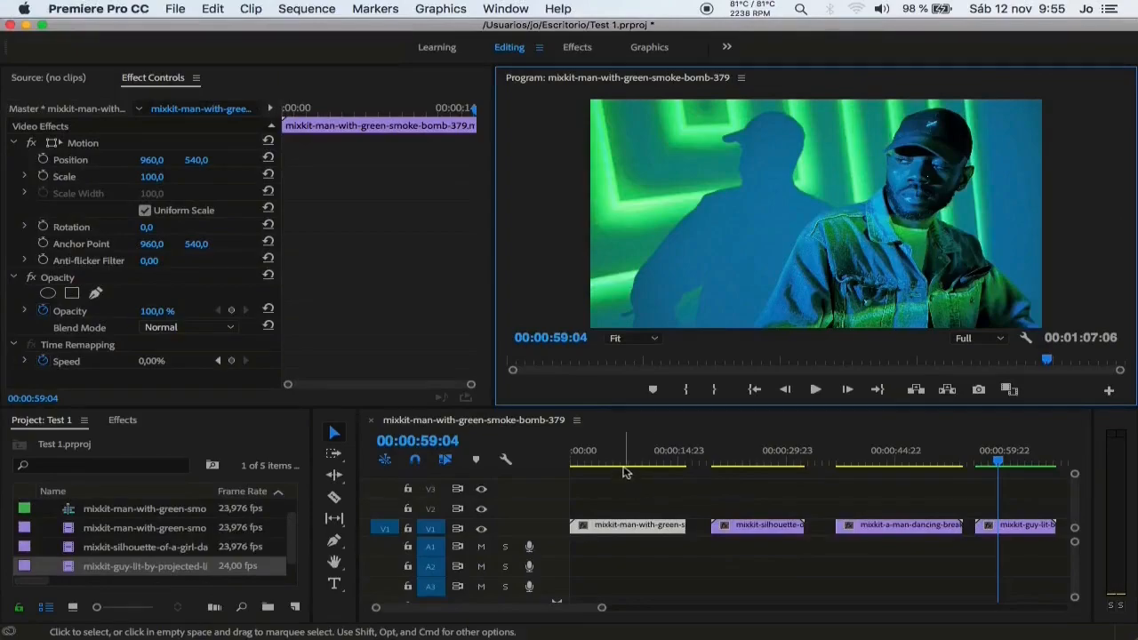
Stack the silhouette-of-a-girl clip on track V2 directly above the start of the man-with-green-smoke-bomb clip.
{"action": "left_click", "coordinate": [627, 459]}
{"action": "key", "text": "space"}
{"action": "left_click", "coordinate": [755, 470]}
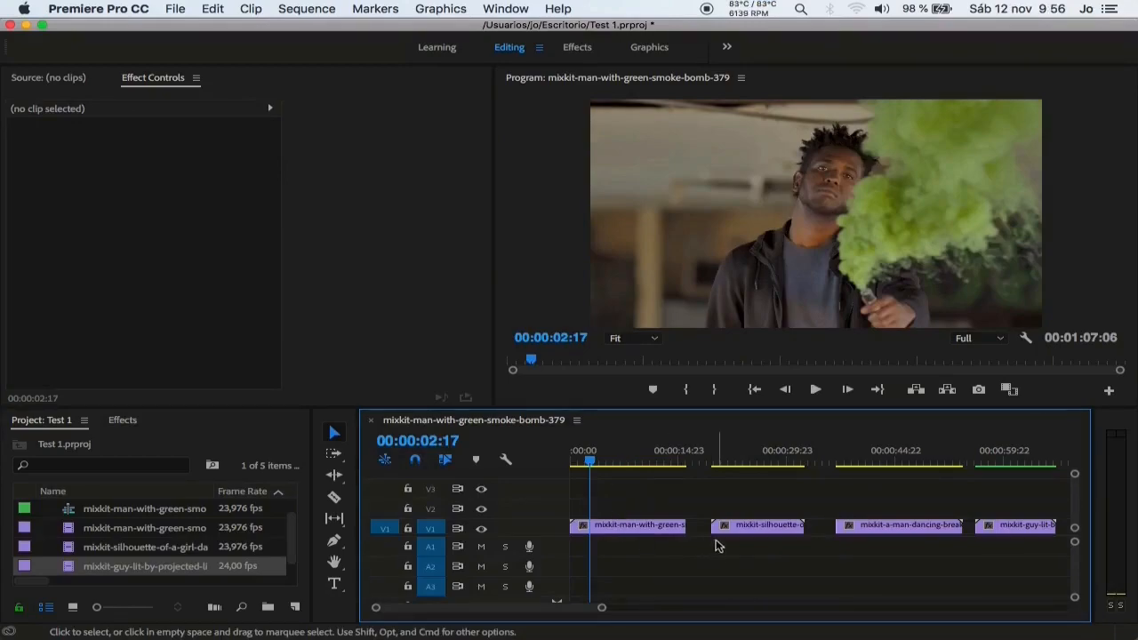
{"action": "left_click", "coordinate": [743, 528]}
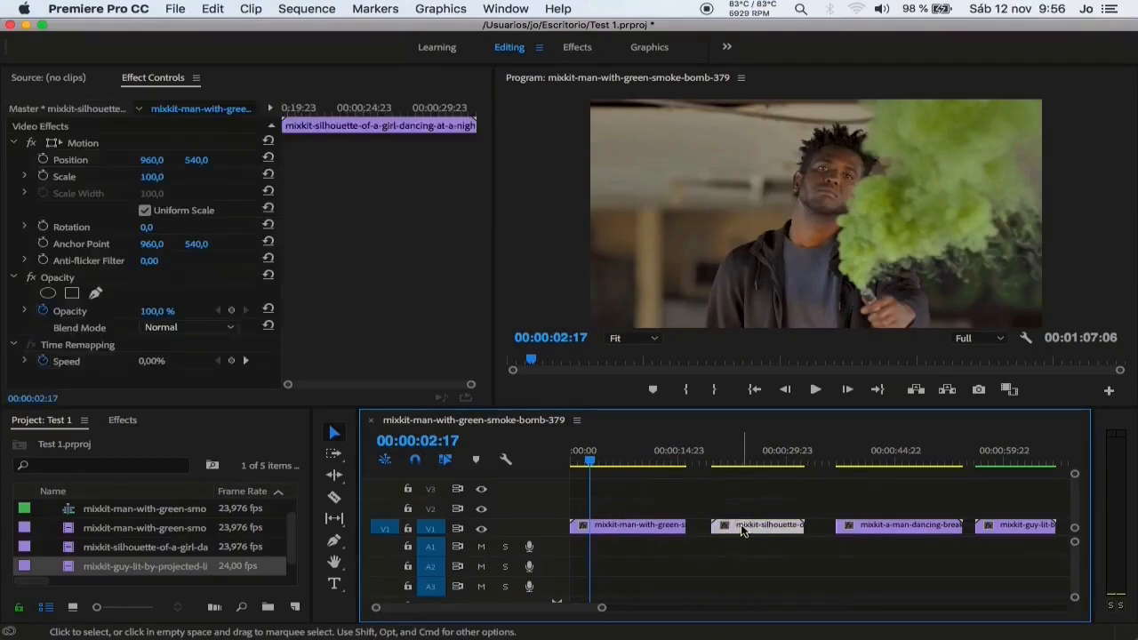
{"action": "left_click_drag", "start_coordinate": [743, 528], "coordinate": [603, 509]}
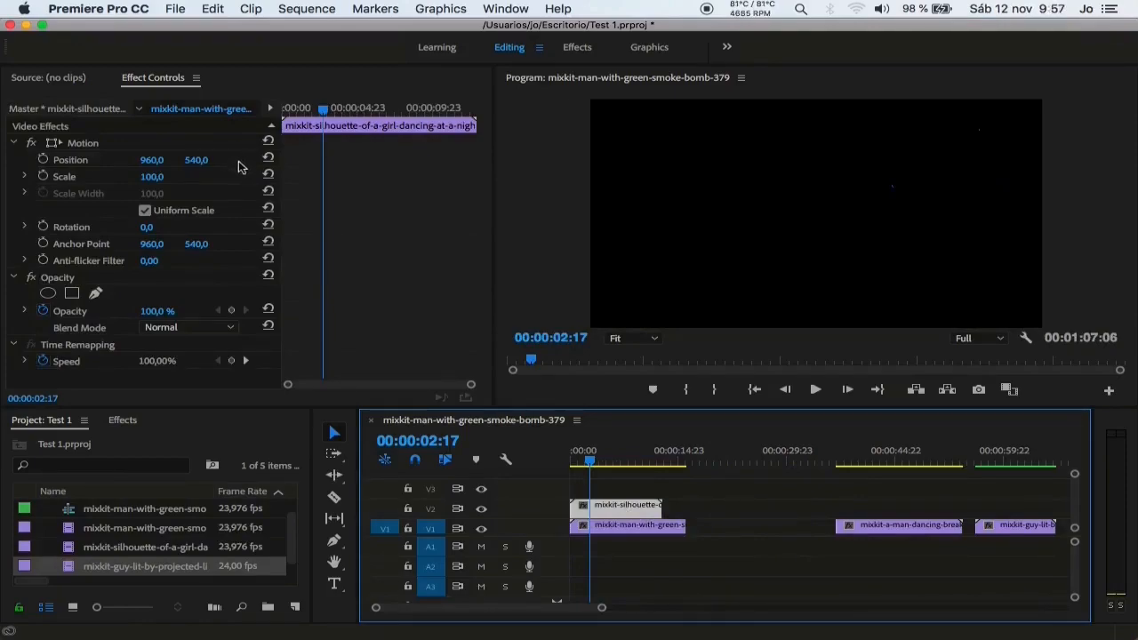
Set the silhouette clip's blend mode to Soft Light and play back the blended shot.
{"action": "left_click", "coordinate": [60, 335]}
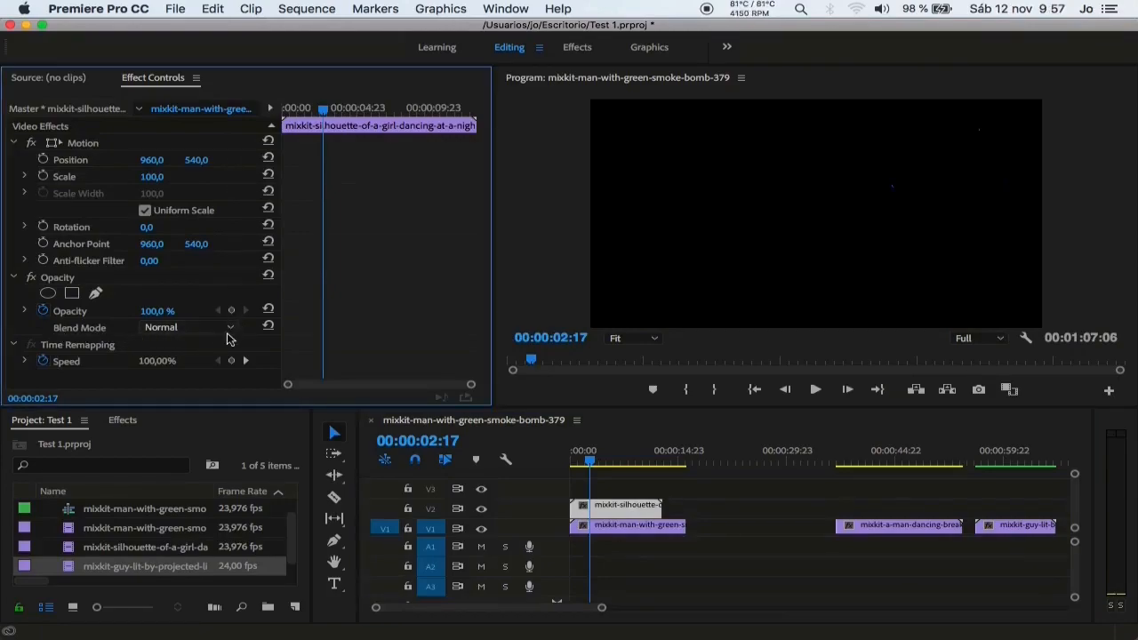
{"action": "left_click", "coordinate": [227, 337]}
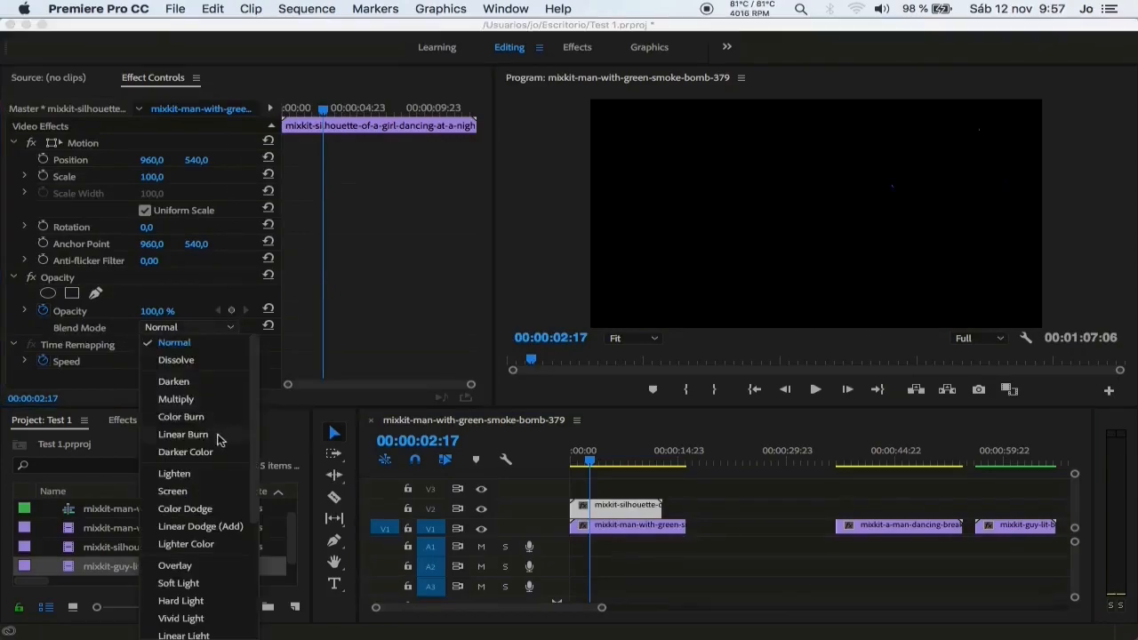
{"action": "left_click", "coordinate": [198, 587]}
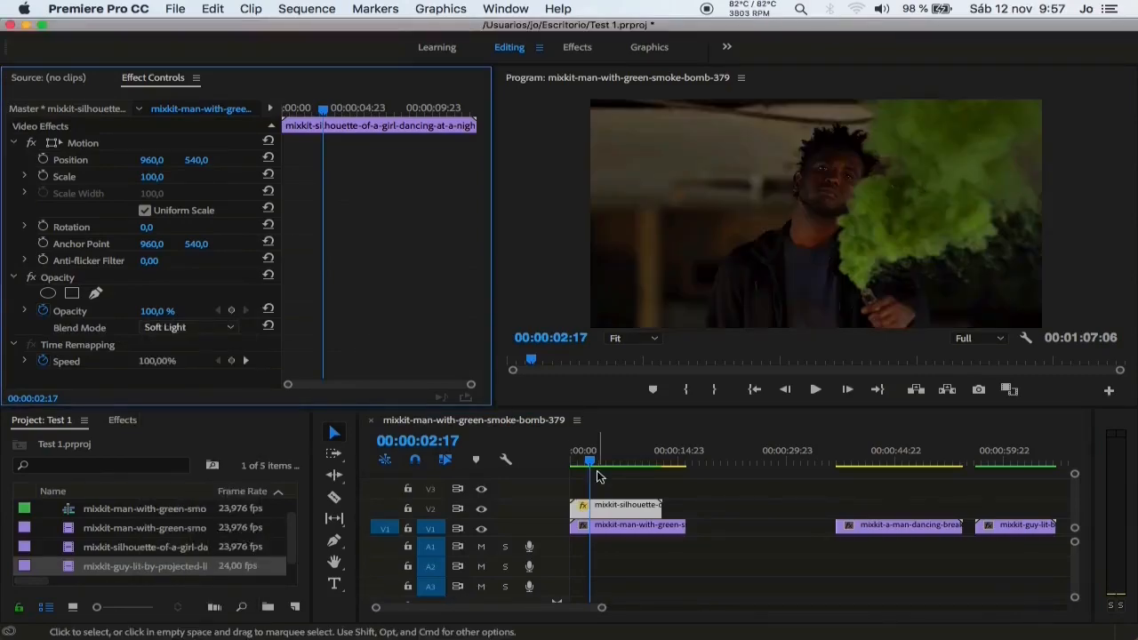
{"action": "key", "text": "space"}
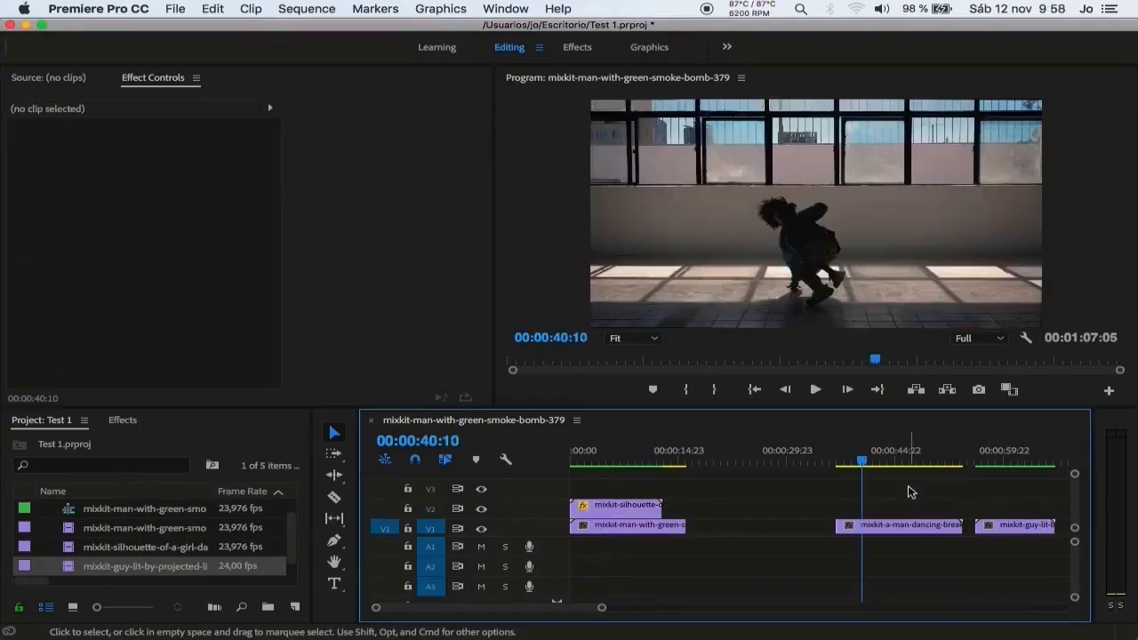
Stack the guy-lit-by-projected-lights clip on V2 above the man-dancing clip with Soft Light blending, and play the overlay.
{"action": "left_click_drag", "start_coordinate": [1003, 527], "coordinate": [869, 507]}
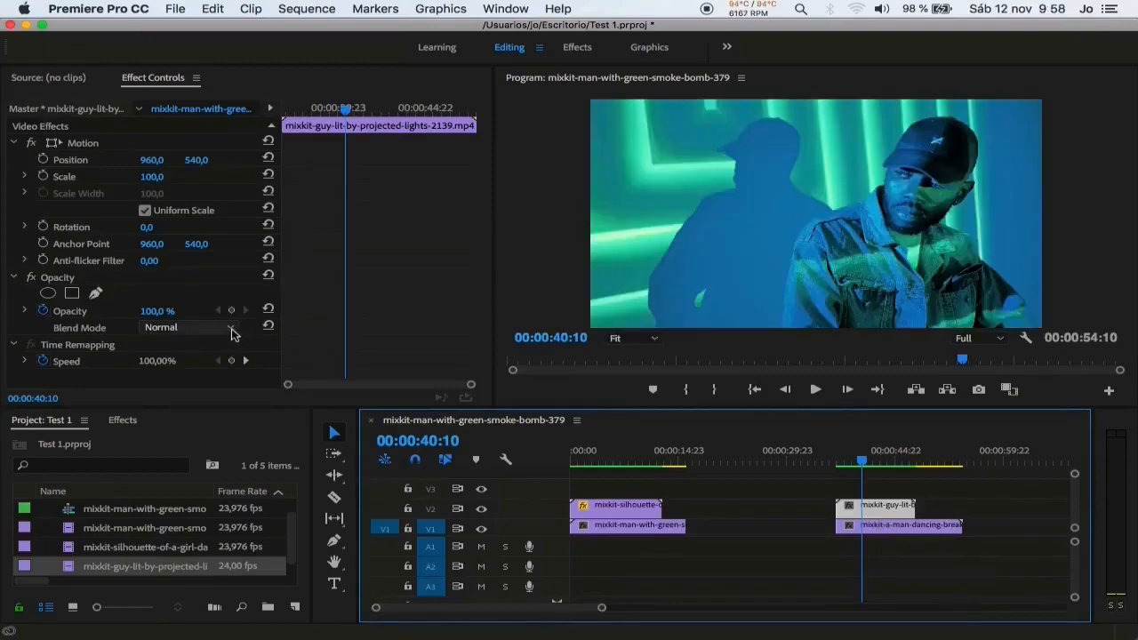
{"action": "left_click", "coordinate": [232, 329]}
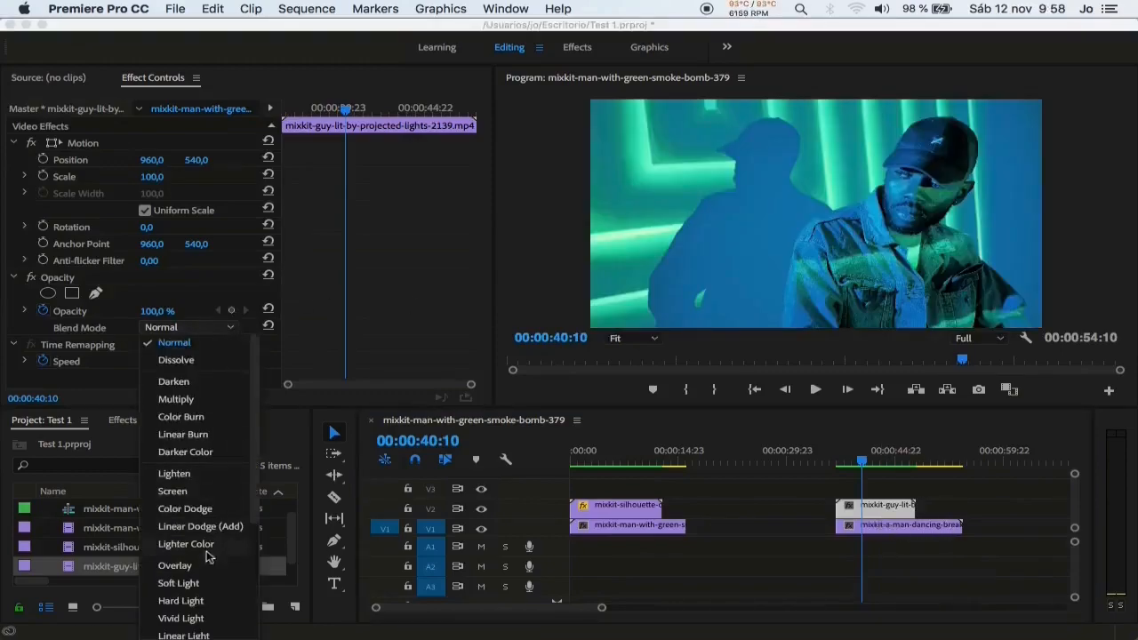
{"action": "left_click", "coordinate": [203, 583]}
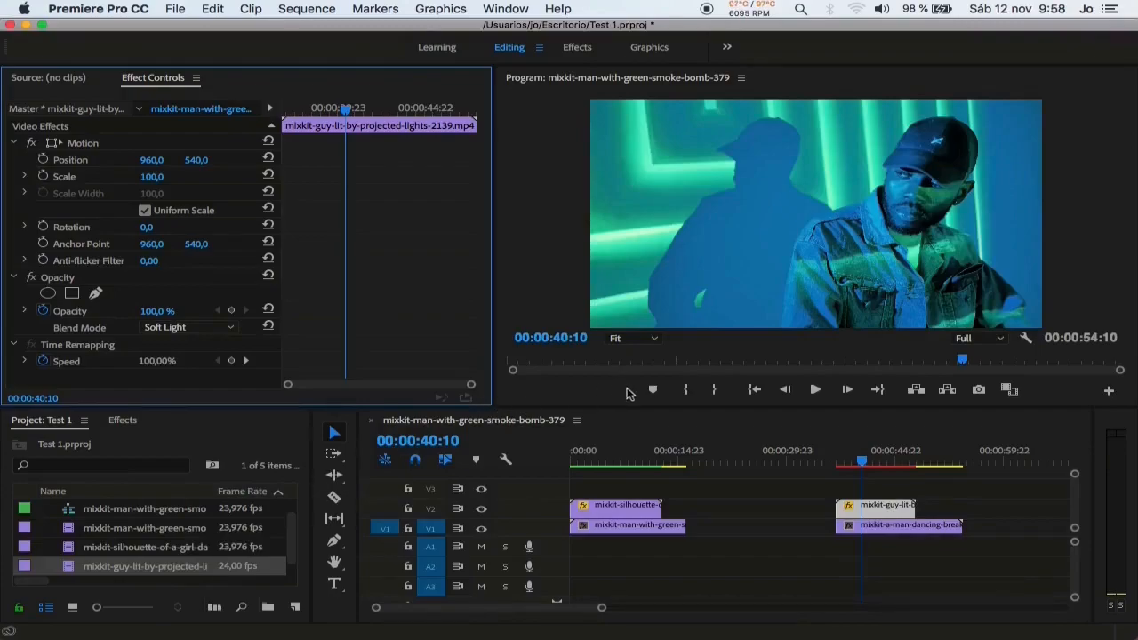
{"action": "left_click", "coordinate": [843, 462]}
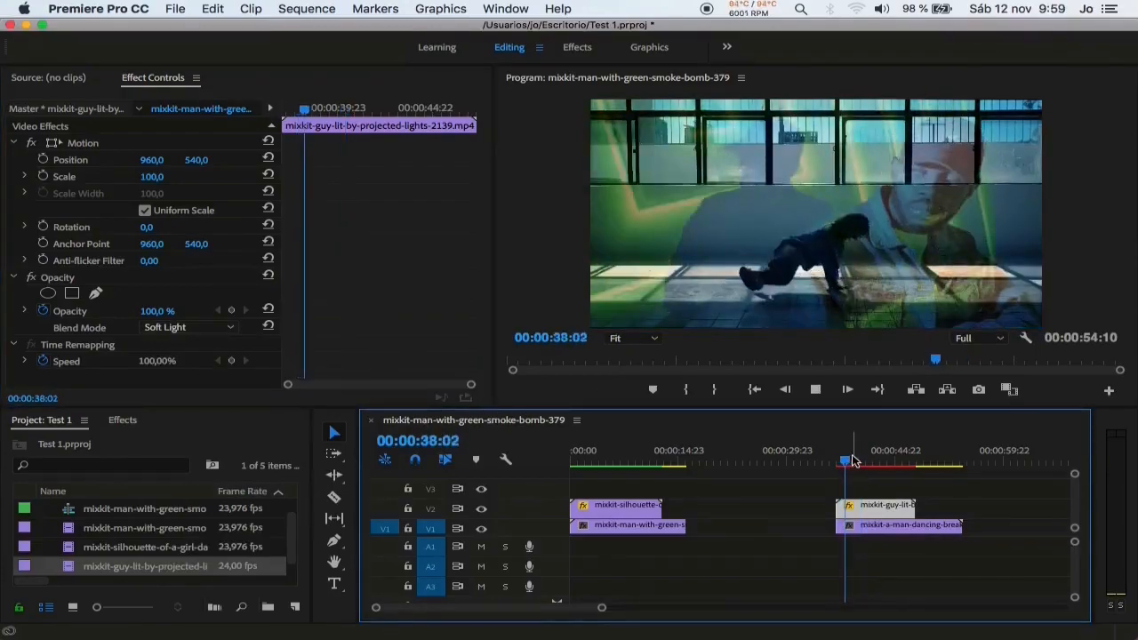
{"action": "key", "text": "space"}
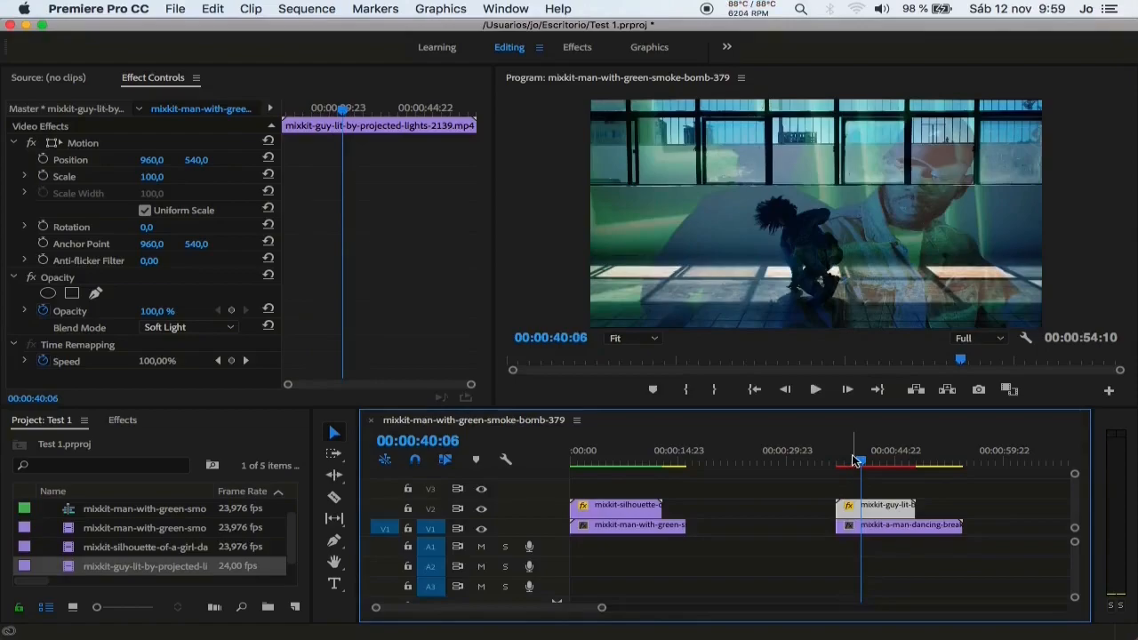
Browse the other blend modes available for the projected-lights clip.
{"action": "left_click", "coordinate": [233, 329]}
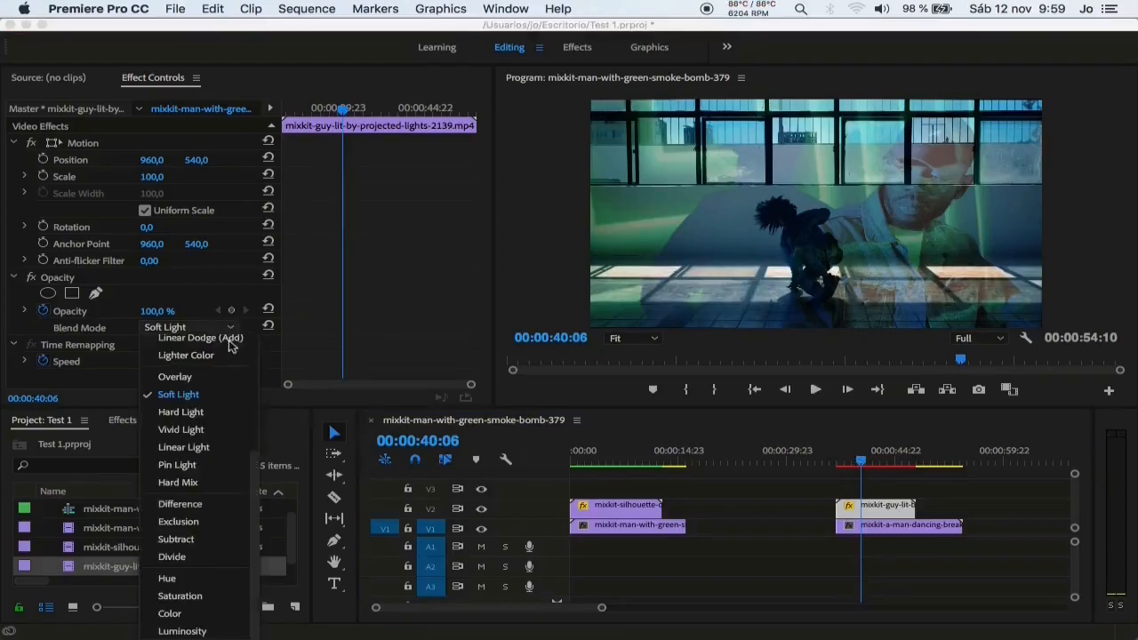
{"action": "scroll", "coordinate": [221, 430], "scroll_direction": "up", "scroll_amount": 5}
{"action": "left_click", "coordinate": [193, 402]}
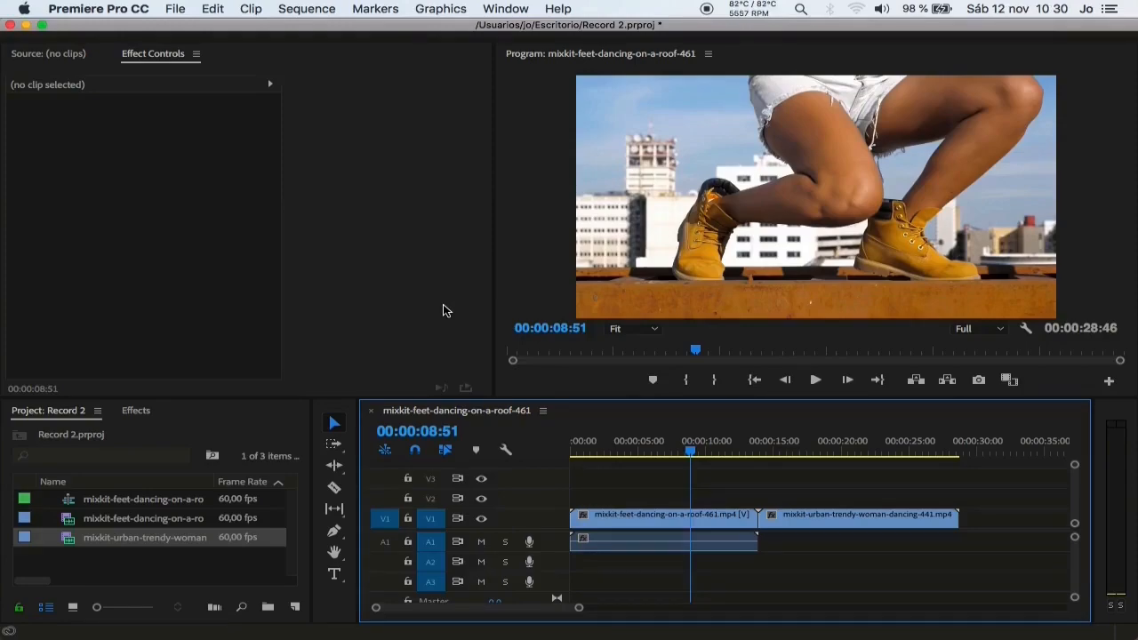
Create a 1280 x 720, 60 fps adjustment layer and place it on V2 spanning both dance clips.
{"action": "mouse_move", "coordinate": [691, 452]}
{"action": "left_mouse_down"}
{"action": "mouse_move", "coordinate": [780, 456]}
{"action": "mouse_move", "coordinate": [688, 454]}
{"action": "left_mouse_up"}
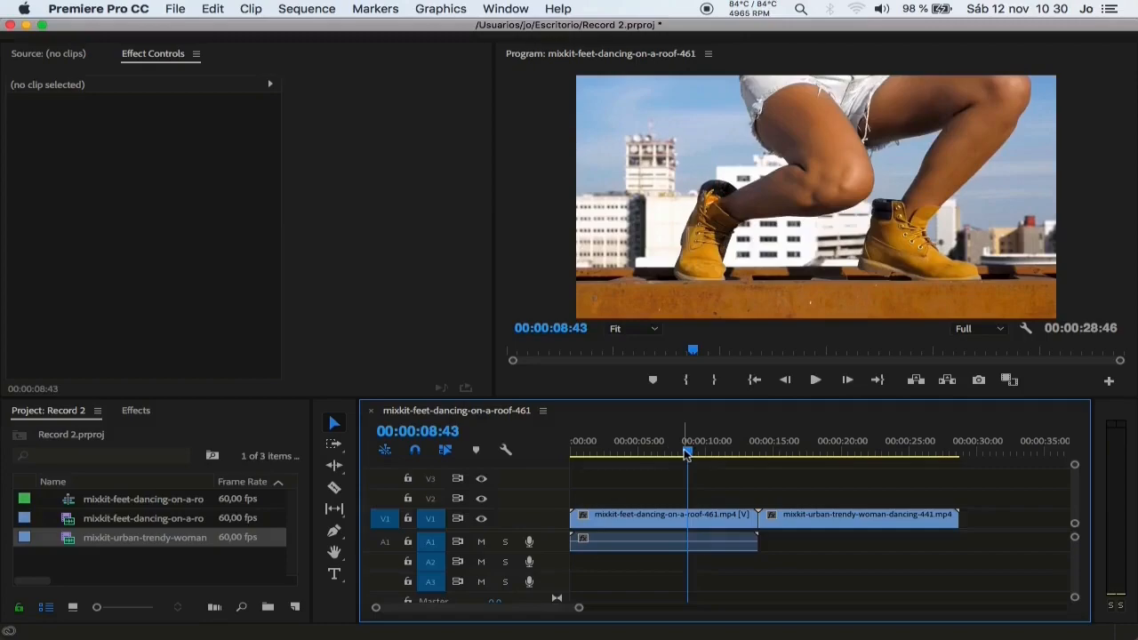
{"action": "left_click", "coordinate": [267, 416]}
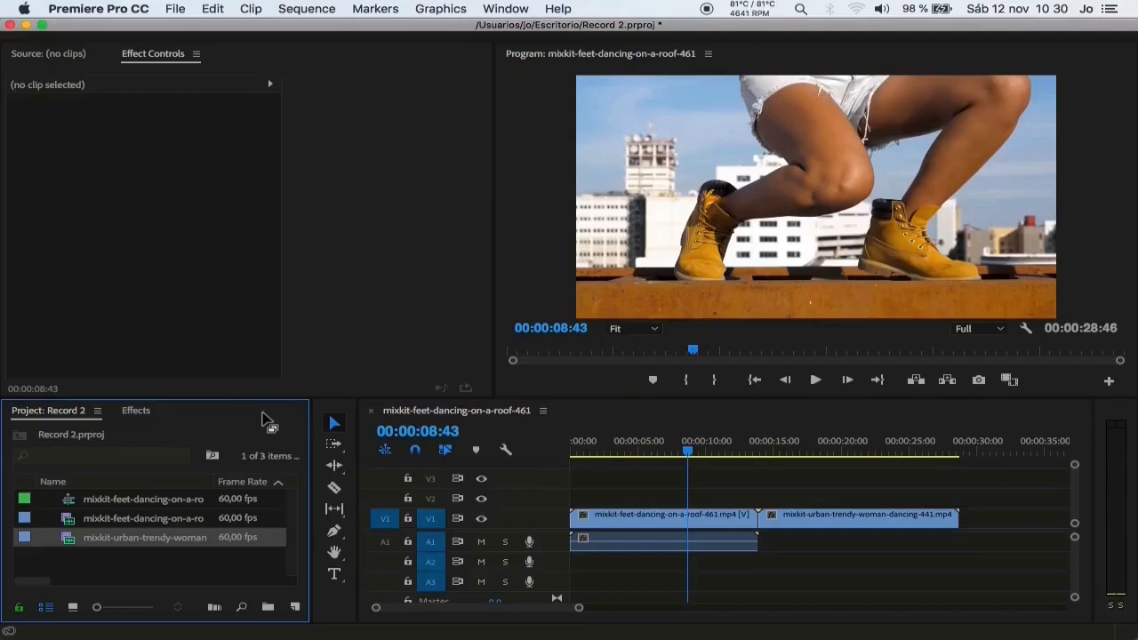
{"action": "left_click", "coordinate": [296, 608]}
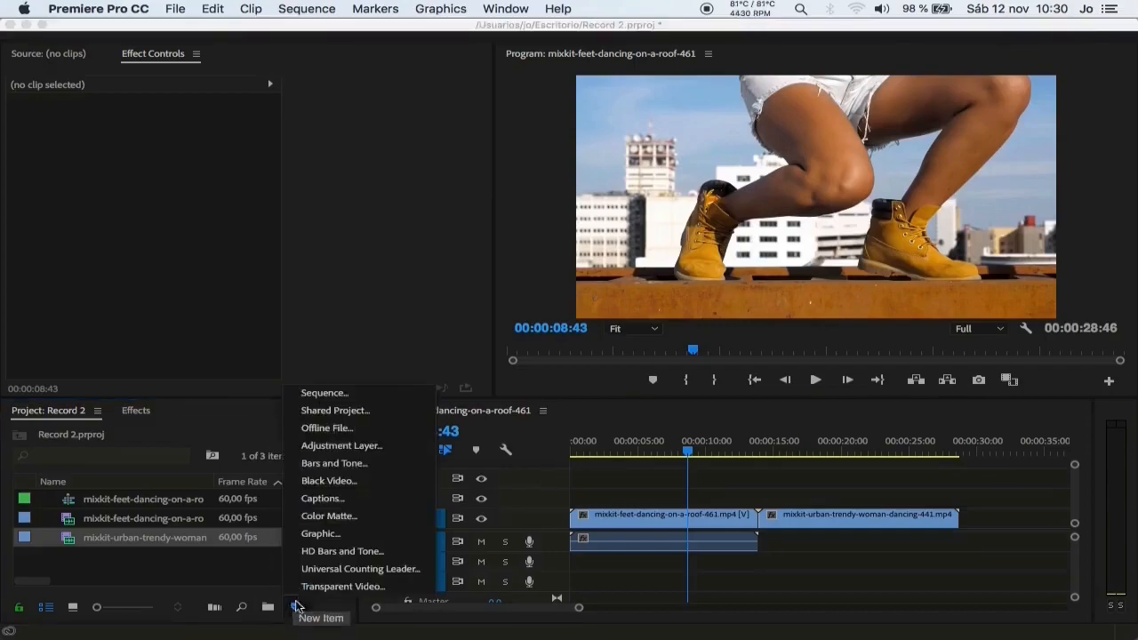
{"action": "left_click", "coordinate": [331, 448]}
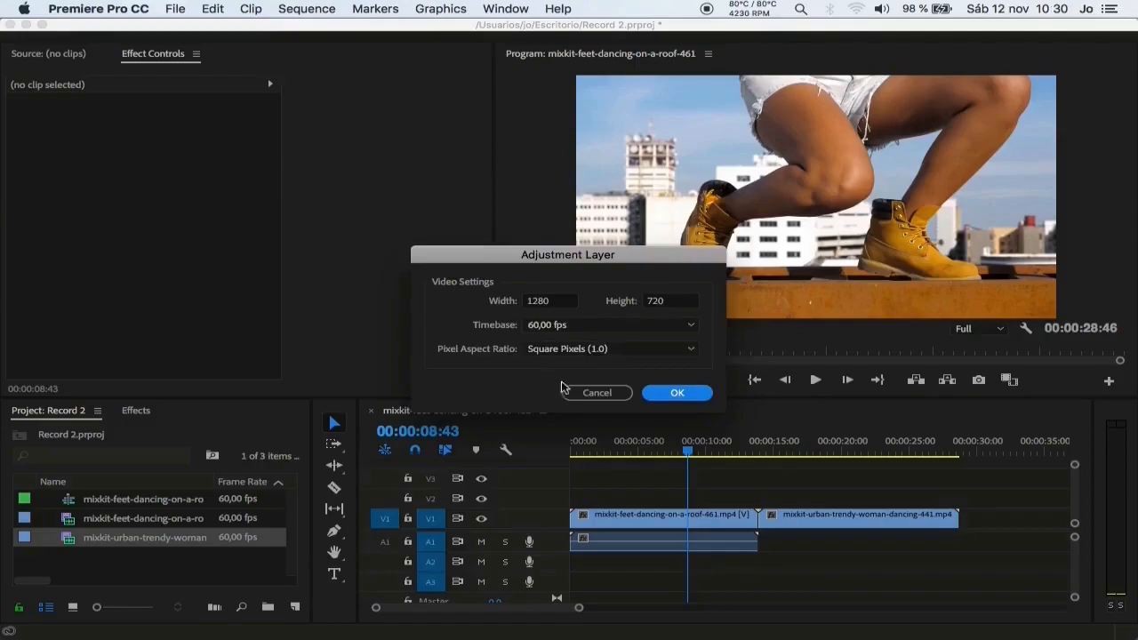
{"action": "left_click", "coordinate": [663, 395]}
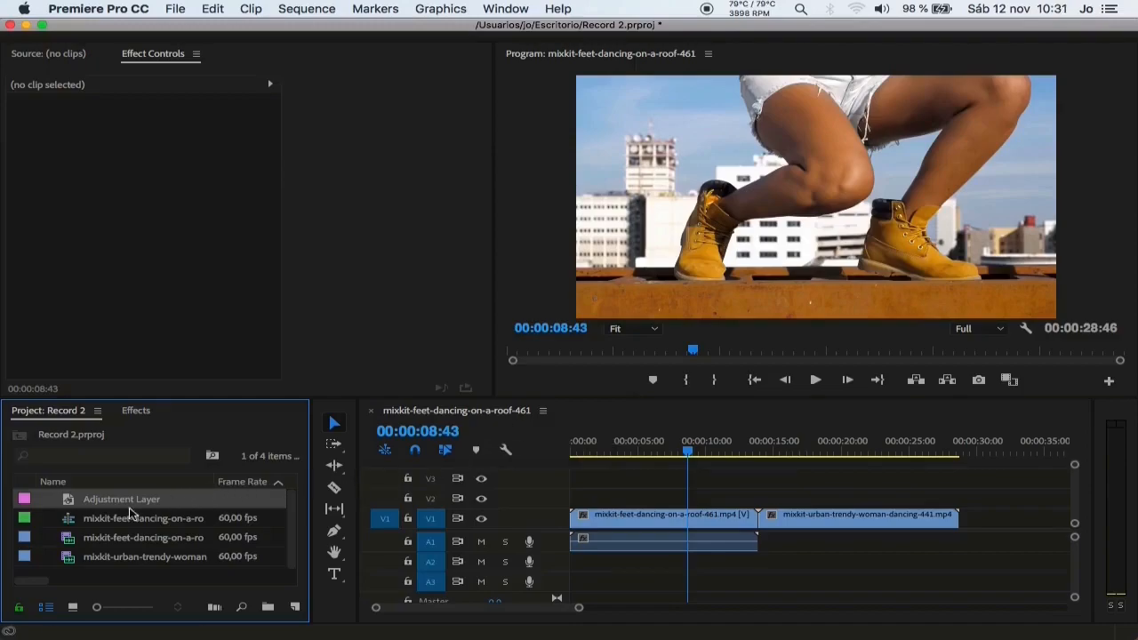
{"action": "left_click_drag", "start_coordinate": [117, 505], "coordinate": [959, 496]}
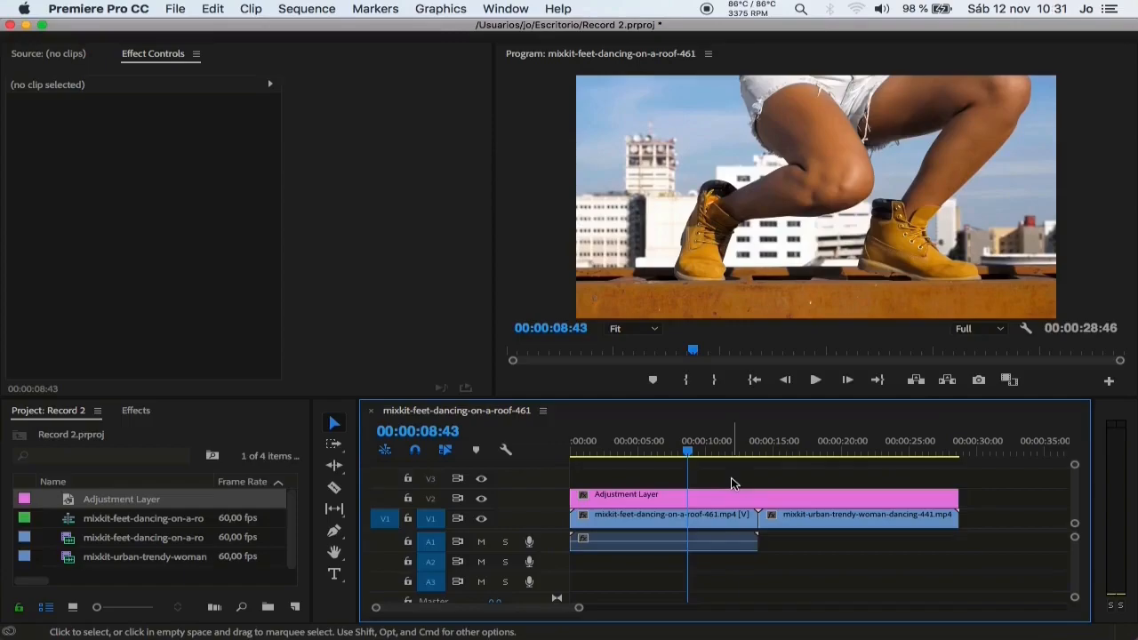
Position the playhead at the cut between the two clips and apply the Echo effect to the adjustment layer.
{"action": "left_click_drag", "start_coordinate": [691, 454], "coordinate": [762, 456]}
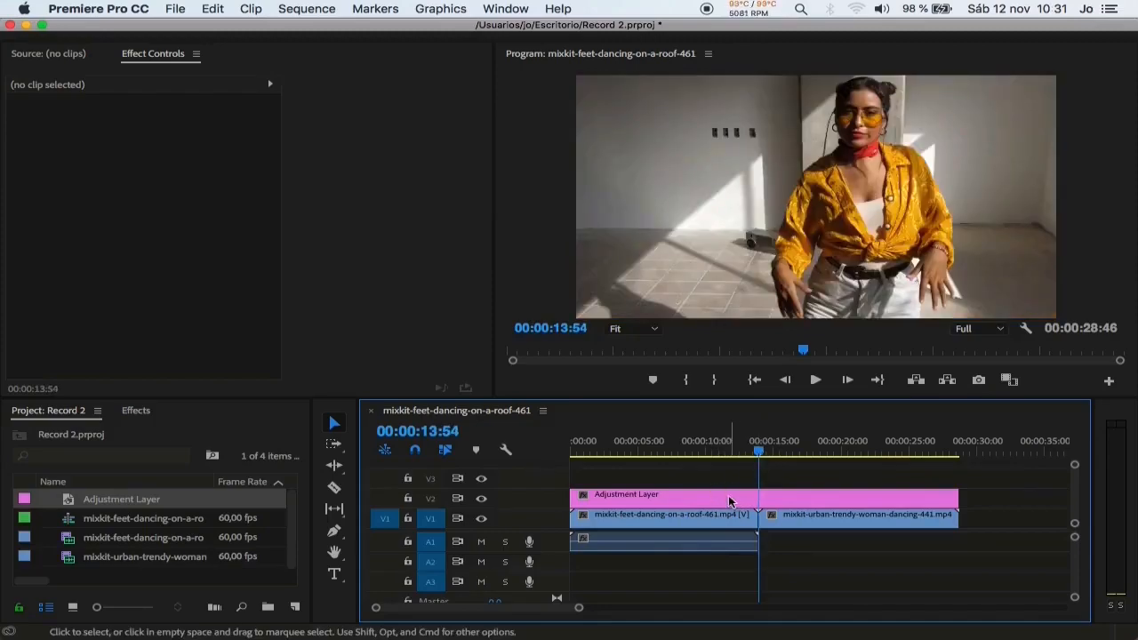
{"action": "left_click", "coordinate": [138, 412]}
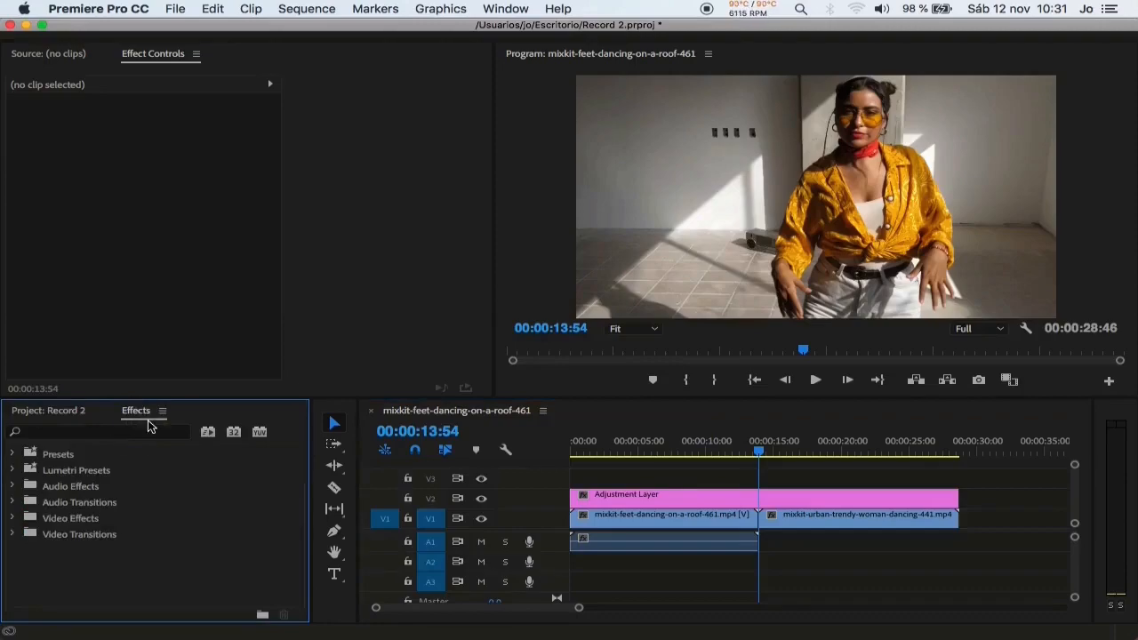
{"action": "left_click", "coordinate": [149, 431]}
{"action": "type", "text": "echo"}
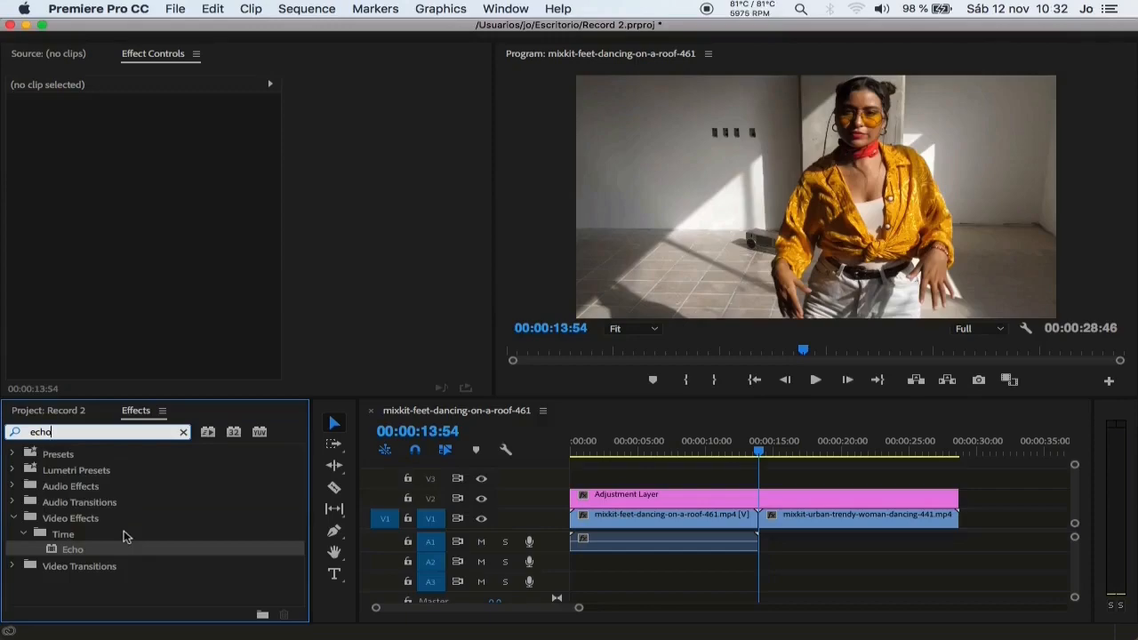
{"action": "left_click_drag", "start_coordinate": [71, 549], "coordinate": [603, 494]}
{"action": "left_click", "coordinate": [299, 146]}
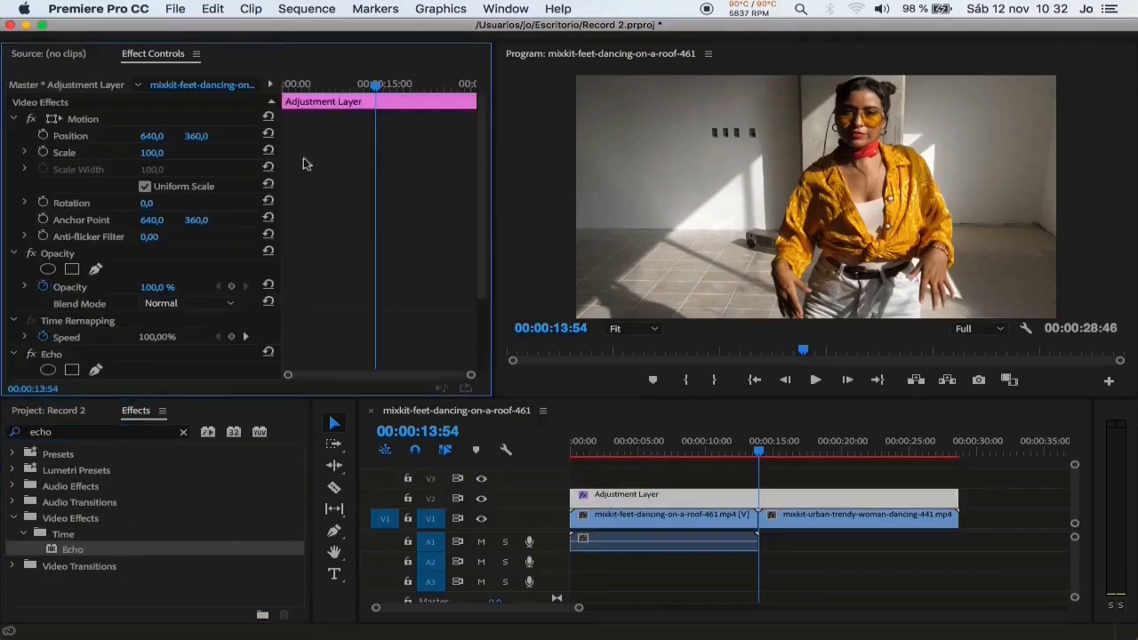
Set the Echo effect's echo time to -0,133 seconds on the adjustment layer.
{"action": "scroll", "coordinate": [202, 272], "scroll_direction": "down", "scroll_amount": 4}
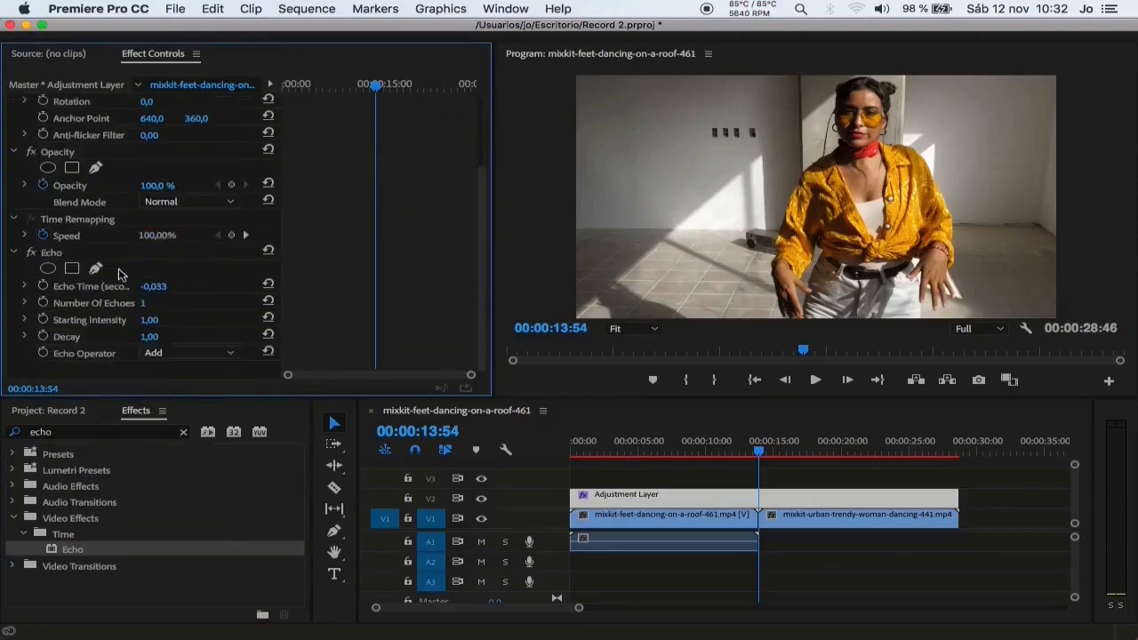
{"action": "left_click", "coordinate": [165, 286]}
{"action": "left_click", "coordinate": [158, 286]}
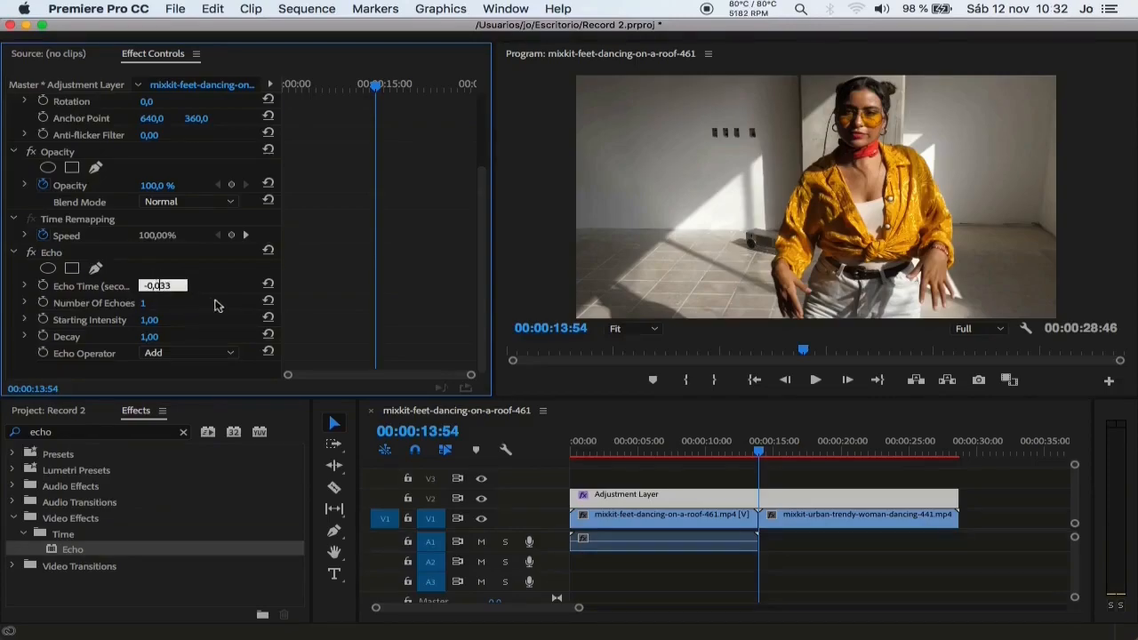
{"action": "key", "text": "BackSpace"}
{"action": "key", "text": "Return"}
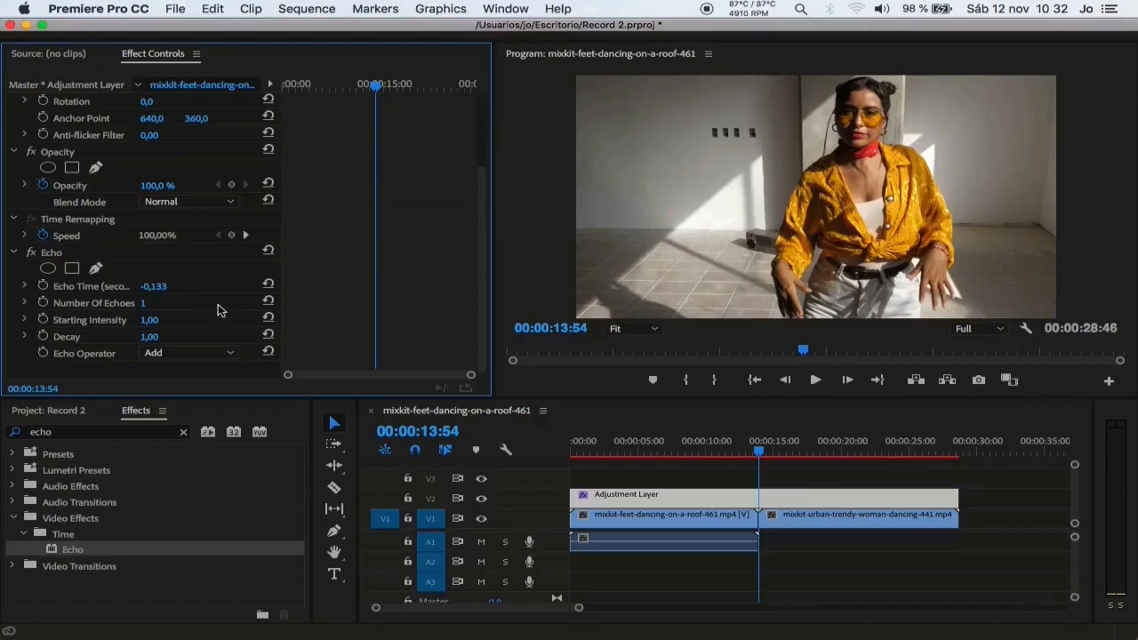
Set the number of echoes to 35 and the echo operator to Maximum.
{"action": "left_click", "coordinate": [145, 304]}
{"action": "type", "text": "35"}
{"action": "key", "text": "Return"}
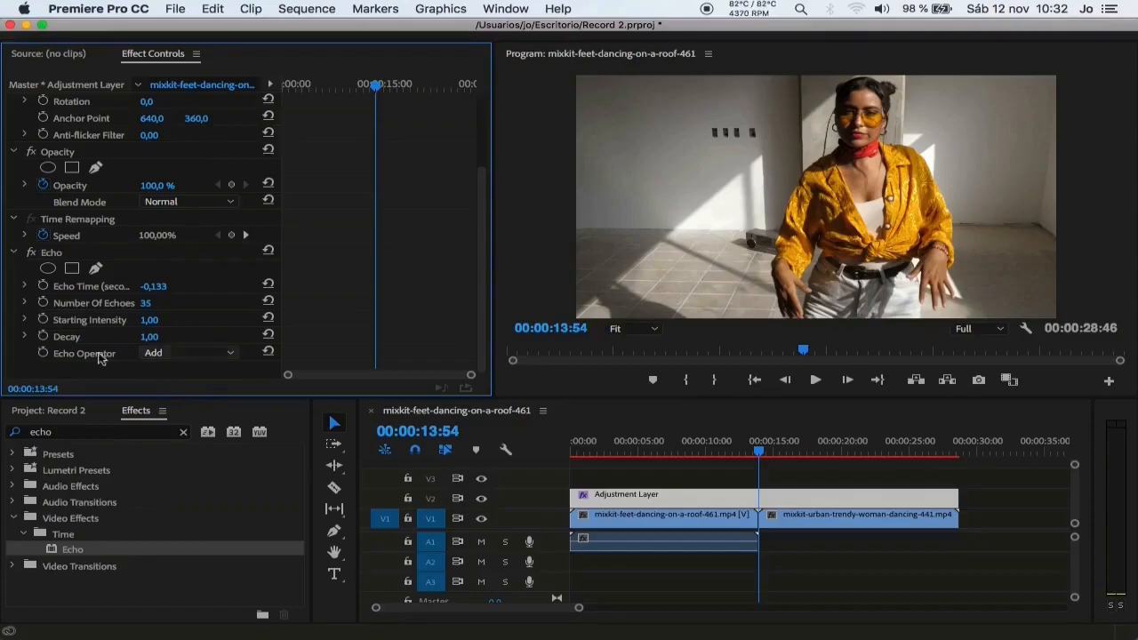
{"action": "left_click", "coordinate": [174, 356]}
{"action": "left_click", "coordinate": [187, 385]}
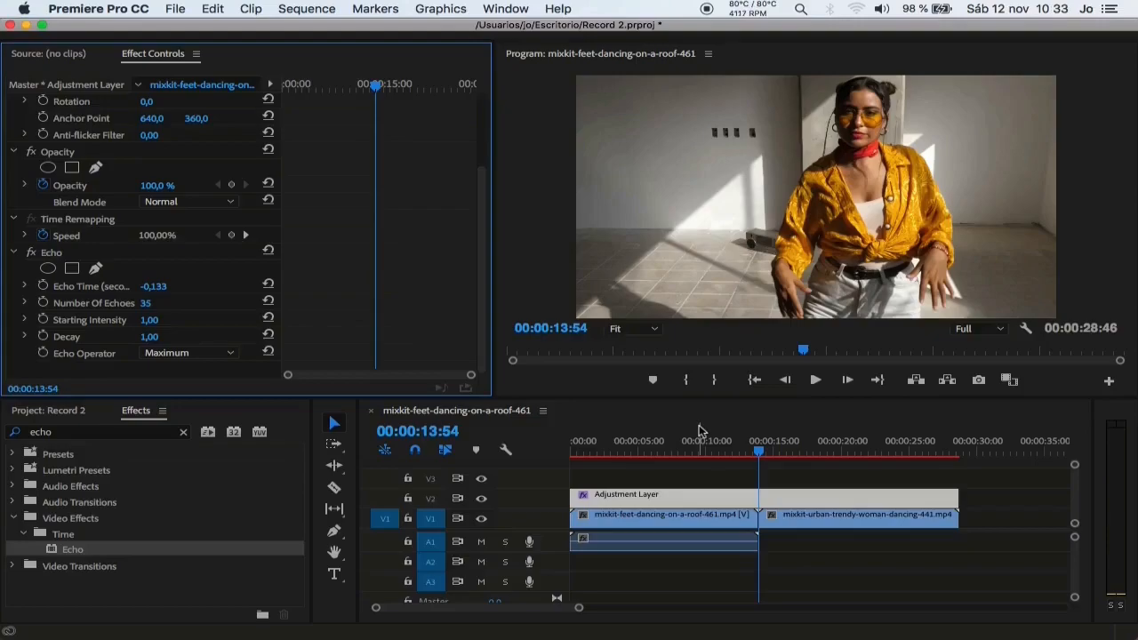
Keyframe the adjustment layer's opacity at 100 % on the cut and 0 % at the layer's end.
{"action": "left_click", "coordinate": [232, 185]}
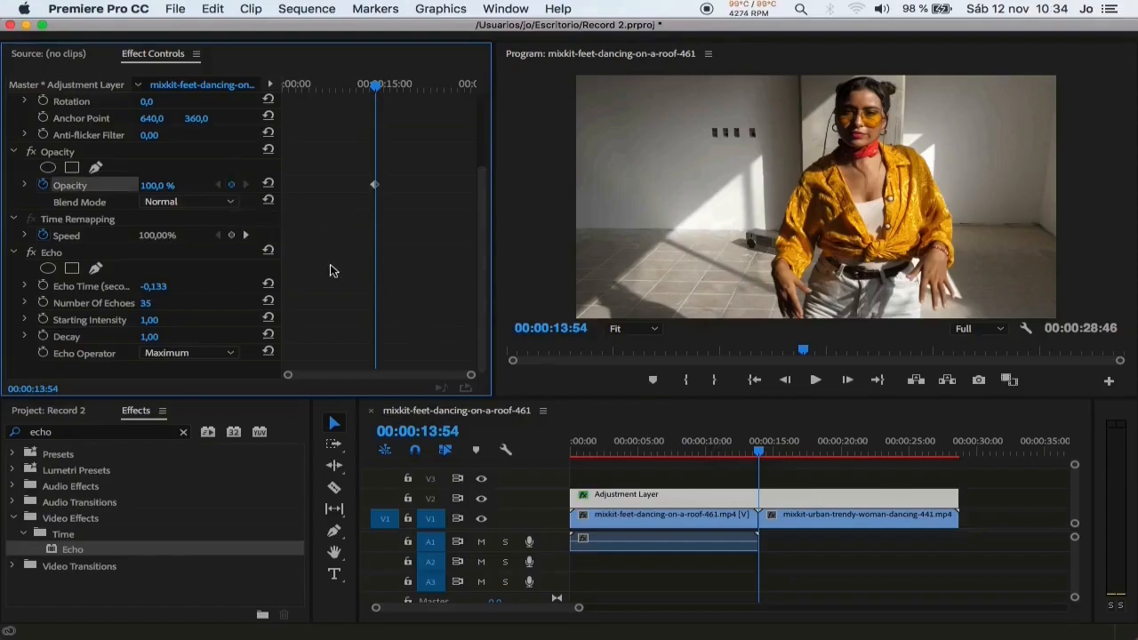
{"action": "left_click_drag", "start_coordinate": [375, 85], "coordinate": [405, 92]}
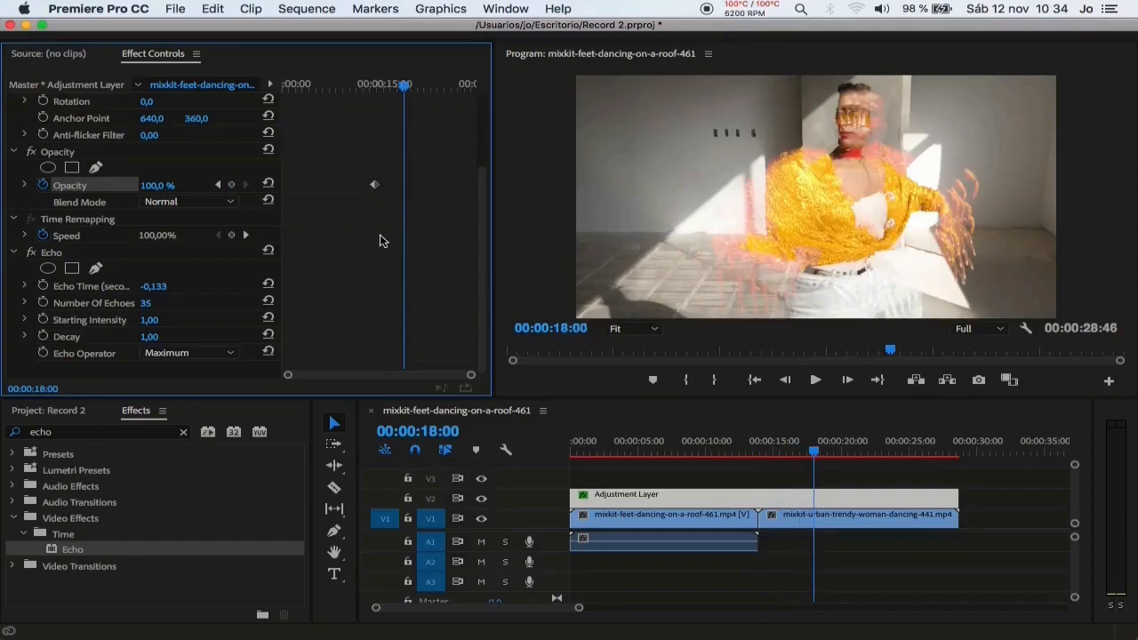
{"action": "left_click", "coordinate": [160, 185]}
{"action": "type", "text": "0"}
{"action": "key", "text": "Return"}
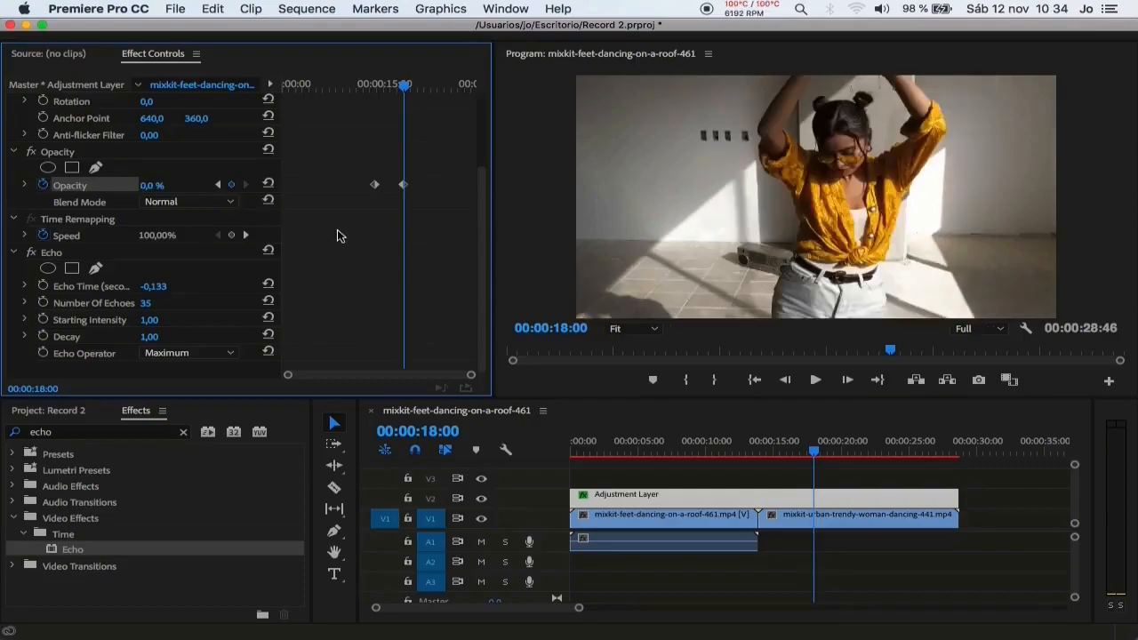
{"action": "left_click_drag", "start_coordinate": [403, 184], "coordinate": [475, 185]}
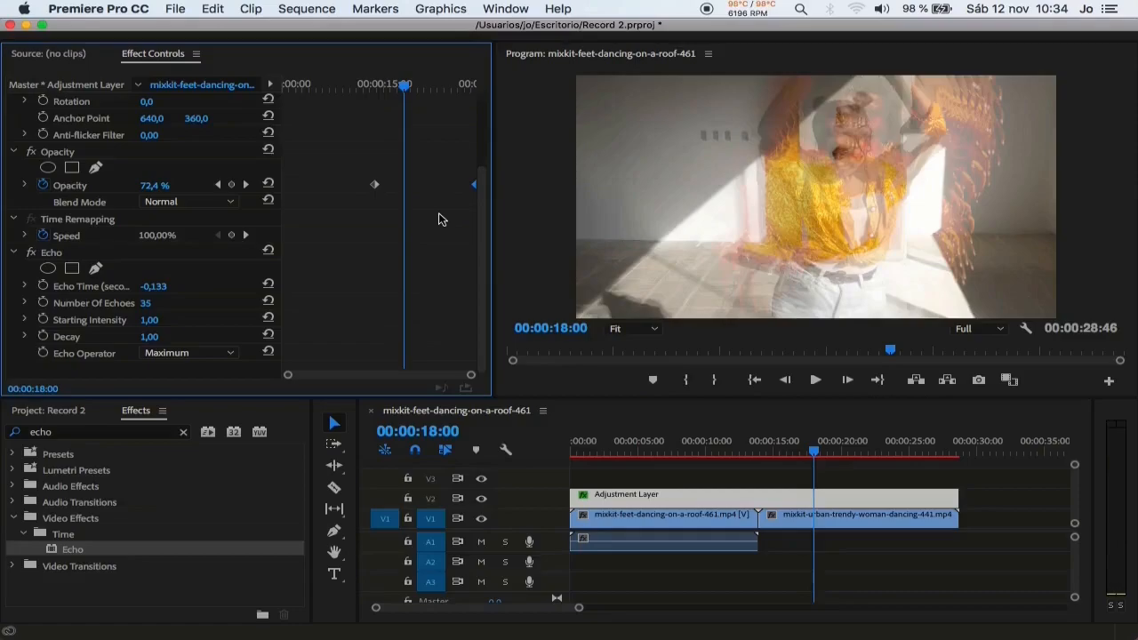
Add another 0 % opacity keyframe and place it at the start of the adjustment layer.
{"action": "left_click", "coordinate": [164, 184]}
{"action": "type", "text": "0"}
{"action": "key", "text": "Return"}
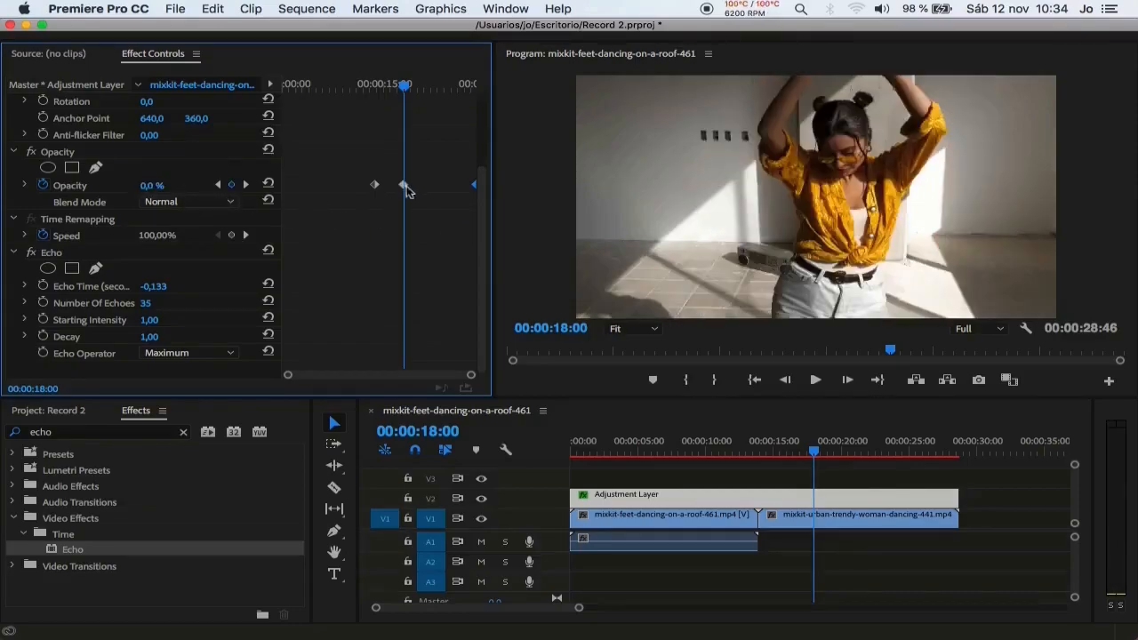
{"action": "left_click_drag", "start_coordinate": [404, 187], "coordinate": [283, 186]}
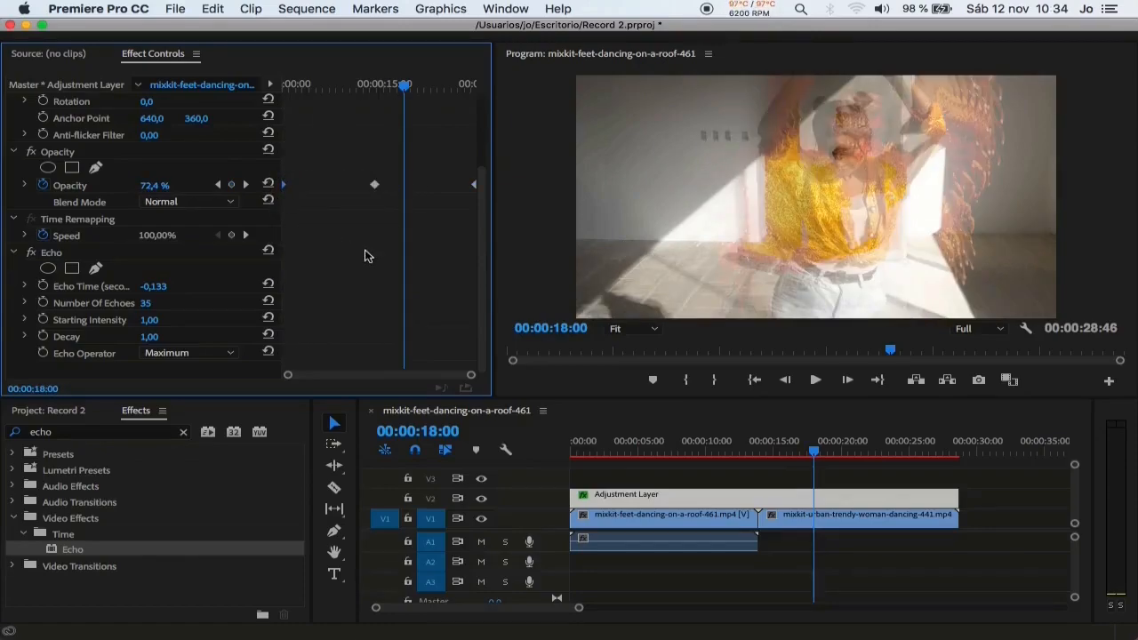
Scrub the Echo transition across the cut, deselect the adjustment layer and render the sequence preview.
{"action": "left_click_drag", "start_coordinate": [723, 452], "coordinate": [818, 453]}
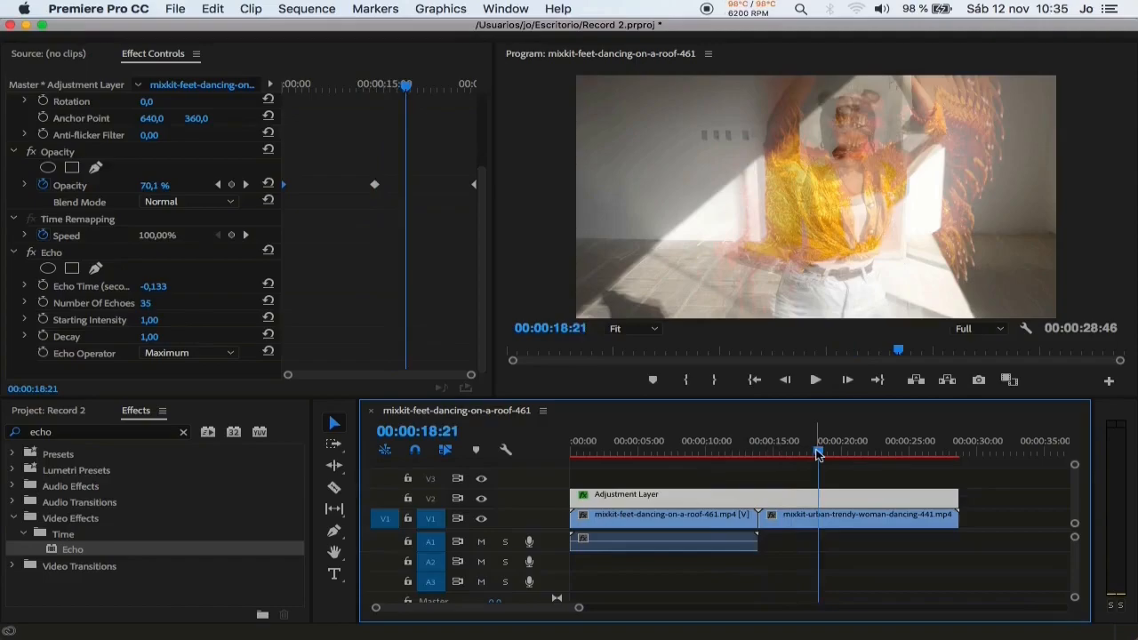
{"action": "left_click", "coordinate": [742, 480]}
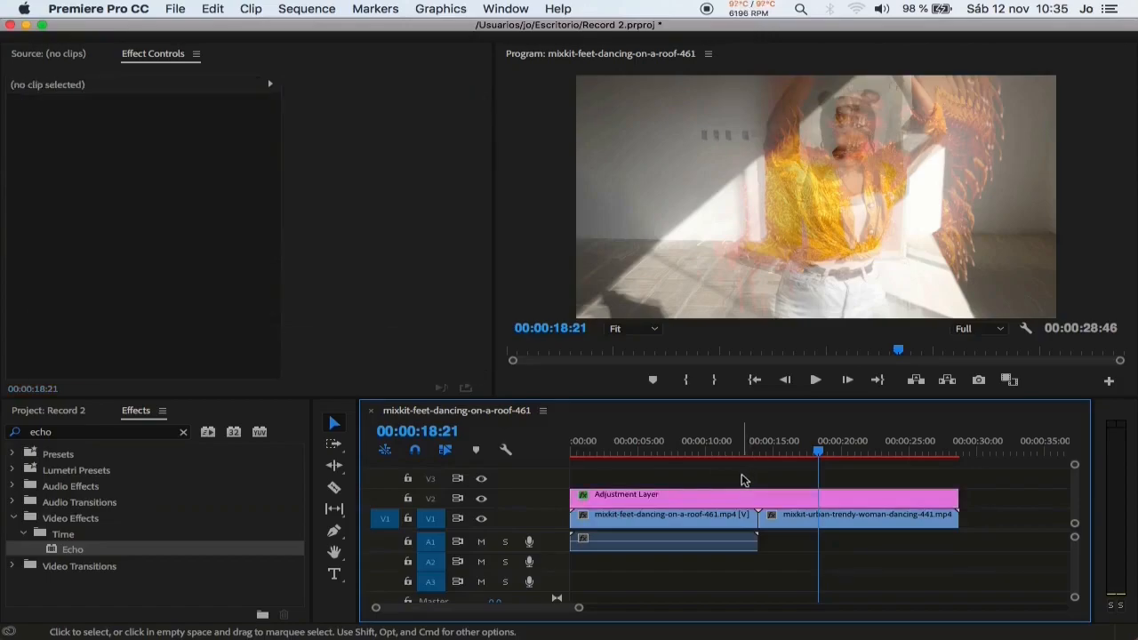
{"action": "key", "text": "Return"}
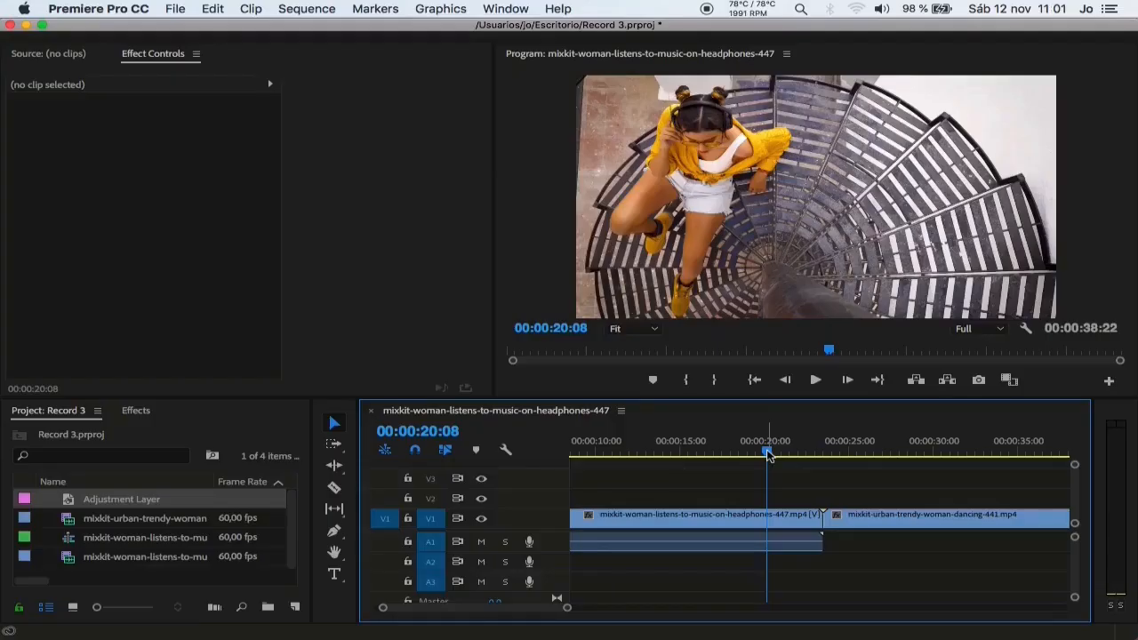
Place the adjustment layer on track V2 across the cut in the Record 3 sequence and extend both of its ends.
{"action": "mouse_move", "coordinate": [768, 454]}
{"action": "left_mouse_down"}
{"action": "mouse_move", "coordinate": [851, 460]}
{"action": "mouse_move", "coordinate": [785, 466]}
{"action": "left_mouse_up"}
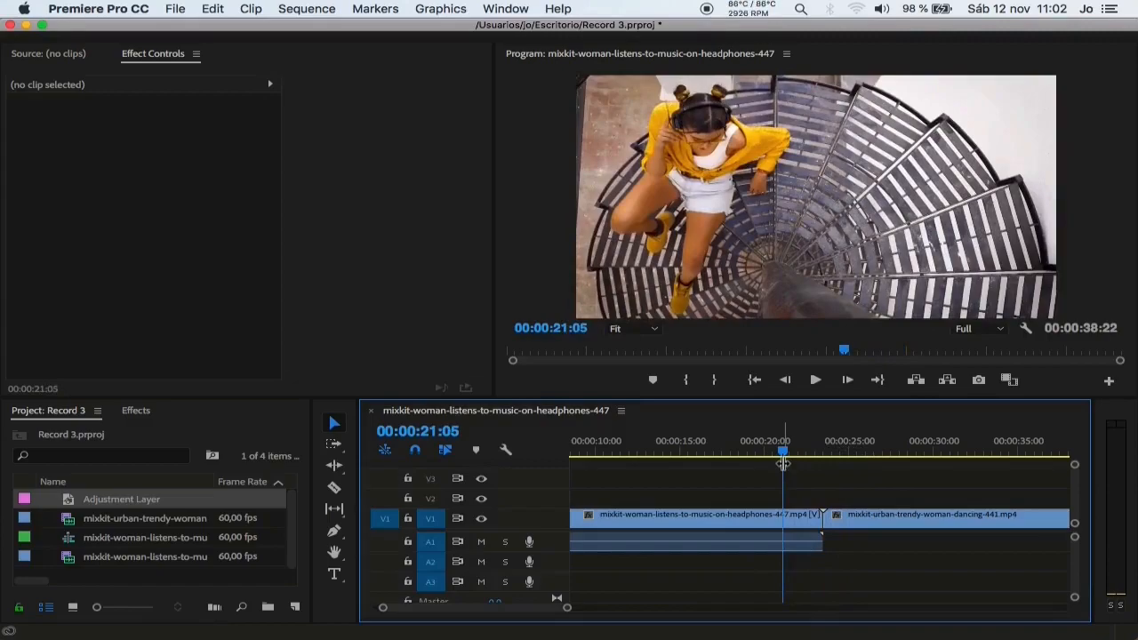
{"action": "left_click_drag", "start_coordinate": [783, 463], "coordinate": [770, 447]}
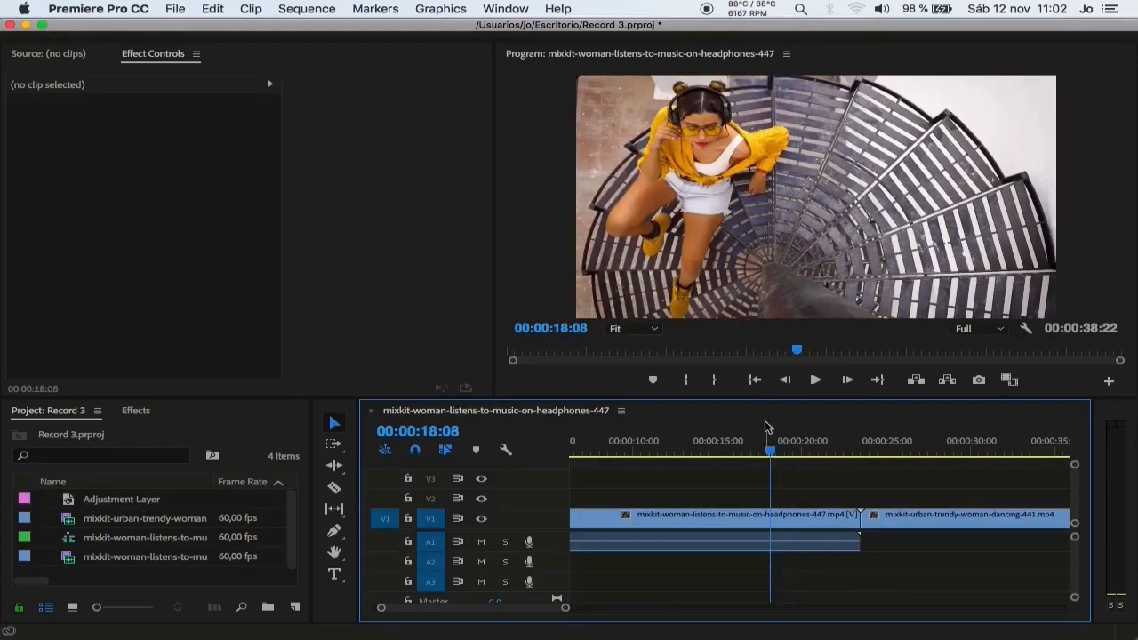
{"action": "left_click_drag", "start_coordinate": [125, 500], "coordinate": [756, 496]}
{"action": "left_click_drag", "start_coordinate": [831, 494], "coordinate": [1049, 495]}
{"action": "left_click_drag", "start_coordinate": [747, 496], "coordinate": [697, 499]}
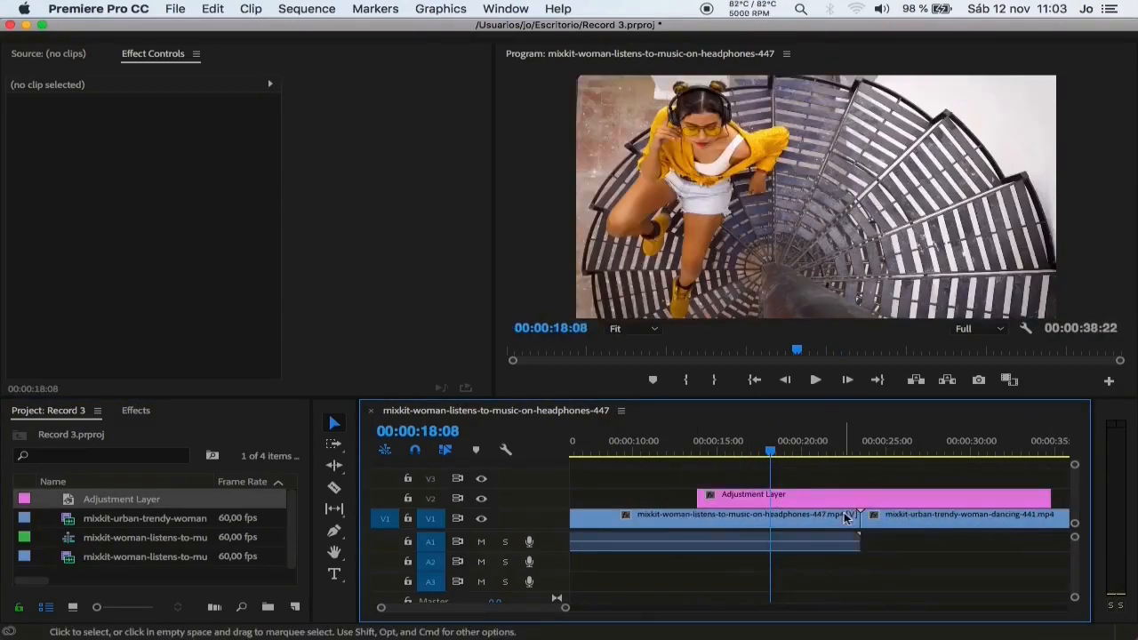
Find the Invert video effect and apply it to the adjustment layer.
{"action": "left_click", "coordinate": [138, 411]}
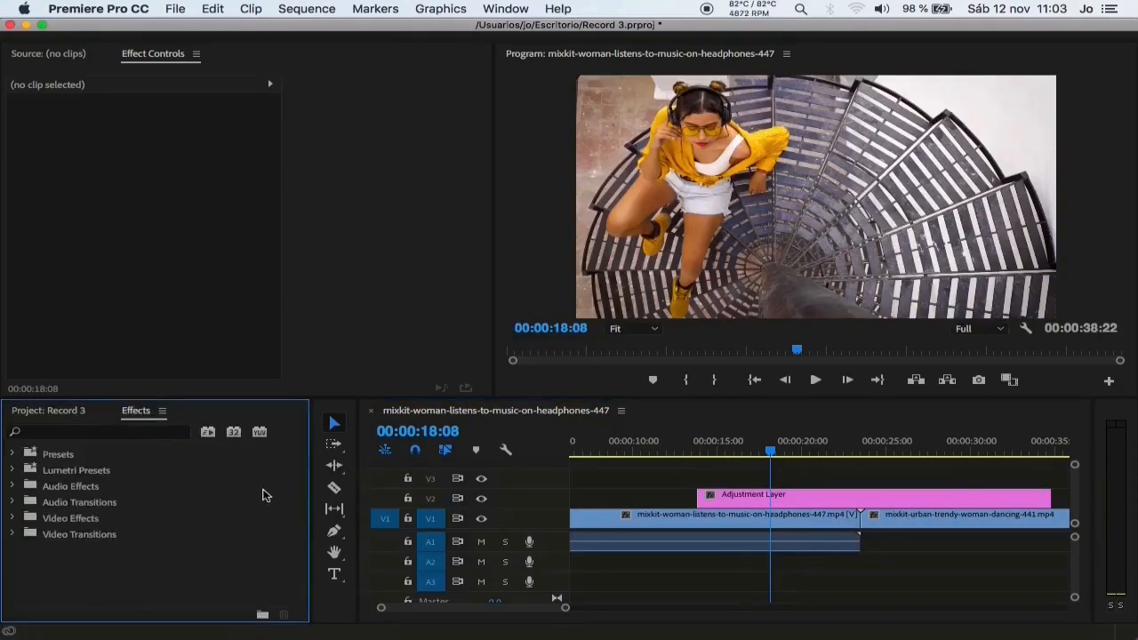
{"action": "left_click", "coordinate": [103, 432]}
{"action": "type", "text": "inv"}
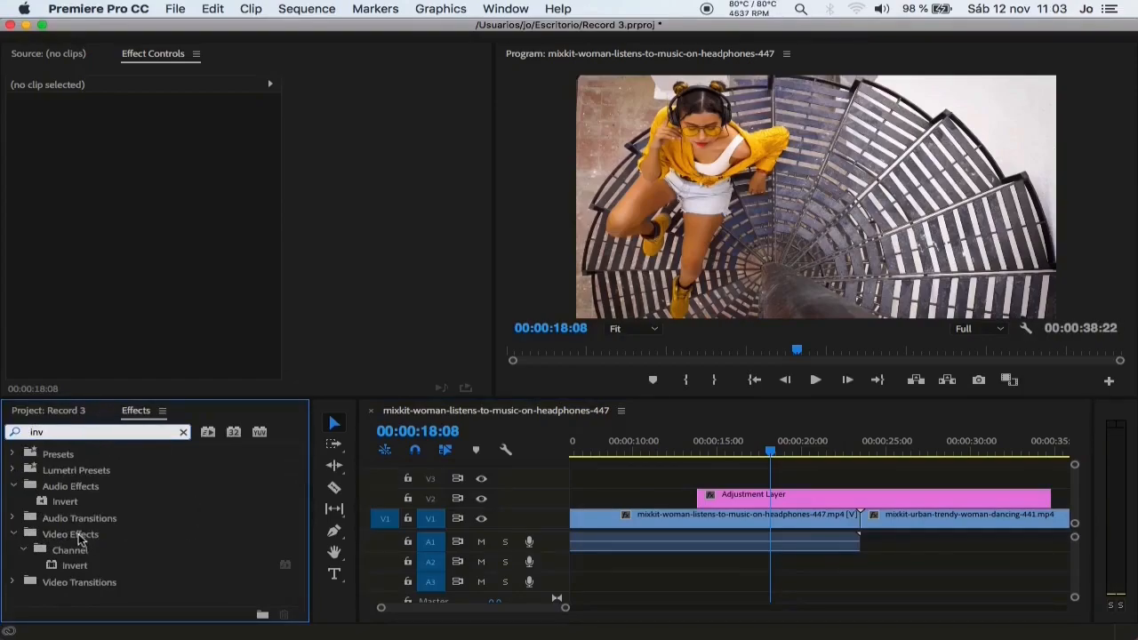
{"action": "left_click_drag", "start_coordinate": [77, 569], "coordinate": [711, 496]}
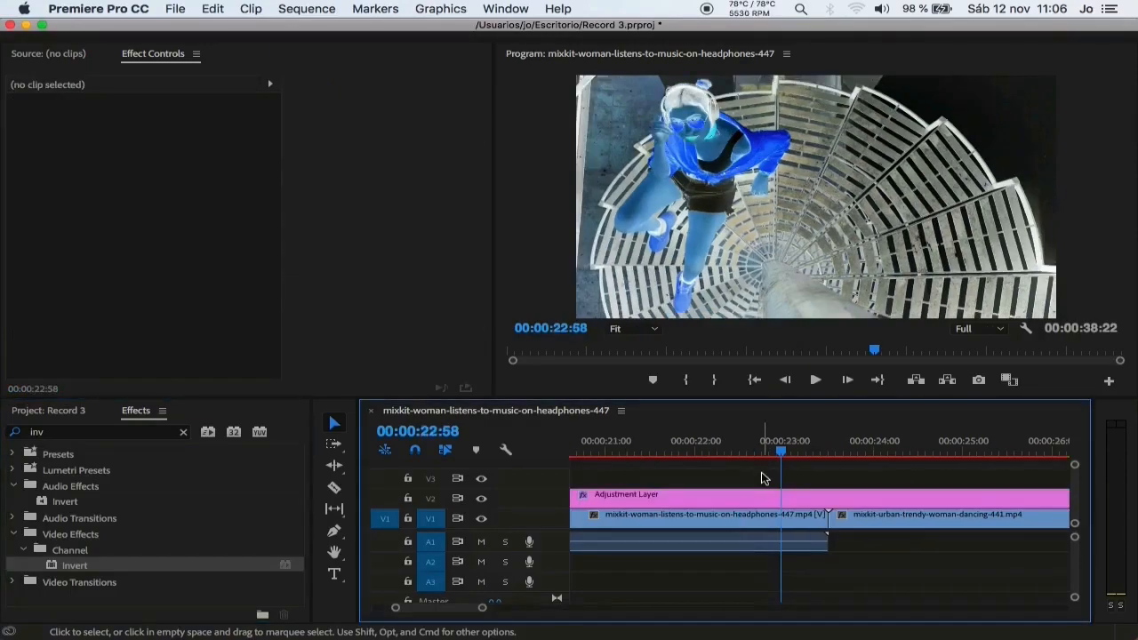
Align the playhead with the cut at 00:00:23:30, then razor the adjustment layer three frames earlier, at 00:00:23:27.
{"action": "left_click_drag", "start_coordinate": [781, 452], "coordinate": [828, 452]}
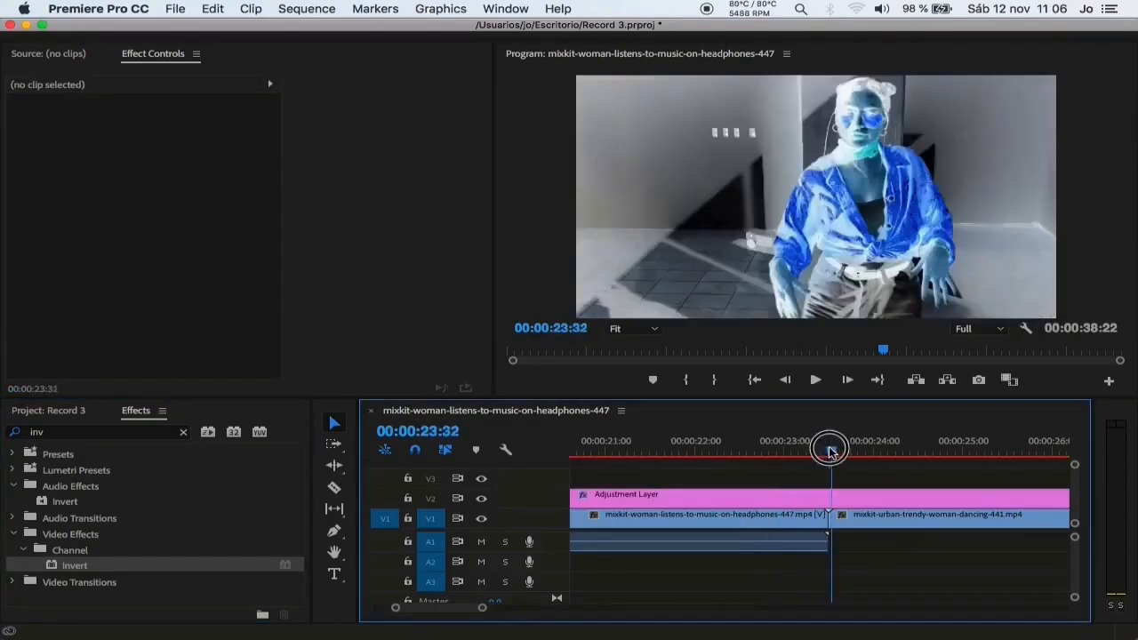
{"action": "scroll", "coordinate": [771, 477], "scroll_direction": "up", "scroll_amount": 5, "text": "alt"}
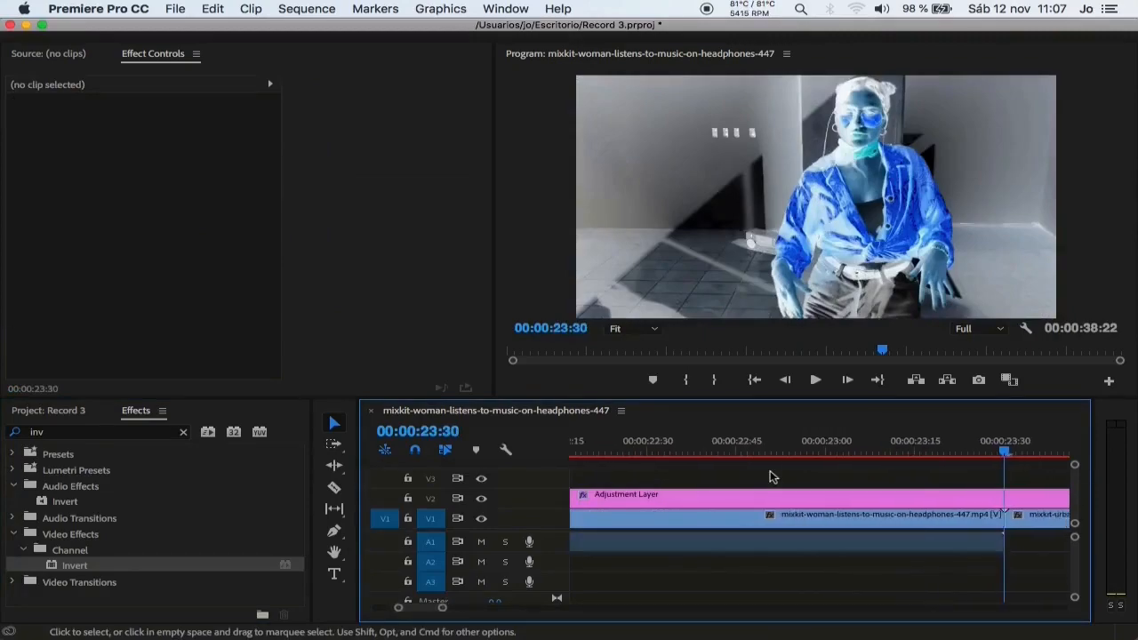
{"action": "scroll", "coordinate": [771, 478], "scroll_direction": "up", "scroll_amount": 3, "text": "alt"}
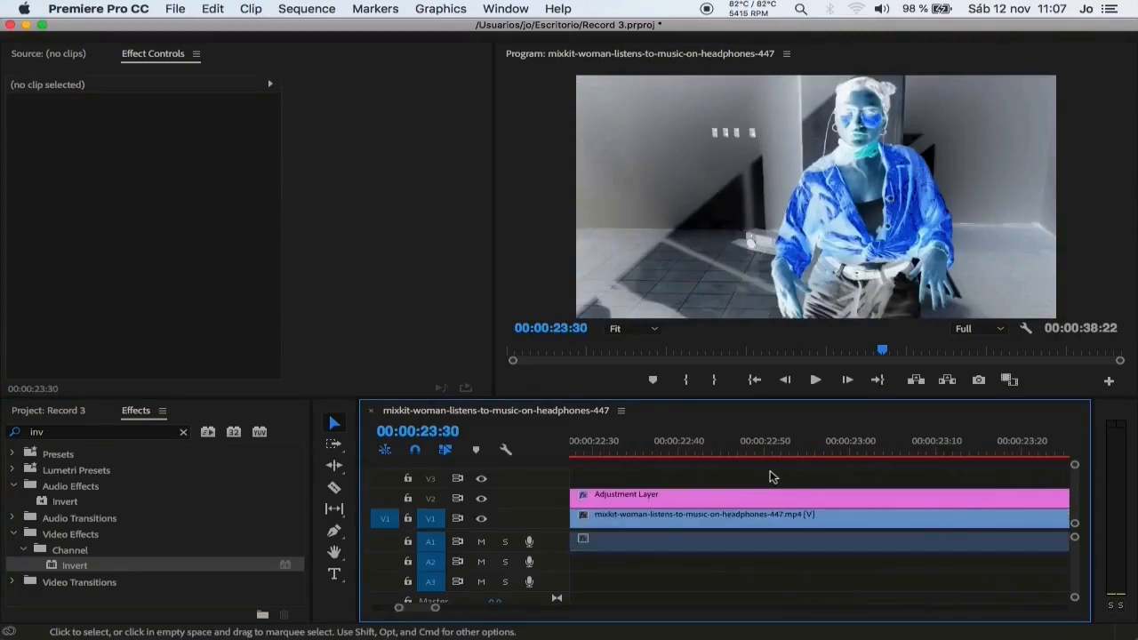
{"action": "scroll", "coordinate": [772, 478], "scroll_direction": "up", "scroll_amount": 4, "text": "alt"}
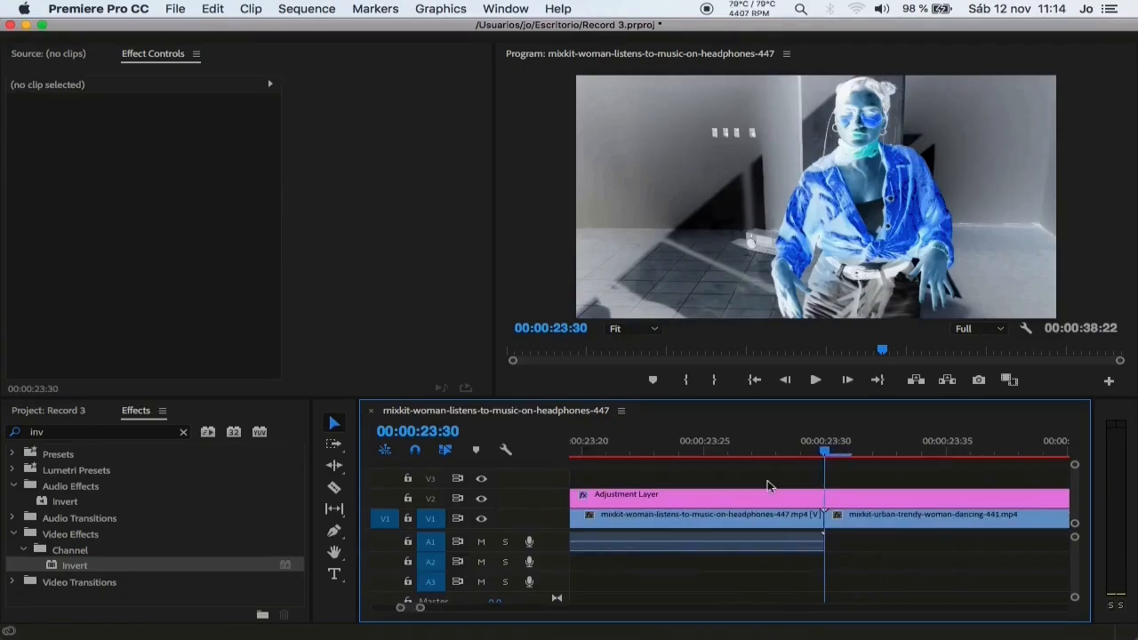
{"action": "key", "text": "c"}
{"action": "key", "text": "c"}
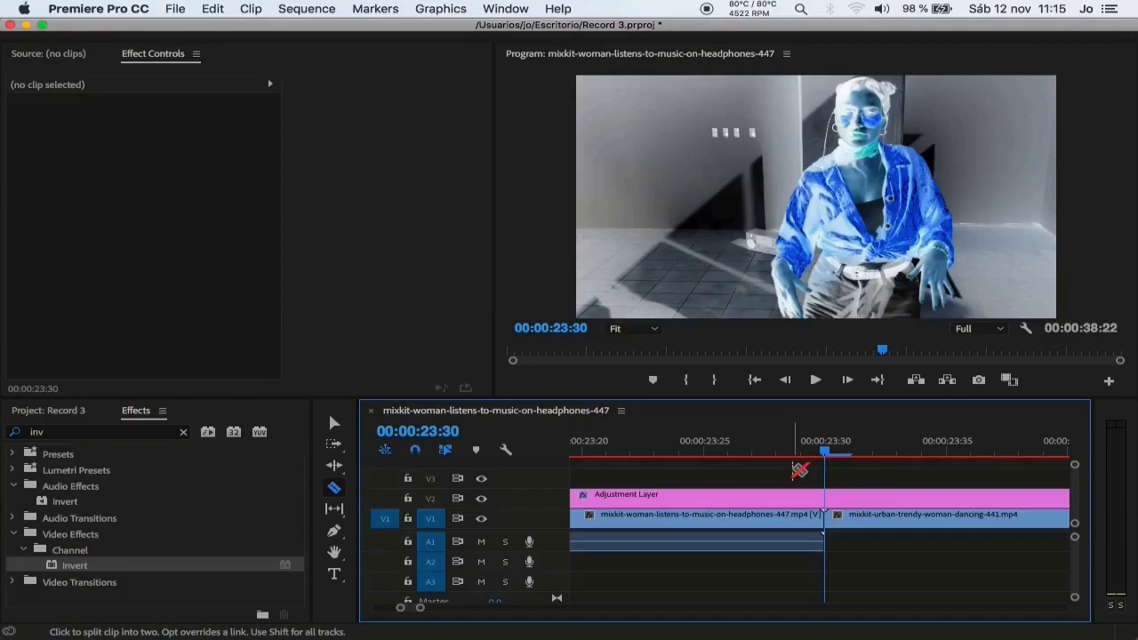
{"action": "key", "text": "Left"}
{"action": "key", "text": "Left"}
{"action": "key", "text": "Left"}
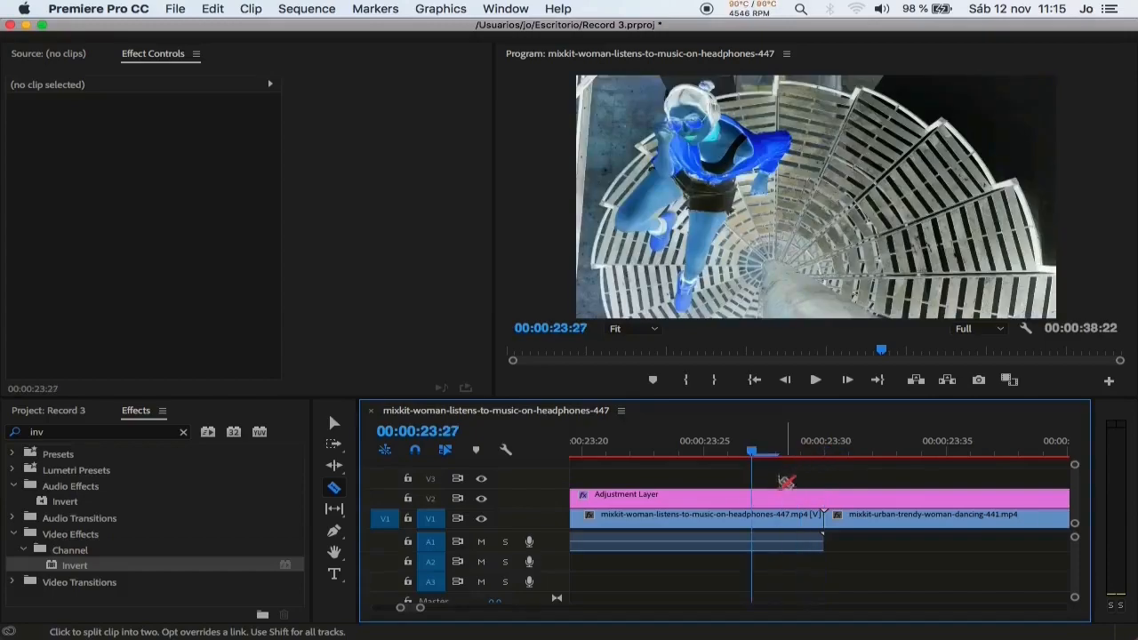
{"action": "left_click", "coordinate": [755, 494]}
Razor the adjustment layer at 00:00:23:25 and again at 00:00:23:22.
{"action": "key", "text": "Left"}
{"action": "key", "text": "Left"}
{"action": "left_click", "coordinate": [703, 496]}
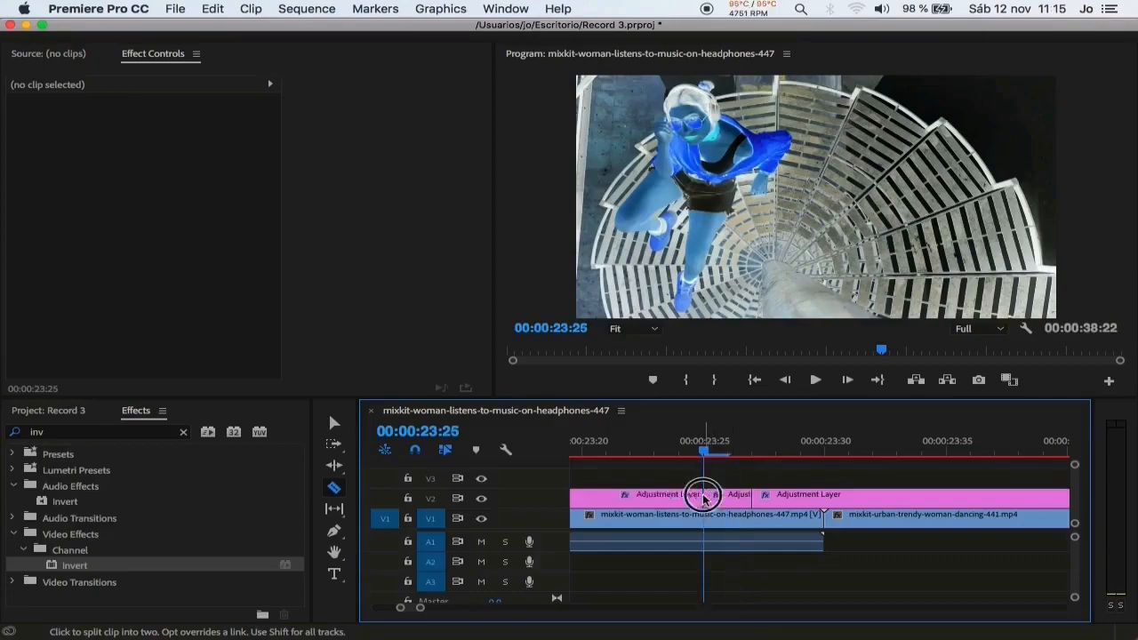
{"action": "key", "text": "Left"}
{"action": "key", "text": "Left"}
{"action": "key", "text": "Left"}
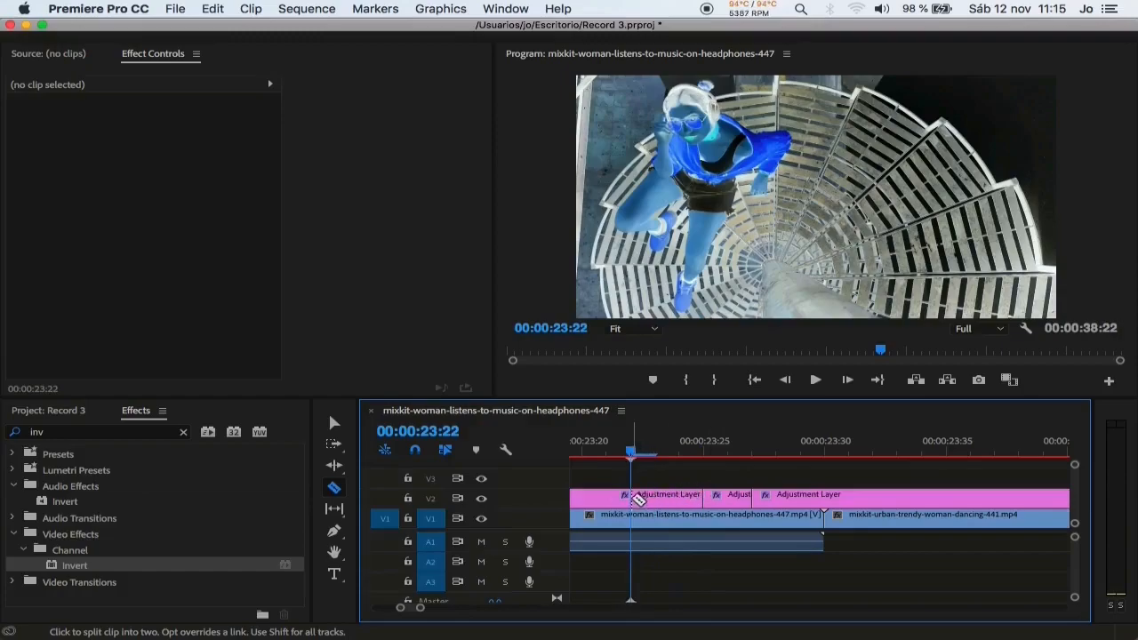
{"action": "left_click", "coordinate": [631, 495]}
Razor the adjustment layer two frames further back, at 00:00:23:20.
{"action": "scroll", "coordinate": [674, 486], "scroll_direction": "left", "scroll_amount": 2}
{"action": "scroll", "coordinate": [674, 487], "scroll_direction": "left", "scroll_amount": 3}
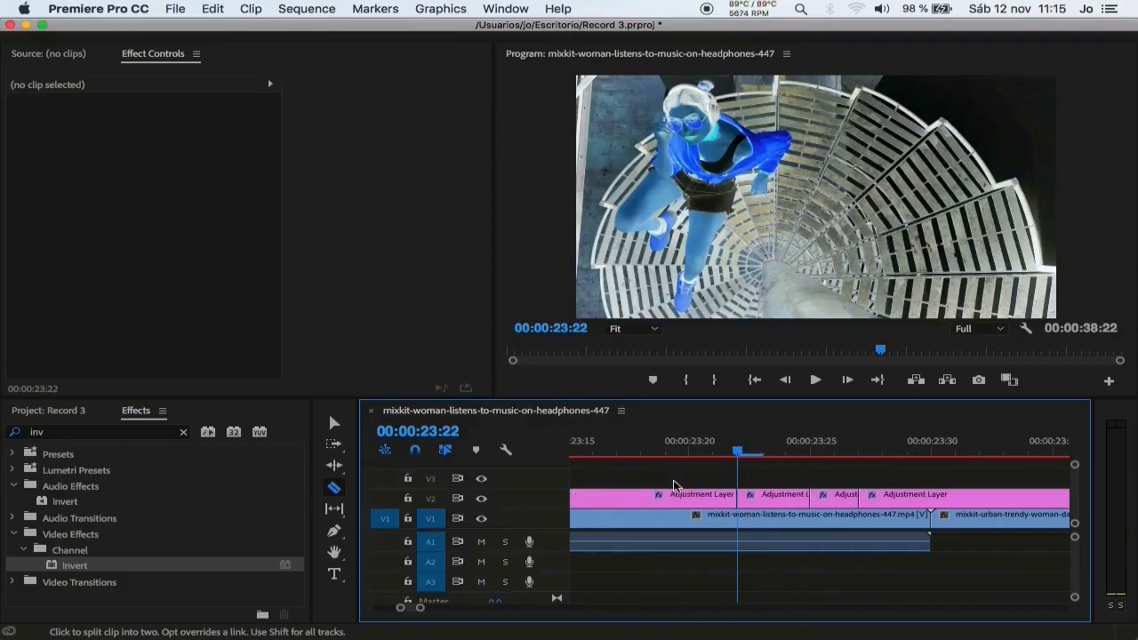
{"action": "key", "text": "Left"}
{"action": "key", "text": "Left"}
{"action": "left_click", "coordinate": [688, 496]}
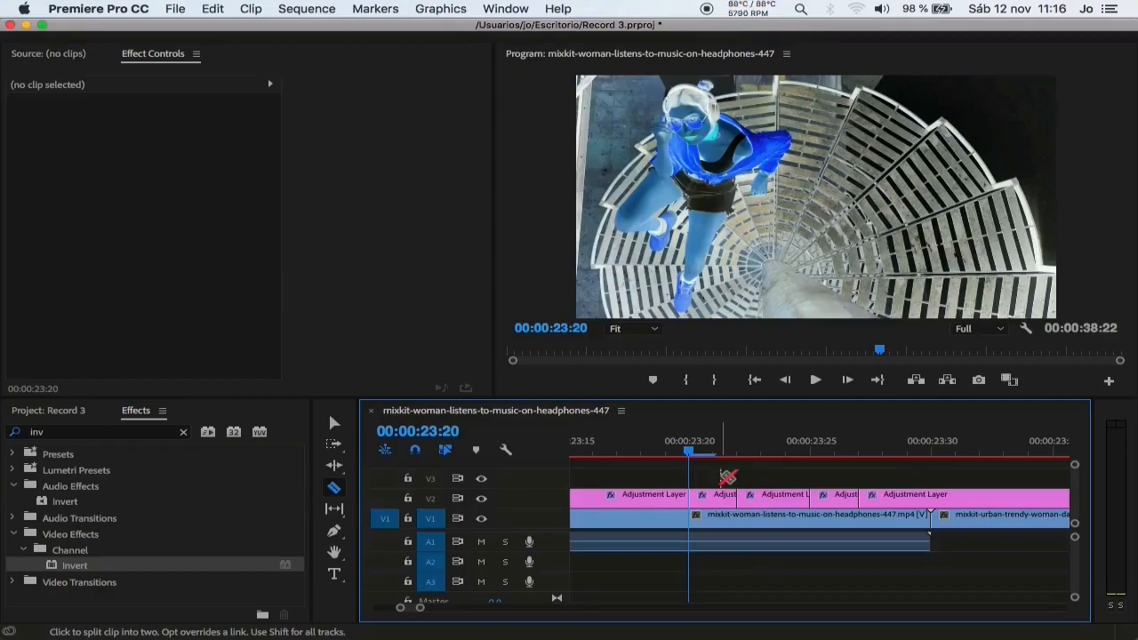
Razor the adjustment layer after the cut at 00:00:23:32 and 00:00:23:34.
{"action": "key", "text": "Right"}
{"action": "key", "text": "Right"}
{"action": "key", "text": "Right"}
{"action": "key", "text": "Right"}
{"action": "key", "text": "Right"}
{"action": "key", "text": "Right"}
{"action": "key", "text": "Right"}
{"action": "key", "text": "Right"}
{"action": "key", "text": "Right"}
{"action": "key", "text": "Right"}
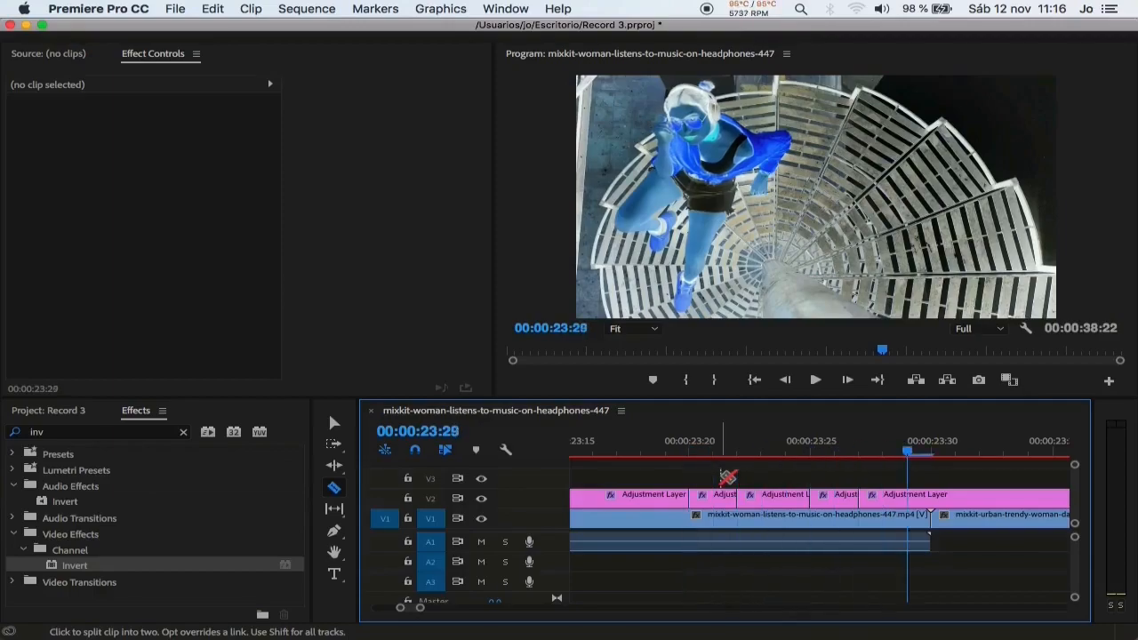
{"action": "scroll", "coordinate": [723, 480], "scroll_direction": "down", "scroll_amount": 3}
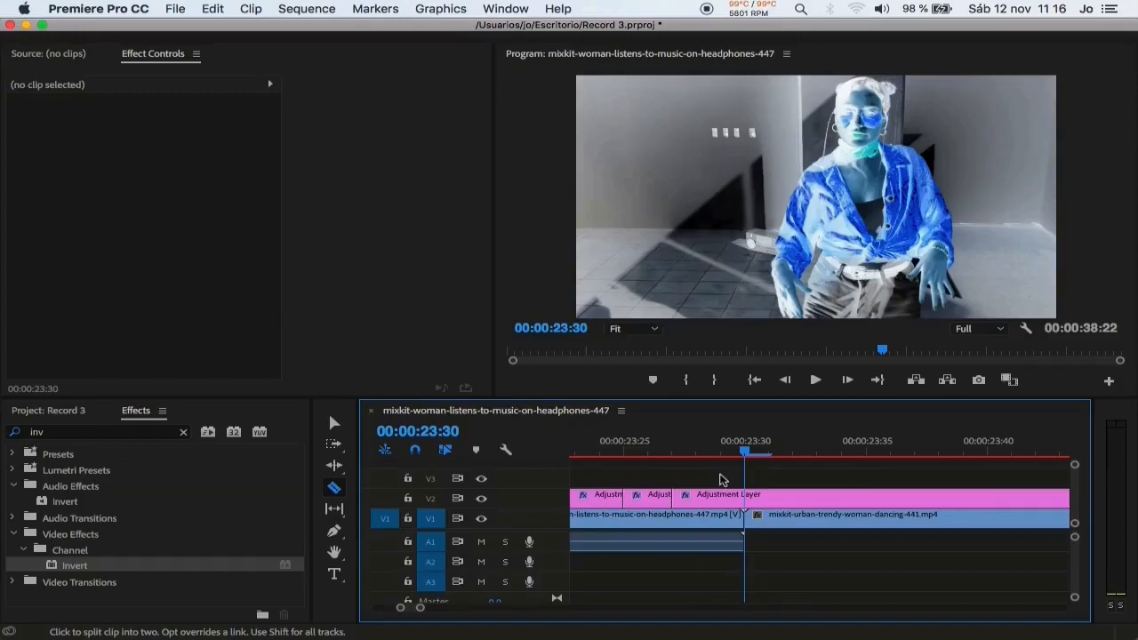
{"action": "key", "text": "Right"}
{"action": "key", "text": "Right"}
{"action": "left_click", "coordinate": [801, 495]}
{"action": "key", "text": "Right"}
{"action": "key", "text": "Right"}
{"action": "left_click", "coordinate": [847, 495]}
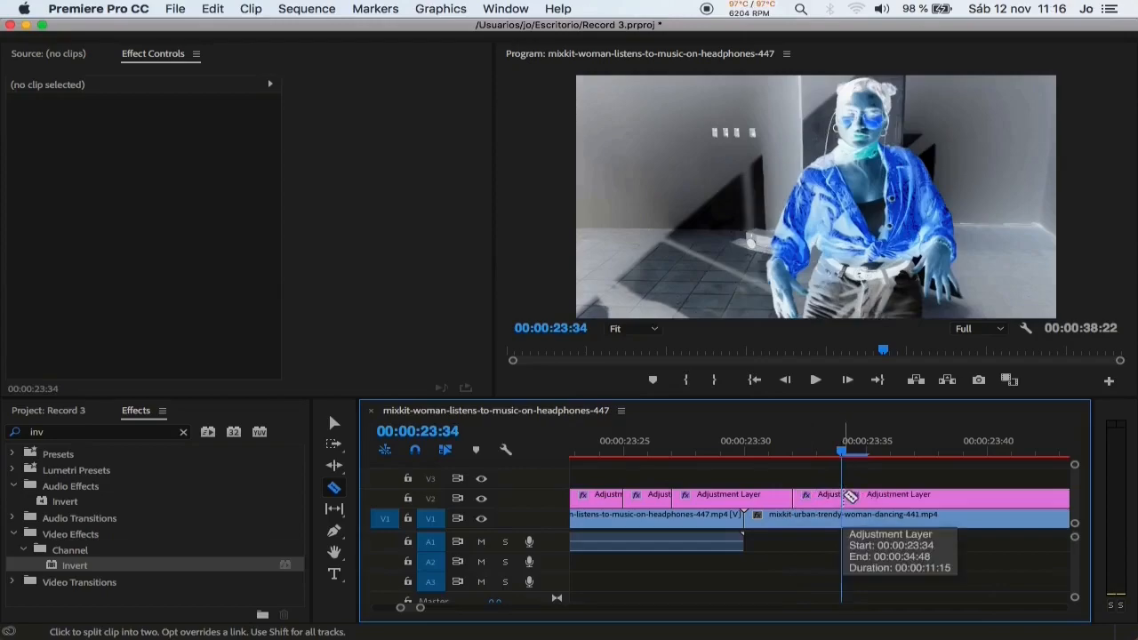
Razor the adjustment layer at 00:00:23:37 and 00:00:23:39.
{"action": "key", "text": "Right"}
{"action": "key", "text": "Right"}
{"action": "key", "text": "Right"}
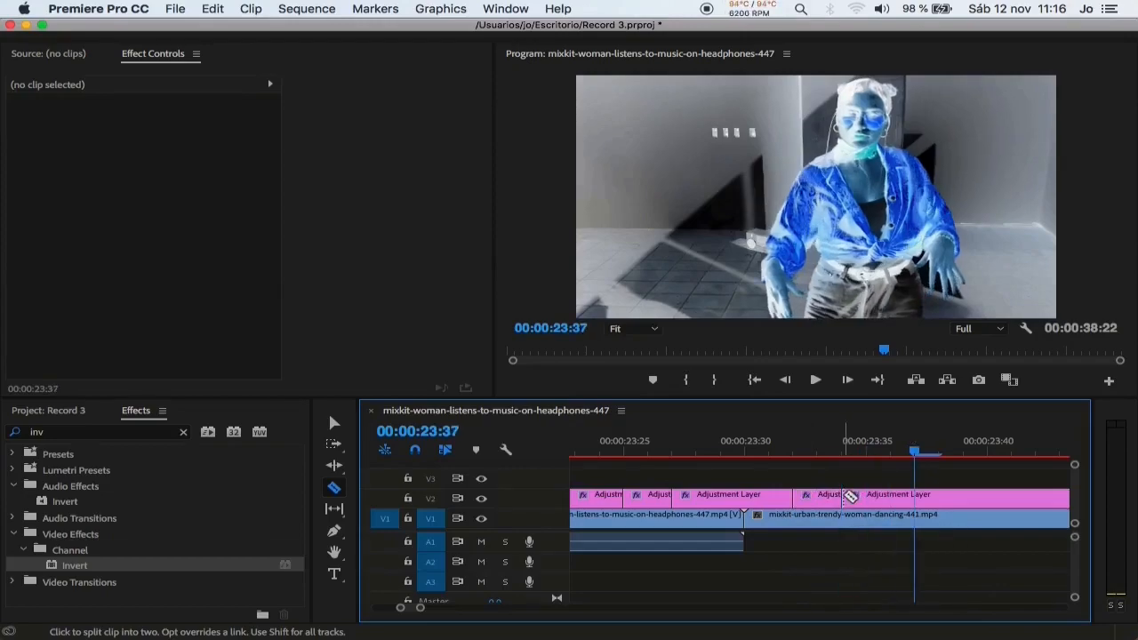
{"action": "left_click", "coordinate": [916, 497]}
{"action": "key", "text": "Right"}
{"action": "key", "text": "Right"}
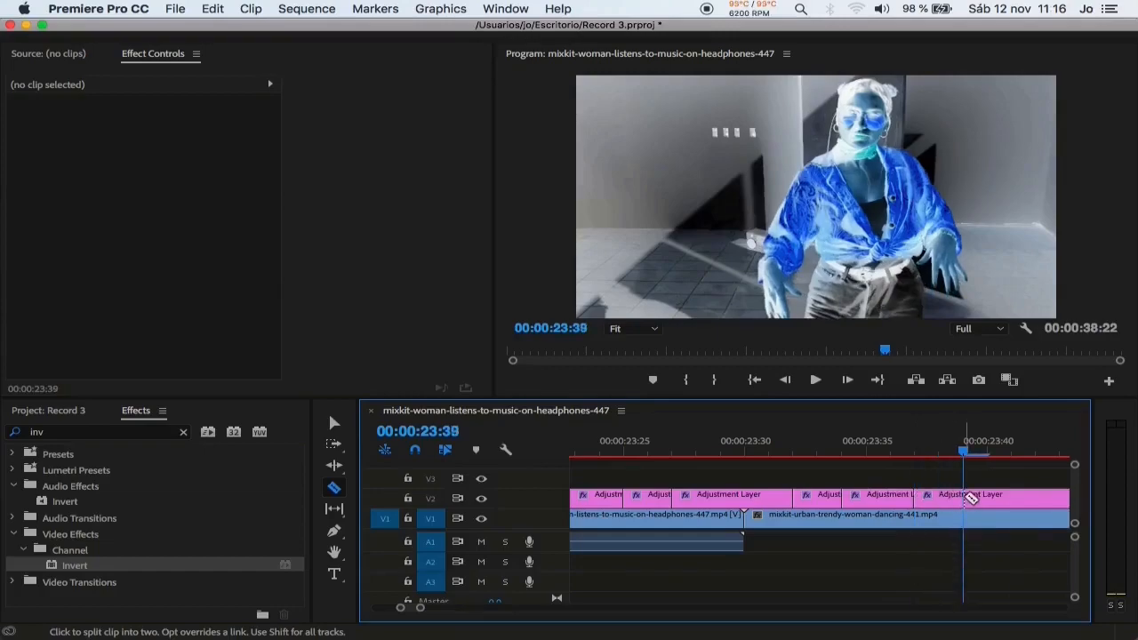
{"action": "left_click", "coordinate": [972, 498]}
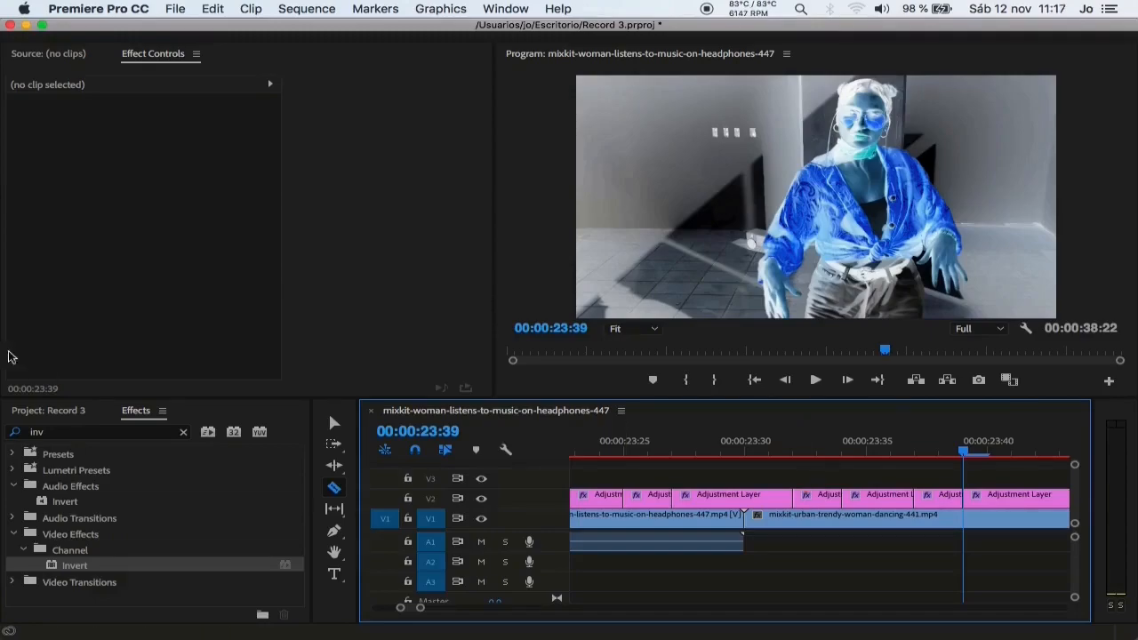
Delete the long adjustment layer sections before 00:00:23:20 and after 00:00:23:39.
{"action": "left_click", "coordinate": [334, 423]}
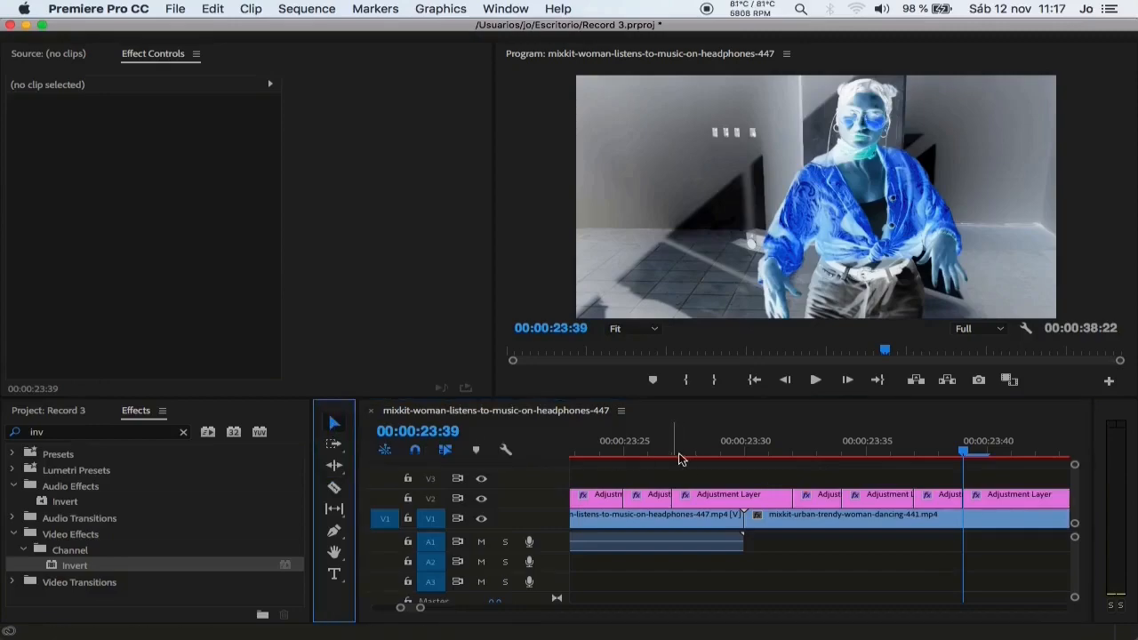
{"action": "scroll", "coordinate": [681, 481], "scroll_direction": "down", "scroll_amount": 4}
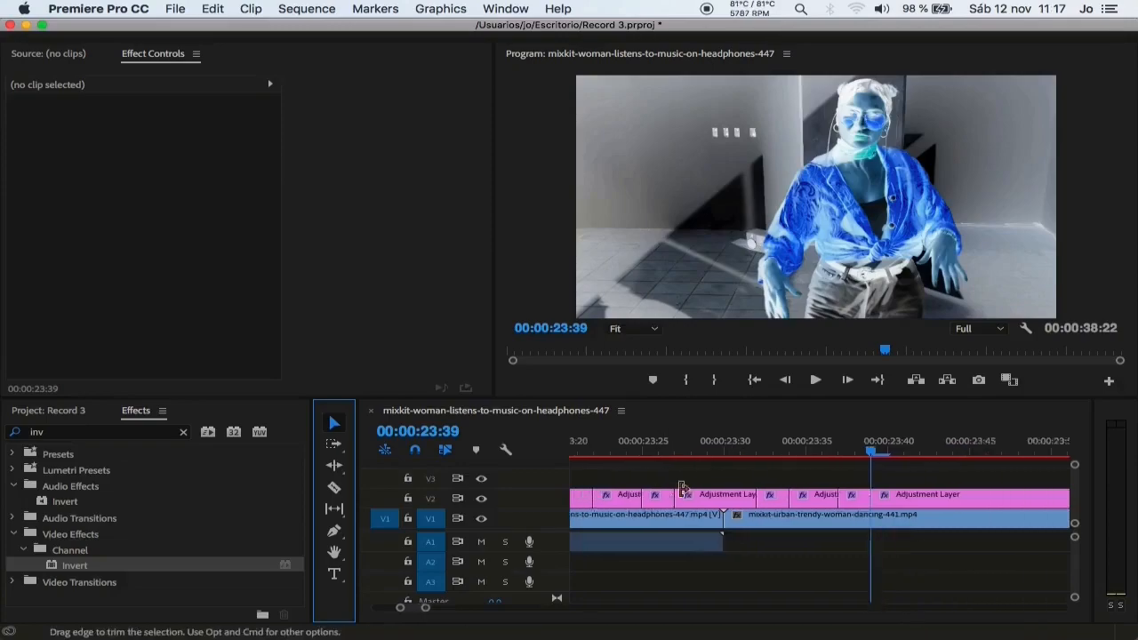
{"action": "scroll", "coordinate": [681, 489], "scroll_direction": "up", "scroll_amount": 2}
{"action": "scroll", "coordinate": [680, 494], "scroll_direction": "up", "scroll_amount": 1}
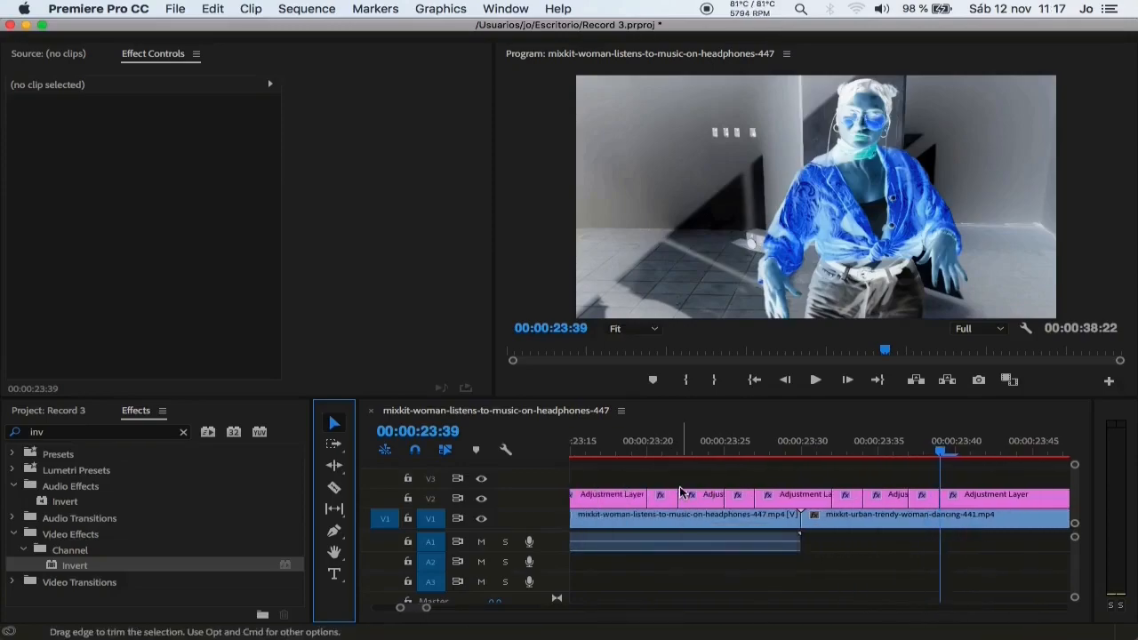
{"action": "left_click", "coordinate": [613, 500]}
{"action": "key", "text": "Delete"}
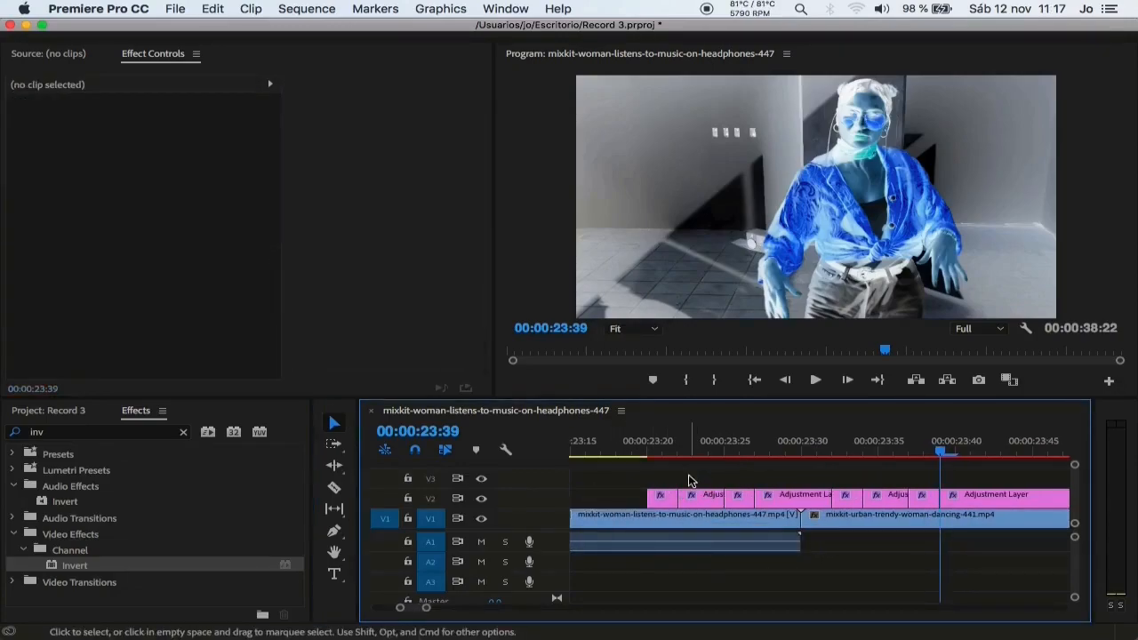
{"action": "left_click", "coordinate": [976, 498]}
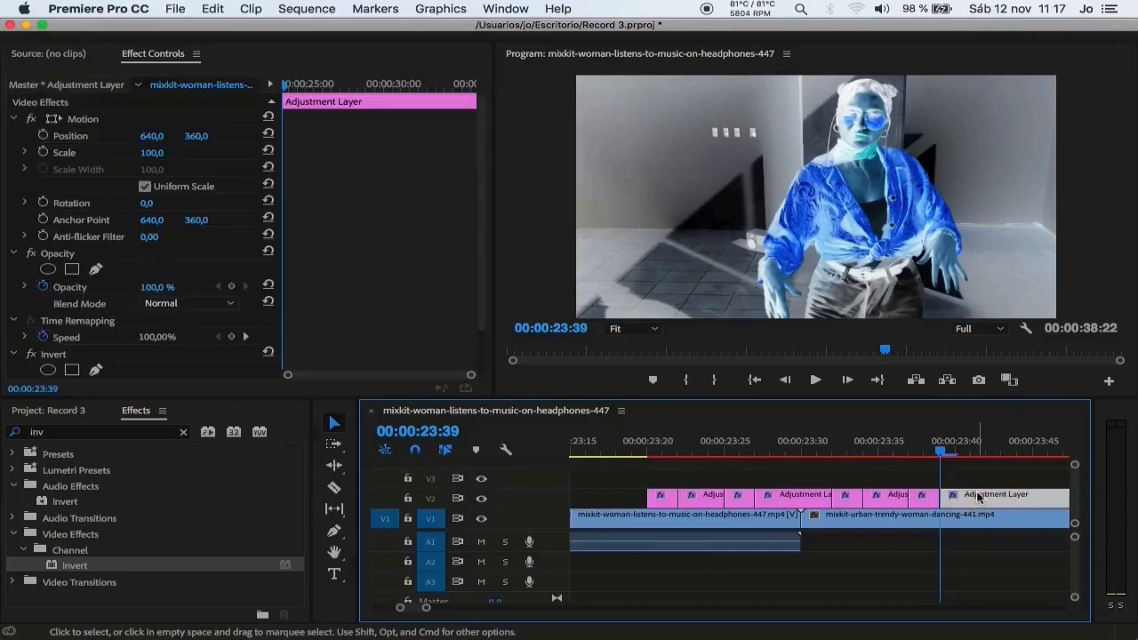
{"action": "key", "text": "Delete"}
Delete every other adjustment layer piece, starting at 00:00:23:34, 00:00:23:27 and 00:00:23:22, to leave alternating gaps around the cut.
{"action": "left_click", "coordinate": [892, 500]}
{"action": "key", "text": "Delete"}
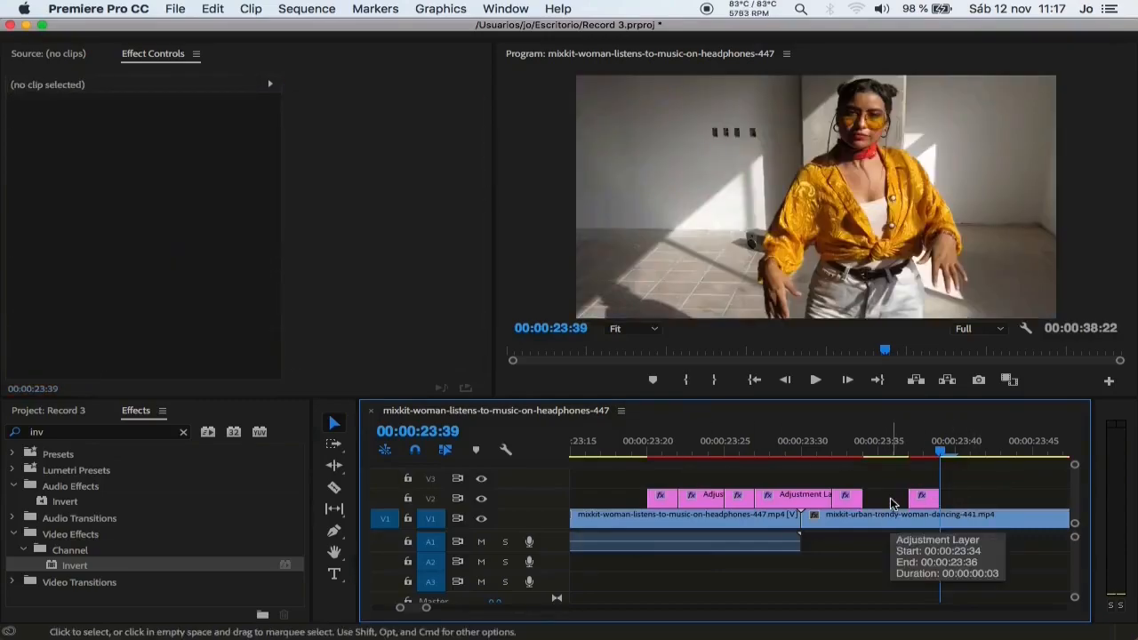
{"action": "left_click", "coordinate": [803, 500]}
{"action": "key", "text": "Delete"}
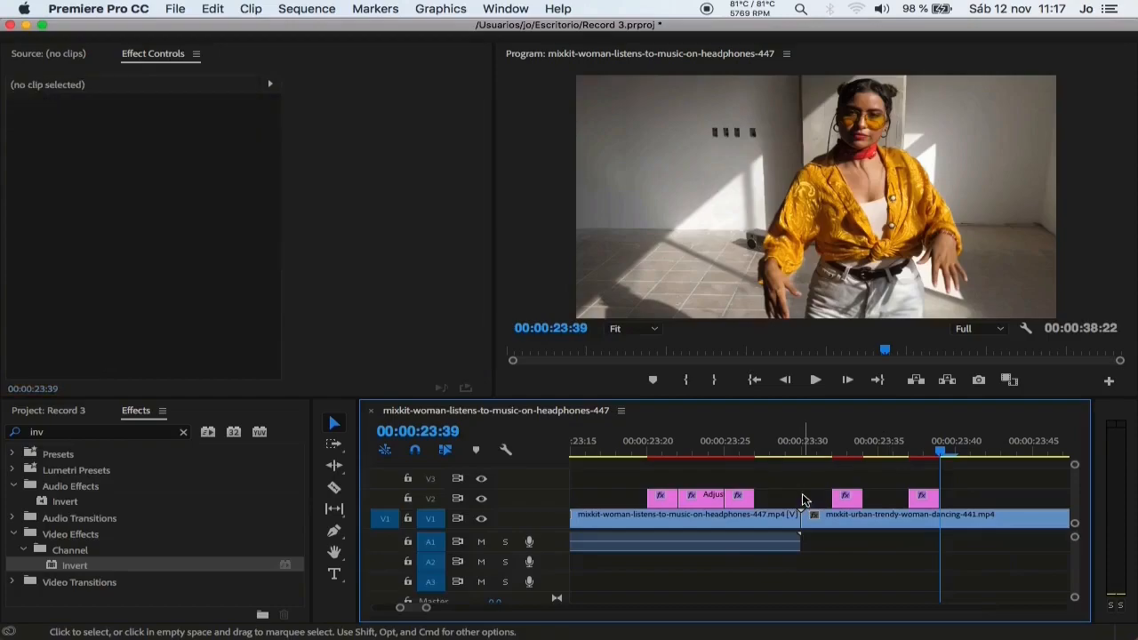
{"action": "left_click", "coordinate": [708, 500]}
{"action": "key", "text": "Delete"}
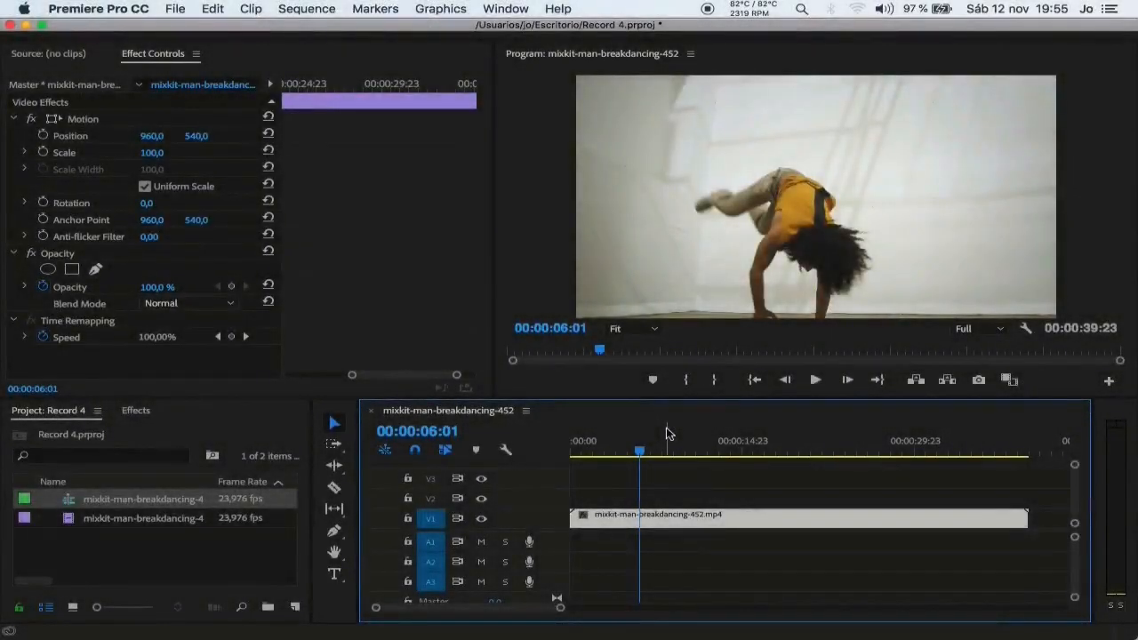
Play through the breakdancing clip in the Record 4 sequence and park the playhead at 00:00:29:08.
{"action": "key", "text": "space"}
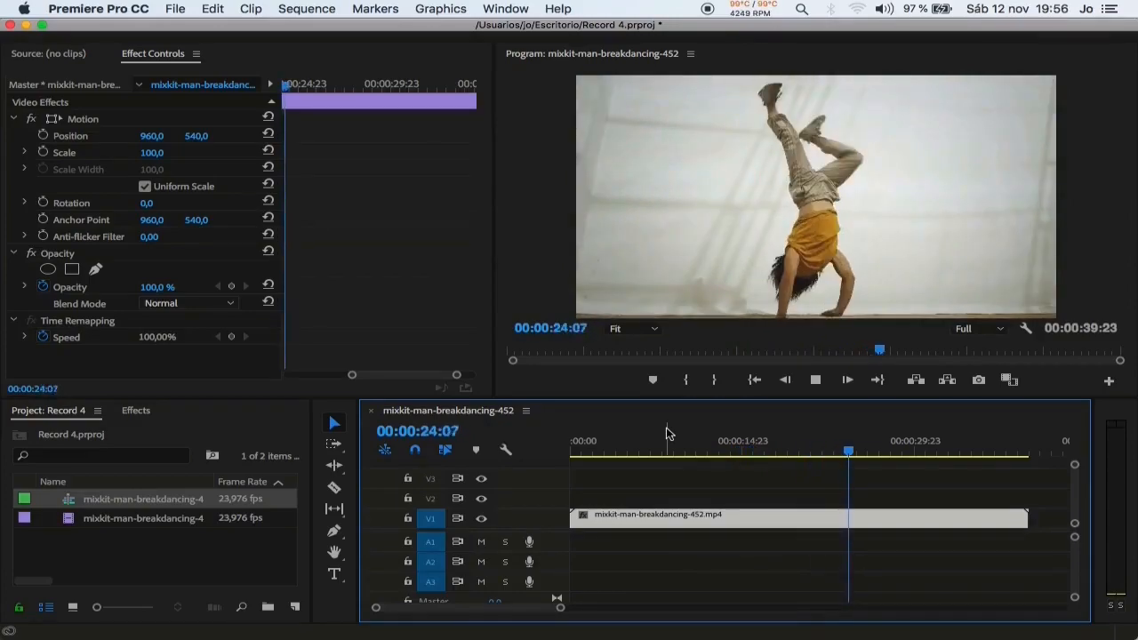
{"action": "left_click_drag", "start_coordinate": [895, 453], "coordinate": [910, 455]}
{"action": "key", "text": "Left"}
{"action": "key", "text": "Left"}
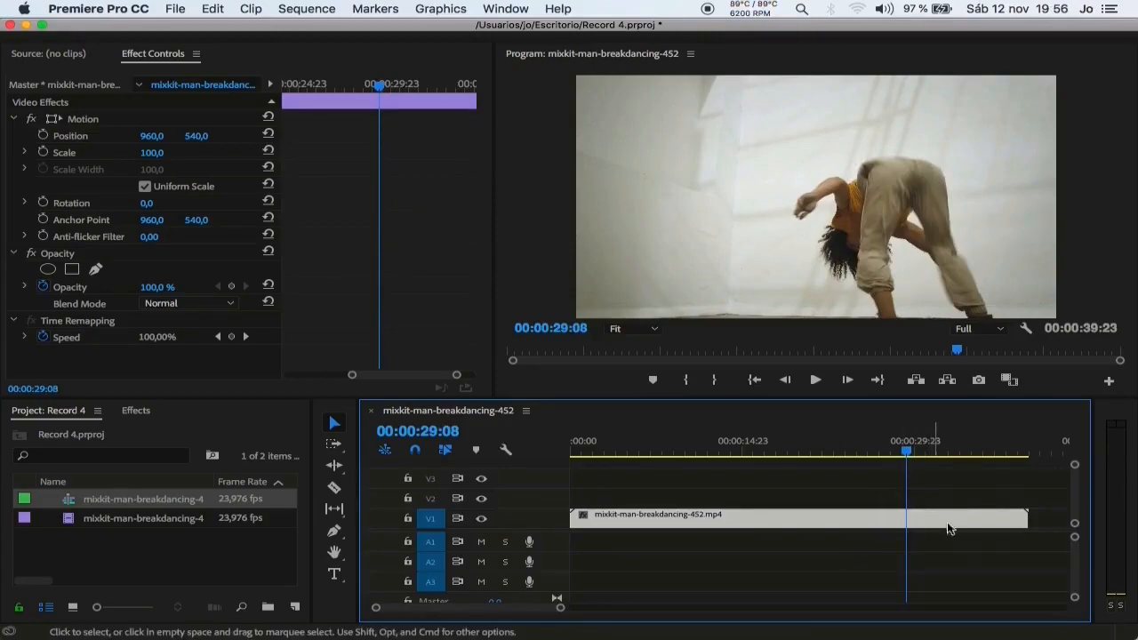
Enable Position and Scale keyframing on the breakdancing clip at 00:00:29:08 and move both keyframes about two frames earlier.
{"action": "left_click", "coordinate": [307, 205]}
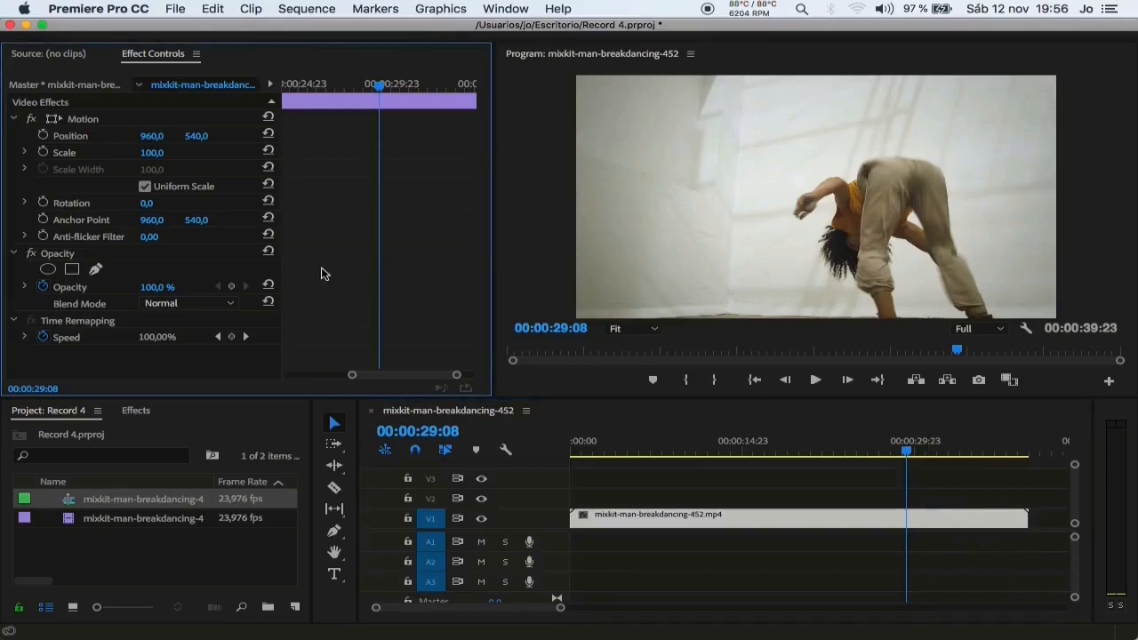
{"action": "left_click", "coordinate": [55, 137]}
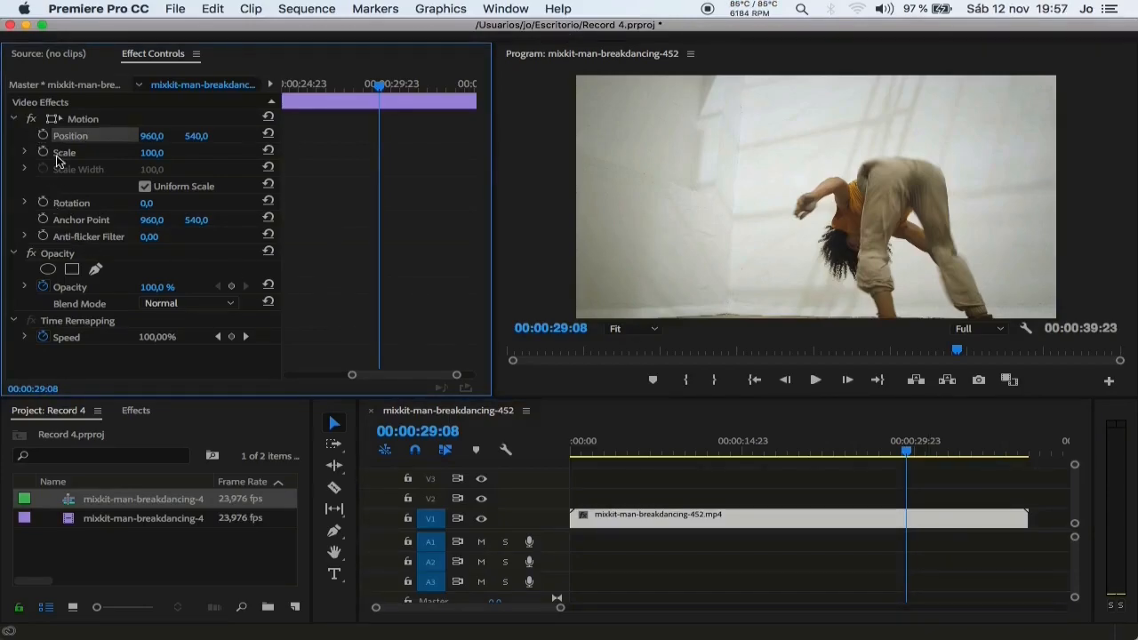
{"action": "left_click", "coordinate": [43, 135]}
{"action": "left_click", "coordinate": [44, 153]}
{"action": "scroll", "coordinate": [354, 126], "scroll_direction": "up", "scroll_amount": 3}
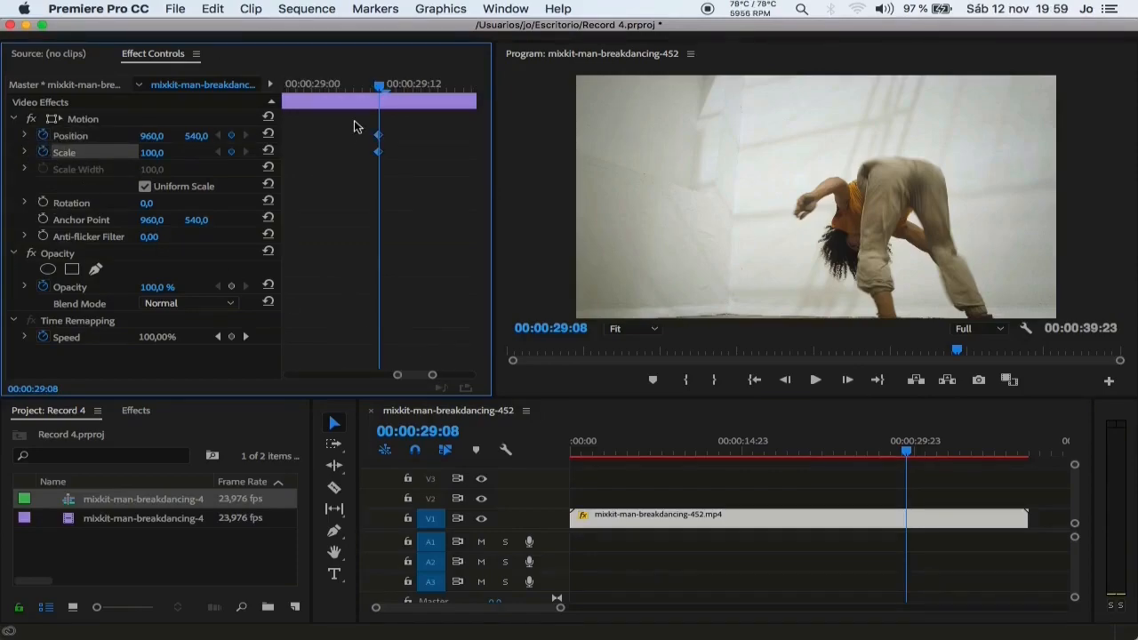
{"action": "left_click_drag", "start_coordinate": [354, 126], "coordinate": [360, 152]}
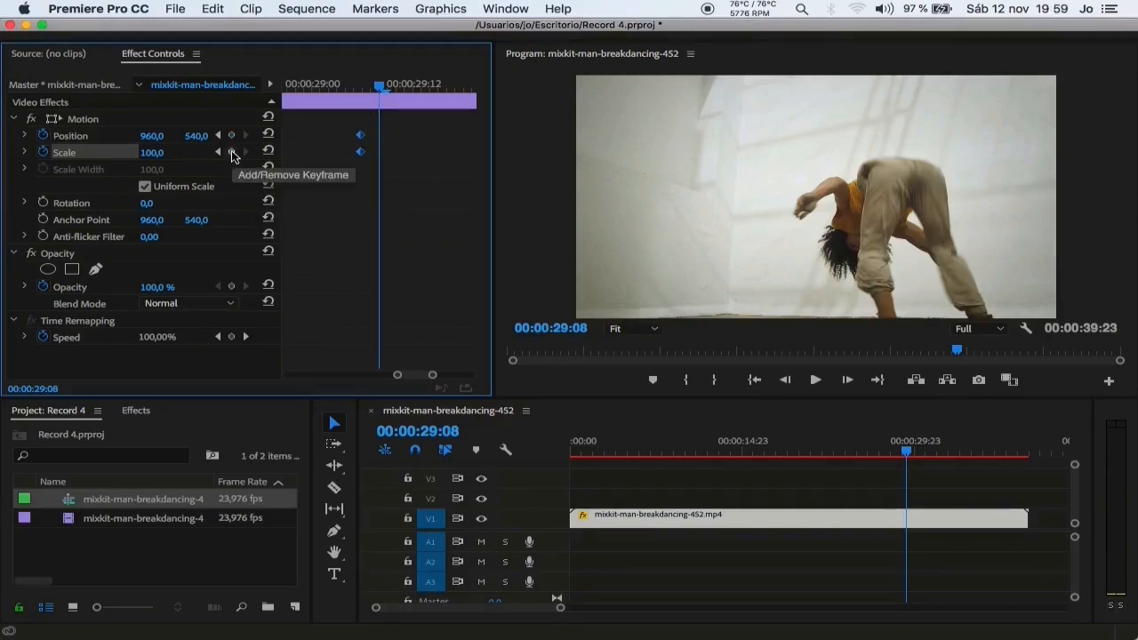
Add another pair of Position and Scale keyframes at 00:00:29:08 and move them about two frames past the playhead.
{"action": "left_click", "coordinate": [232, 153]}
{"action": "left_click", "coordinate": [232, 135]}
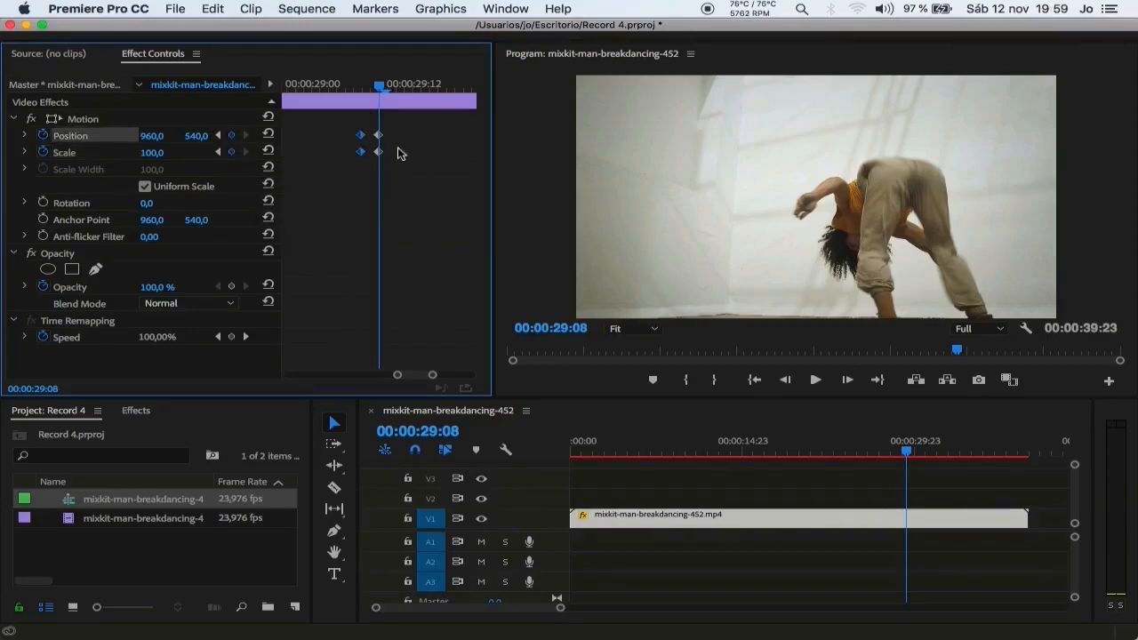
{"action": "left_click_drag", "start_coordinate": [394, 135], "coordinate": [374, 168]}
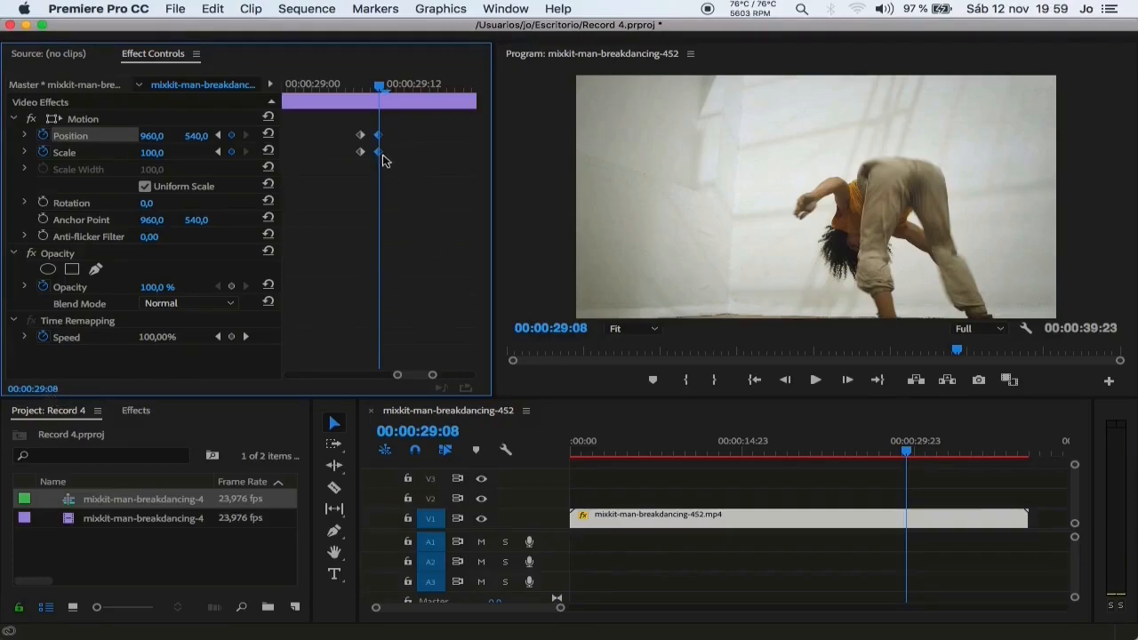
{"action": "left_click_drag", "start_coordinate": [380, 156], "coordinate": [396, 155]}
Set Scale to 120 and the vertical Position to 440 at 00:00:29:08 to create the middle keyframes, and scrub across the result.
{"action": "left_click", "coordinate": [152, 152]}
{"action": "type", "text": "1"}
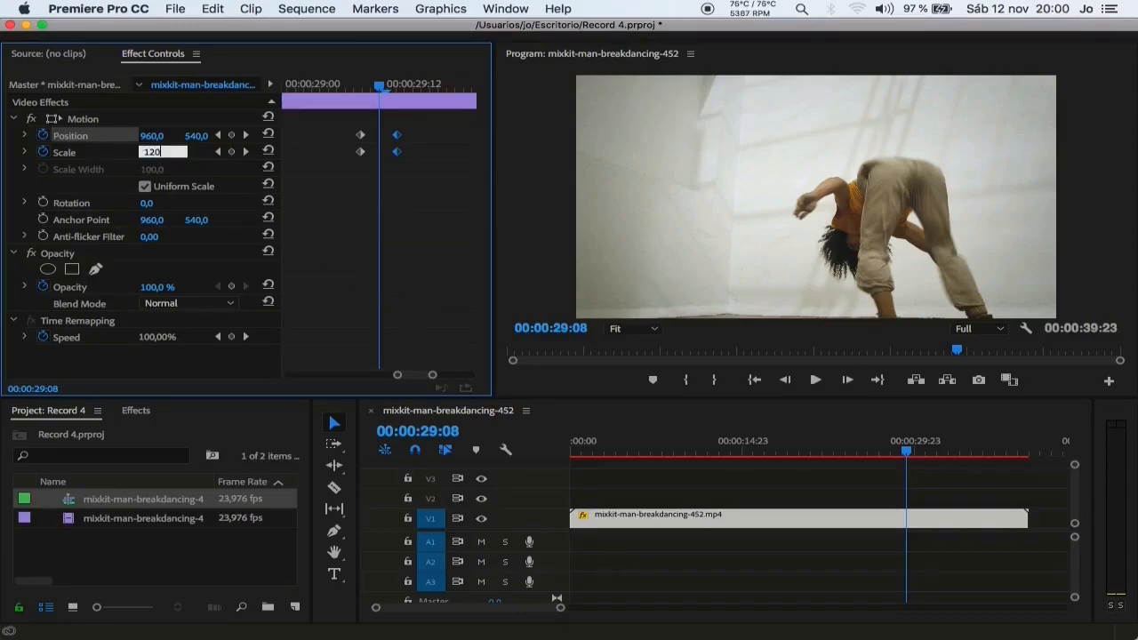
{"action": "type", "text": "20"}
{"action": "key", "text": "Return"}
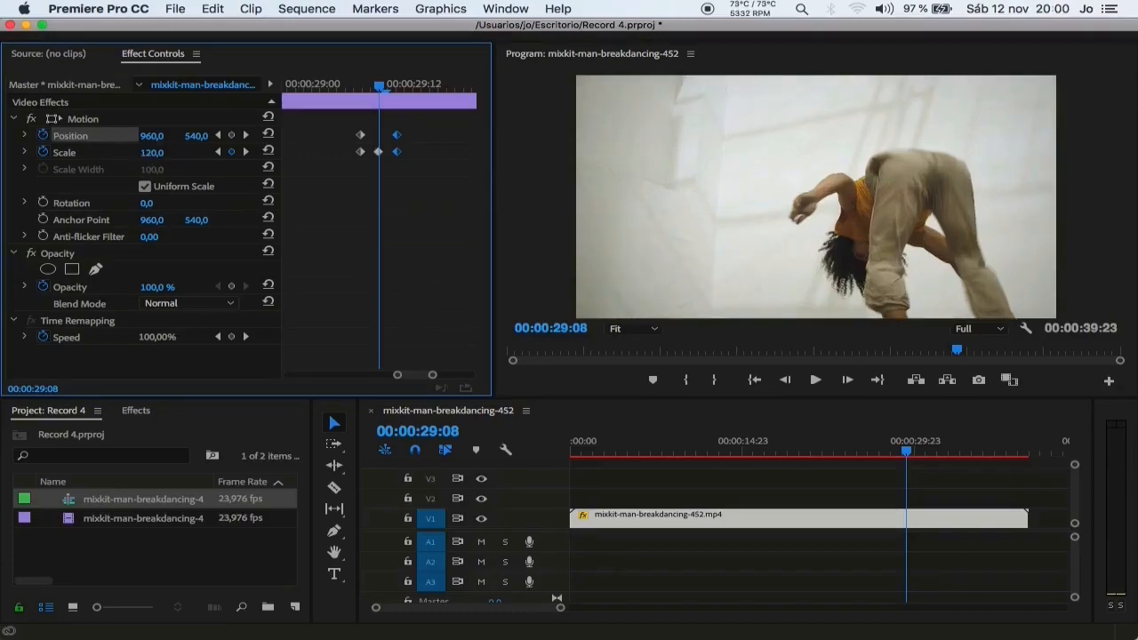
{"action": "left_click", "coordinate": [194, 138]}
{"action": "type", "text": "4"}
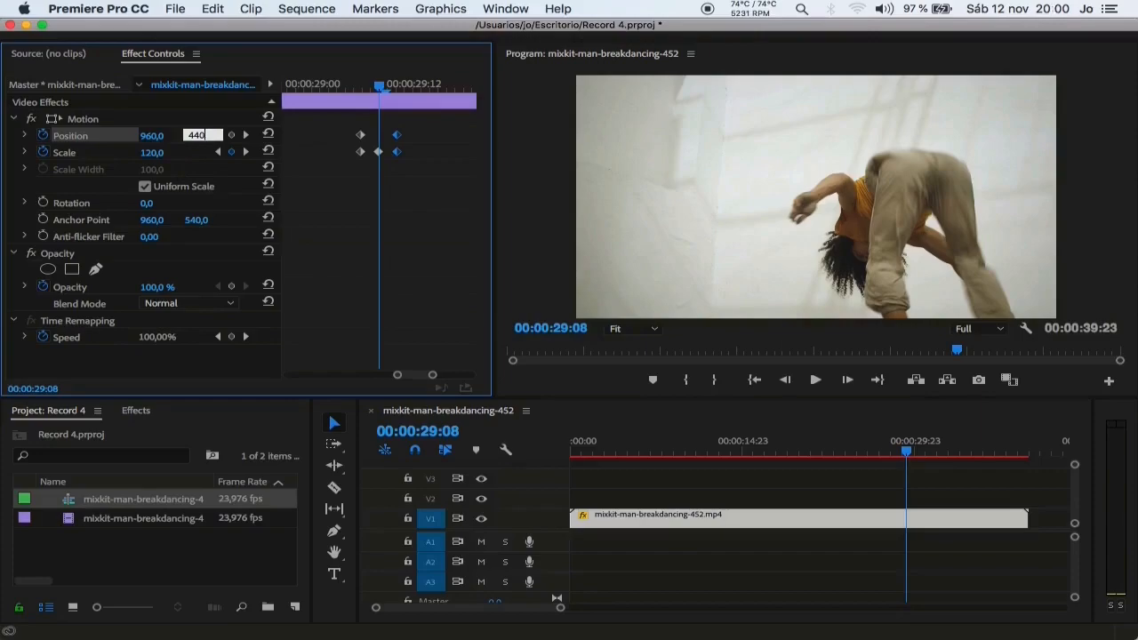
{"action": "key", "text": "Return"}
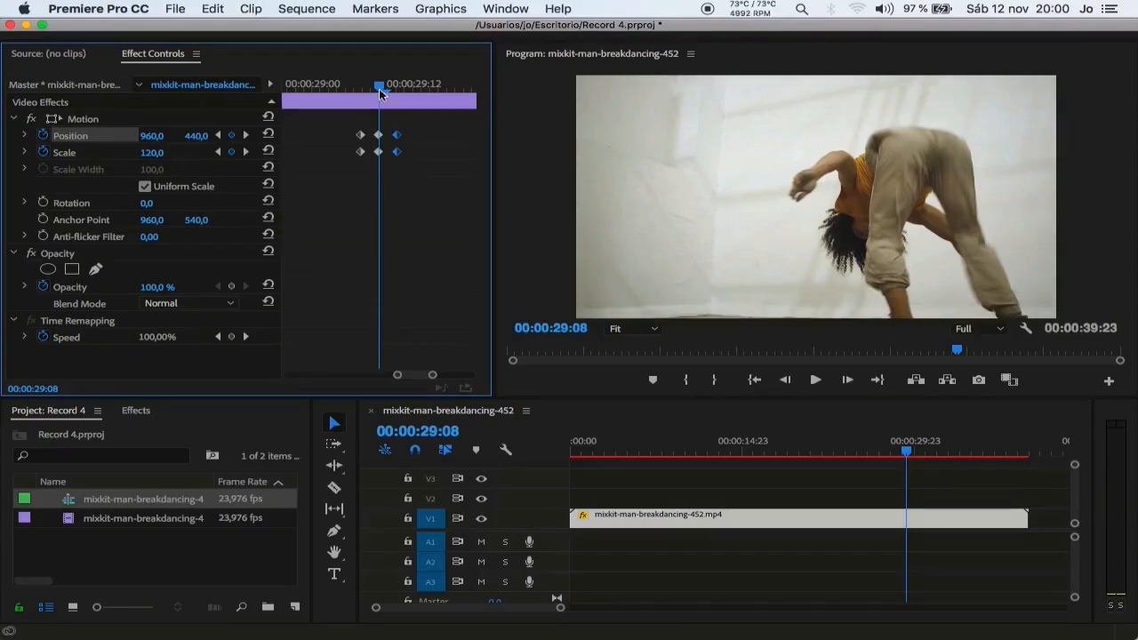
{"action": "left_click_drag", "start_coordinate": [379, 89], "coordinate": [413, 94]}
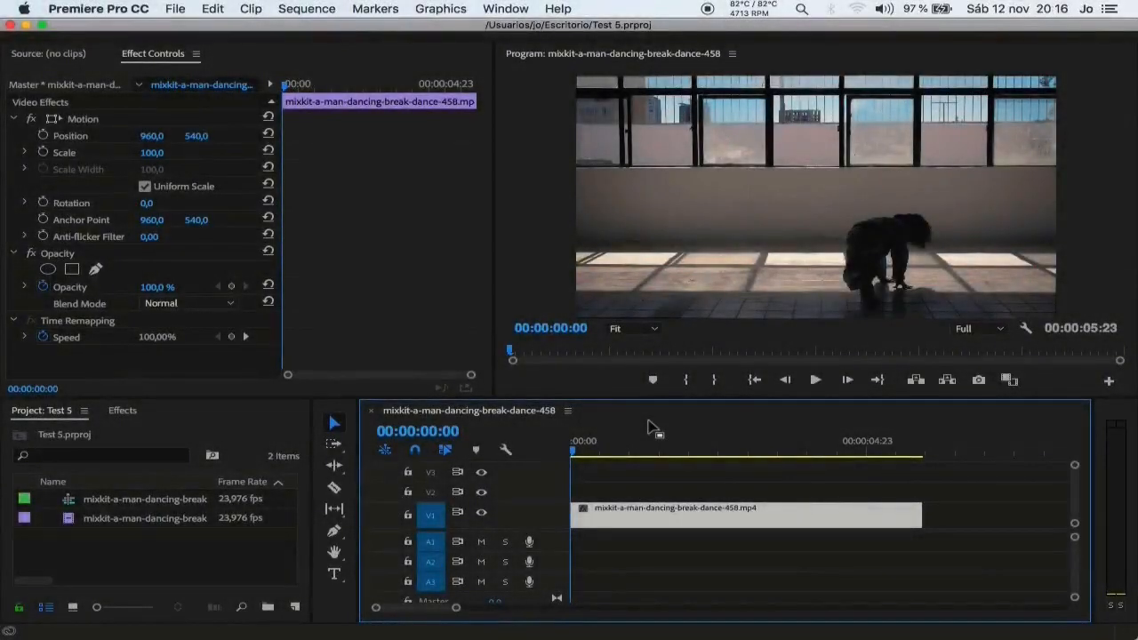
Play the break-dance clip in the Test 5 project and scrub back to 00:00:02:15.
{"action": "key", "text": "space"}
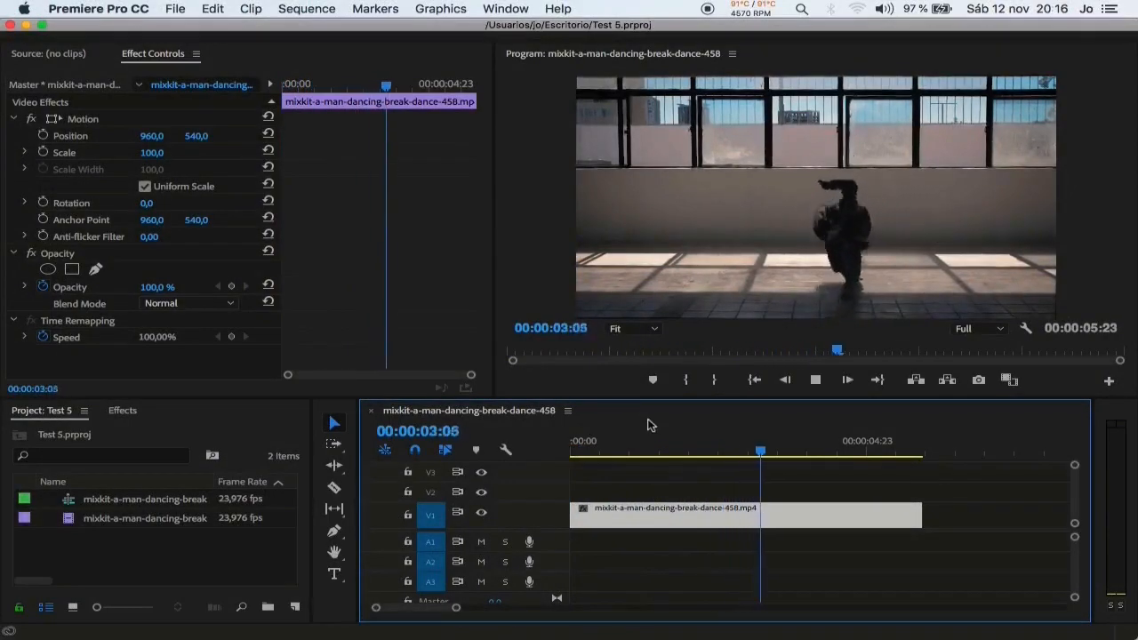
{"action": "key", "text": "space"}
{"action": "left_click", "coordinate": [825, 454]}
{"action": "left_click_drag", "start_coordinate": [825, 455], "coordinate": [727, 455]}
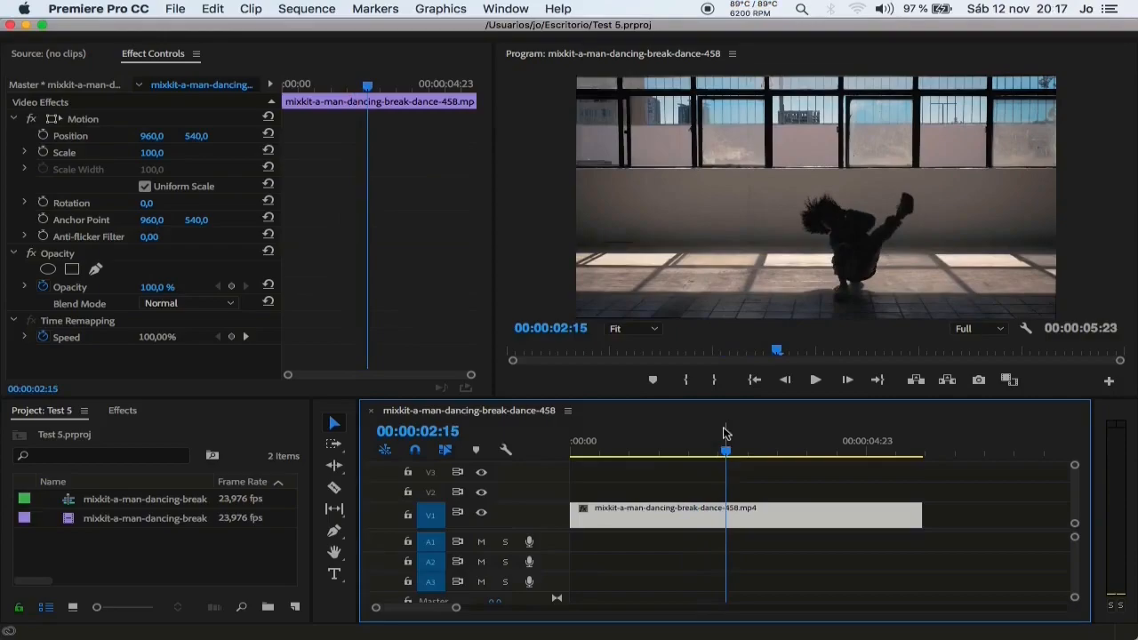
Razor the break-dance clip at 00:00:02:03.
{"action": "key", "text": "Left"}
{"action": "key", "text": "Left"}
{"action": "key", "text": "Left"}
{"action": "key", "text": "Left"}
{"action": "key", "text": "Left"}
{"action": "key", "text": "Left"}
{"action": "key", "text": "Left"}
{"action": "key", "text": "Left"}
{"action": "key", "text": "Left"}
{"action": "key", "text": "Left"}
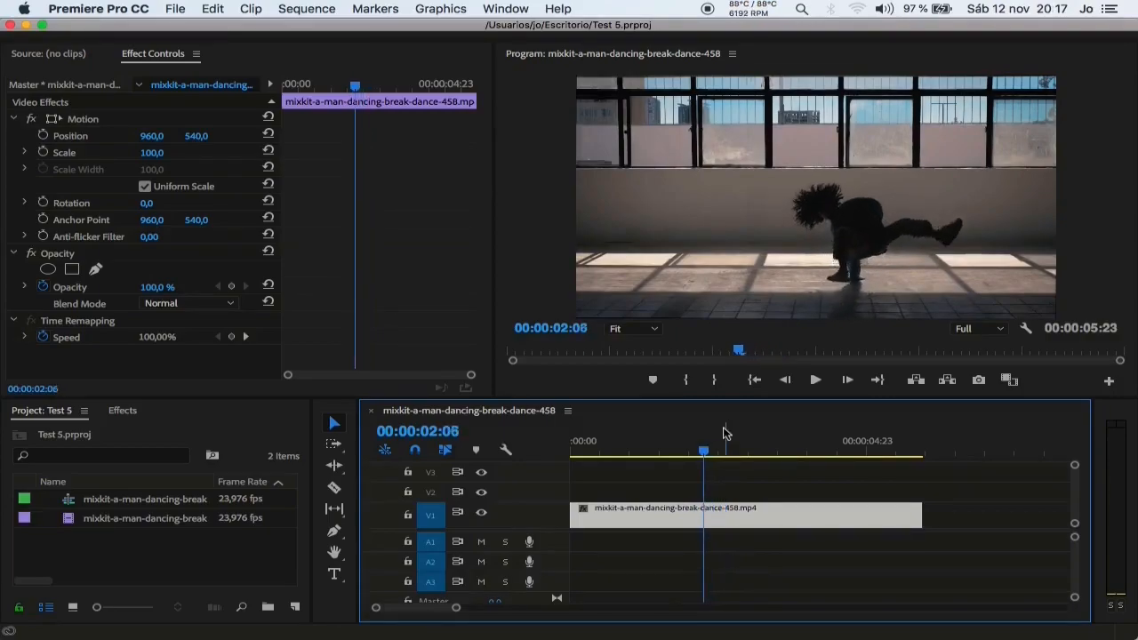
{"action": "key", "text": "Left"}
{"action": "key", "text": "Left"}
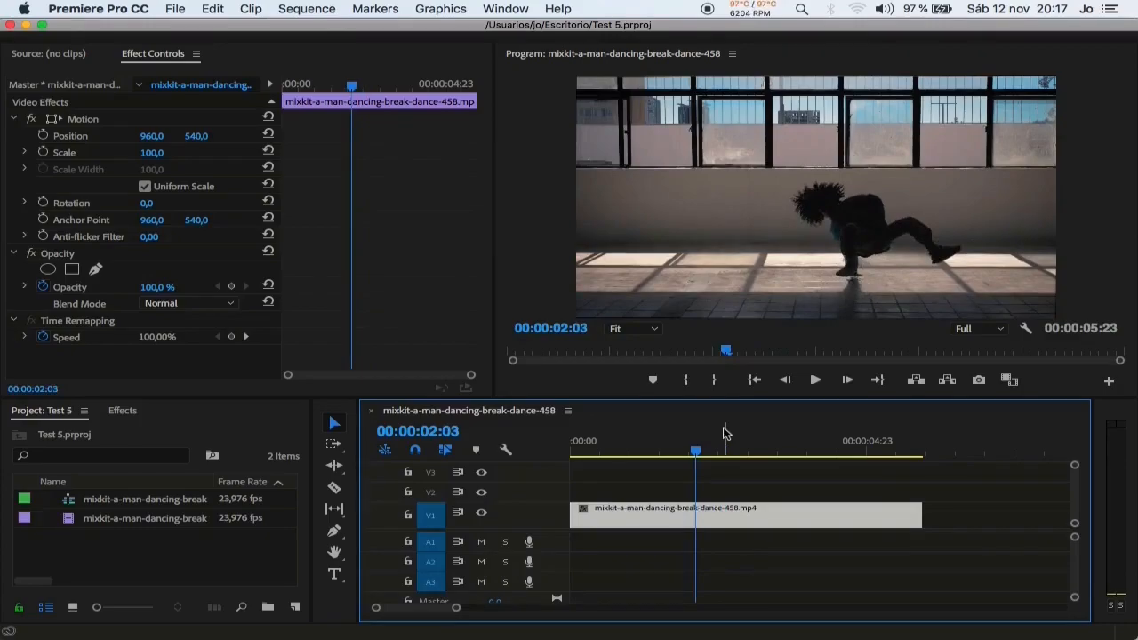
{"action": "left_click", "coordinate": [334, 488]}
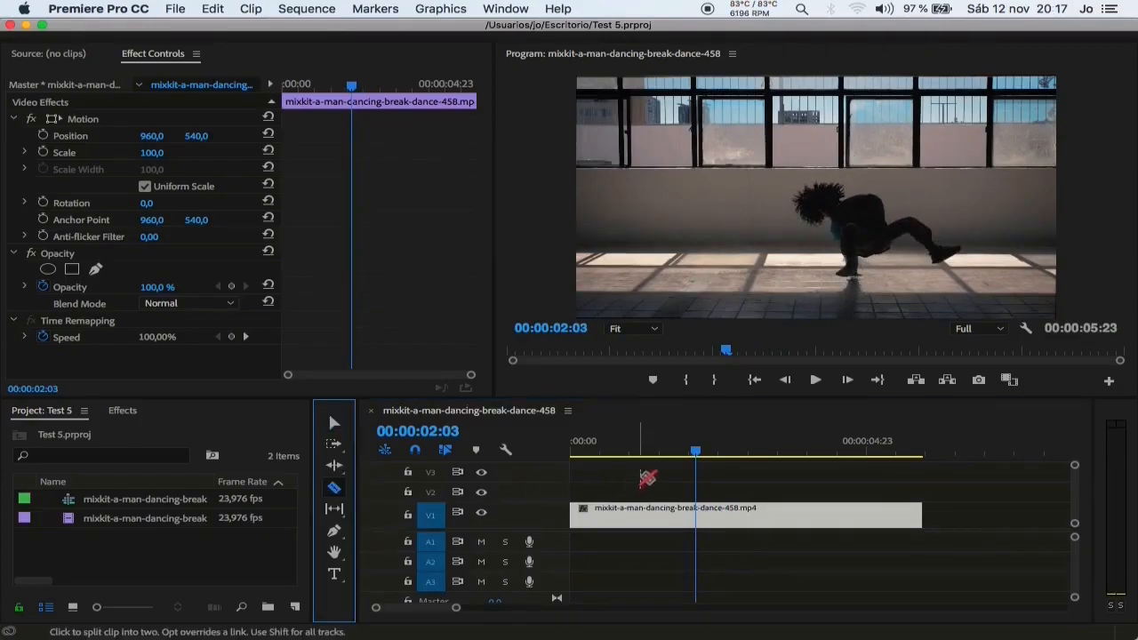
{"action": "left_click", "coordinate": [696, 514]}
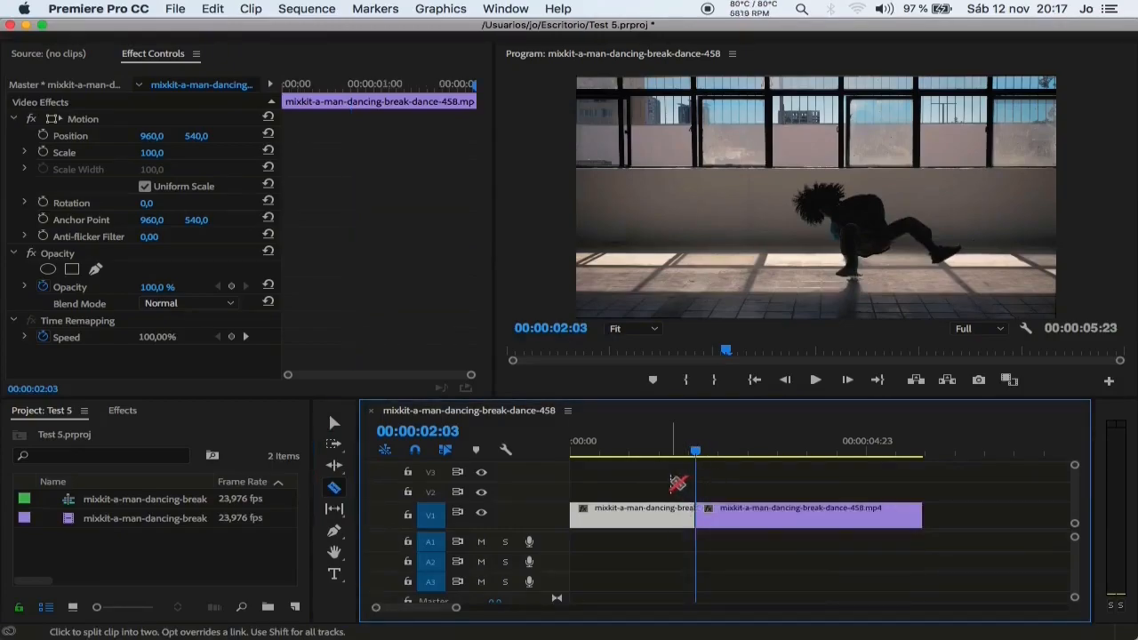
Make a second razor cut in the break-dance clip at 00:00:02:14.
{"action": "key", "text": "Right"}
{"action": "key", "text": "Right"}
{"action": "key", "text": "Right"}
{"action": "key", "text": "Right"}
{"action": "key", "text": "Right"}
{"action": "key", "text": "Right"}
{"action": "key", "text": "Right"}
{"action": "key", "text": "Right"}
{"action": "key", "text": "Right"}
{"action": "key", "text": "Right"}
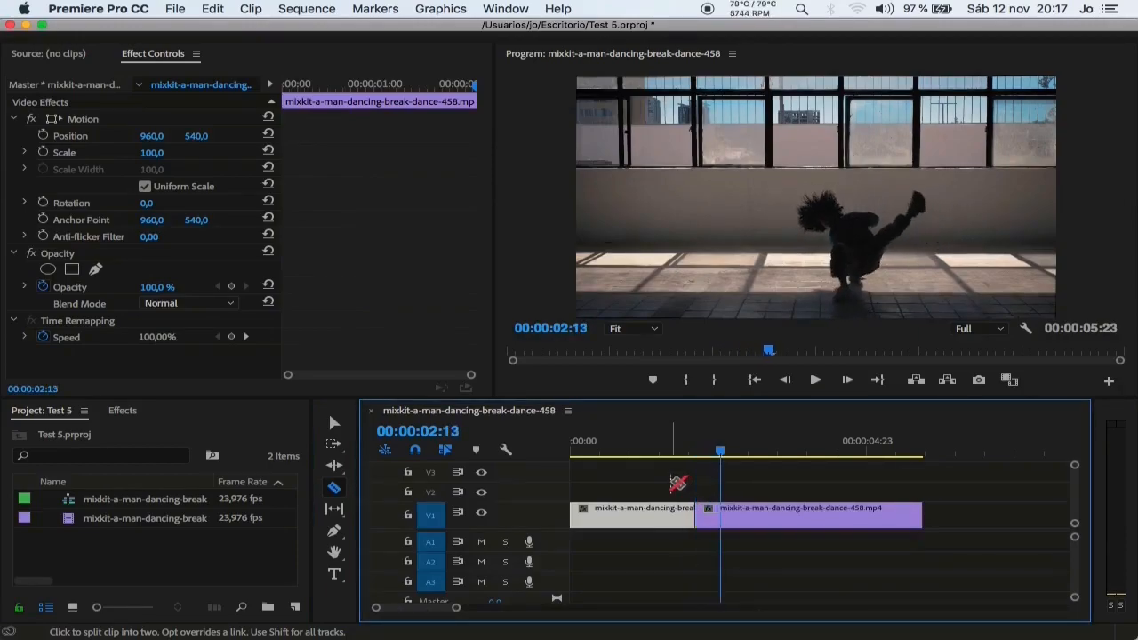
{"action": "key", "text": "Right"}
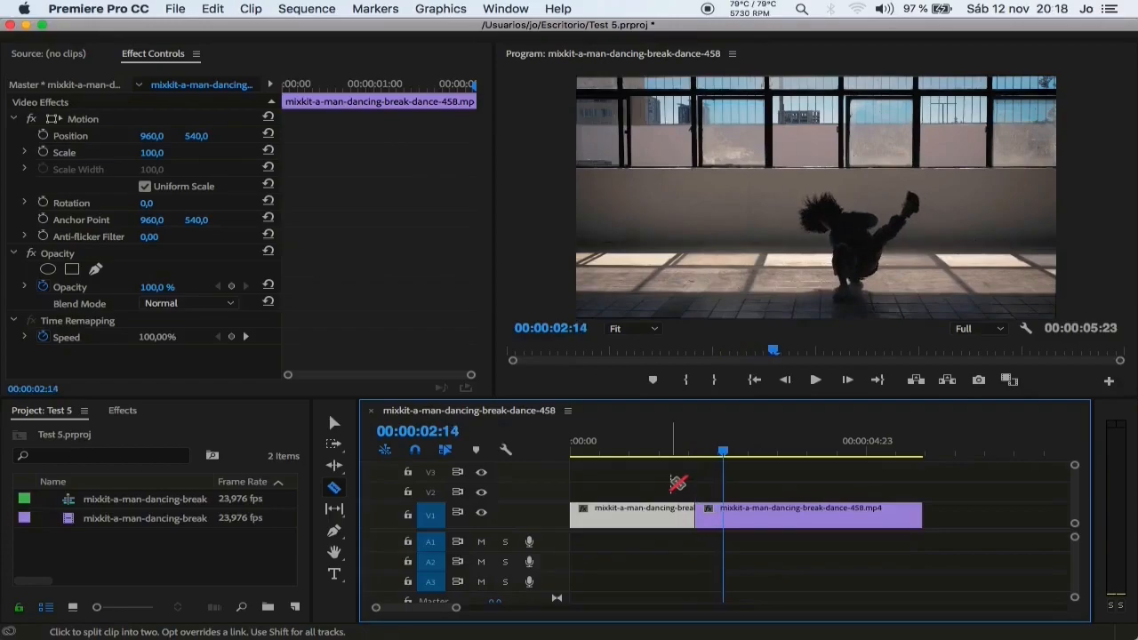
{"action": "left_click", "coordinate": [724, 514]}
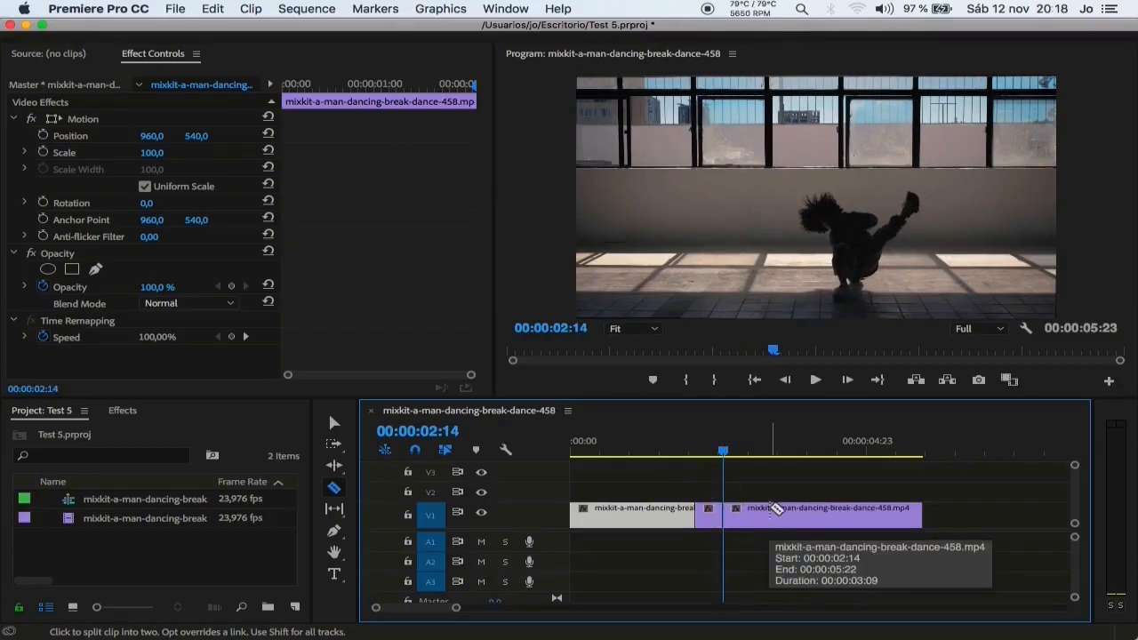
Move the long section after 00:00:02:14 about four seconds later on V1 to leave a gap behind the short segment.
{"action": "left_click", "coordinate": [333, 422]}
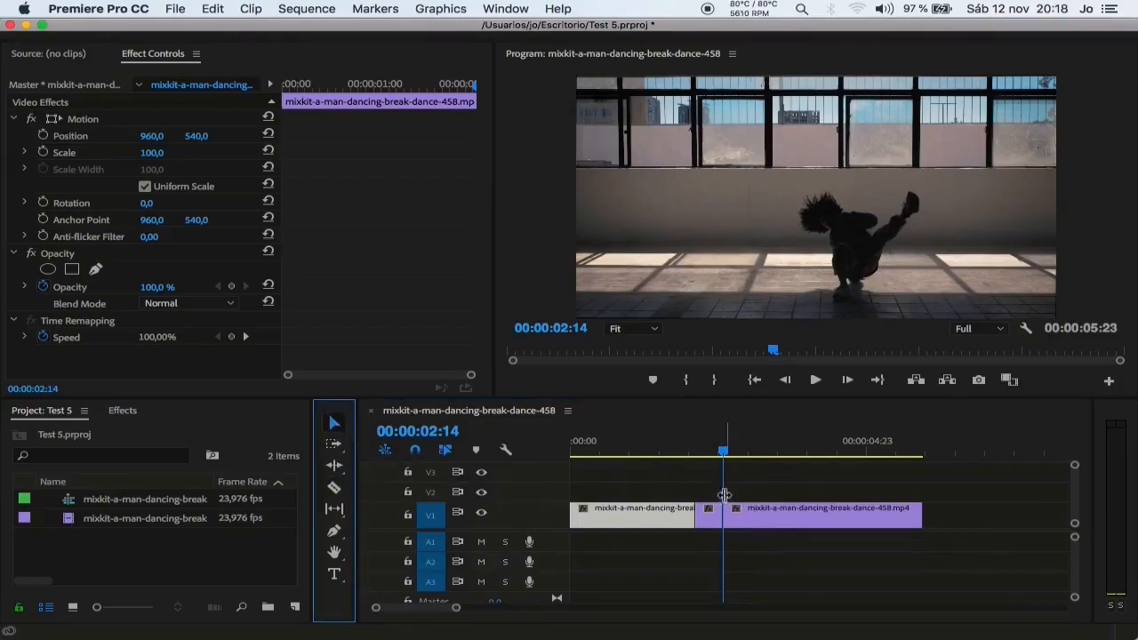
{"action": "left_click", "coordinate": [761, 517]}
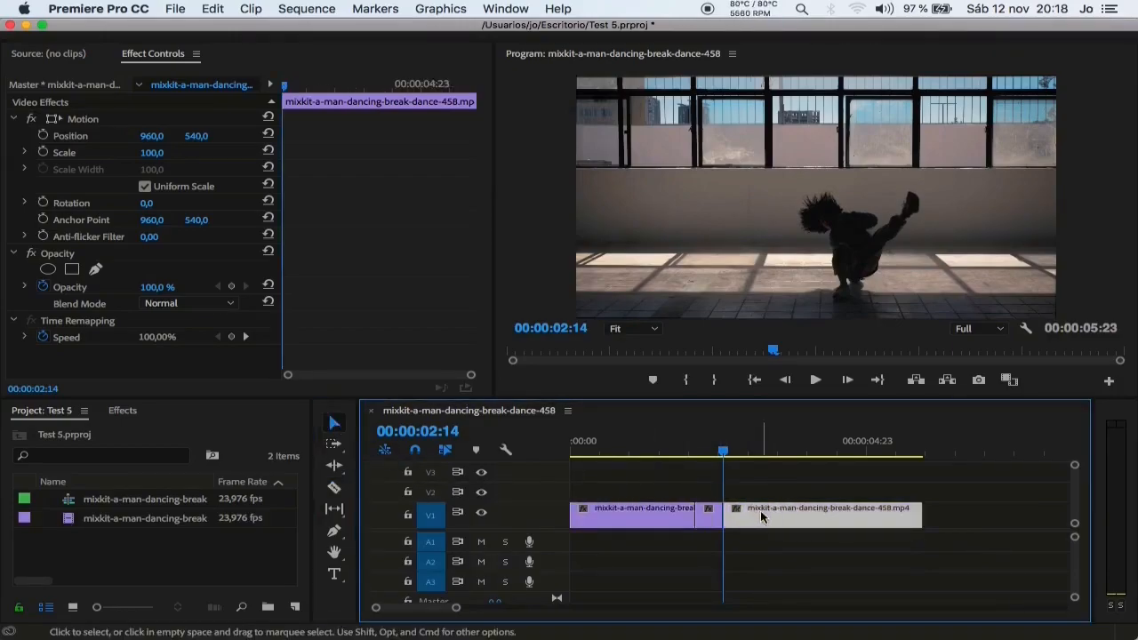
{"action": "left_click_drag", "start_coordinate": [740, 519], "coordinate": [977, 519]}
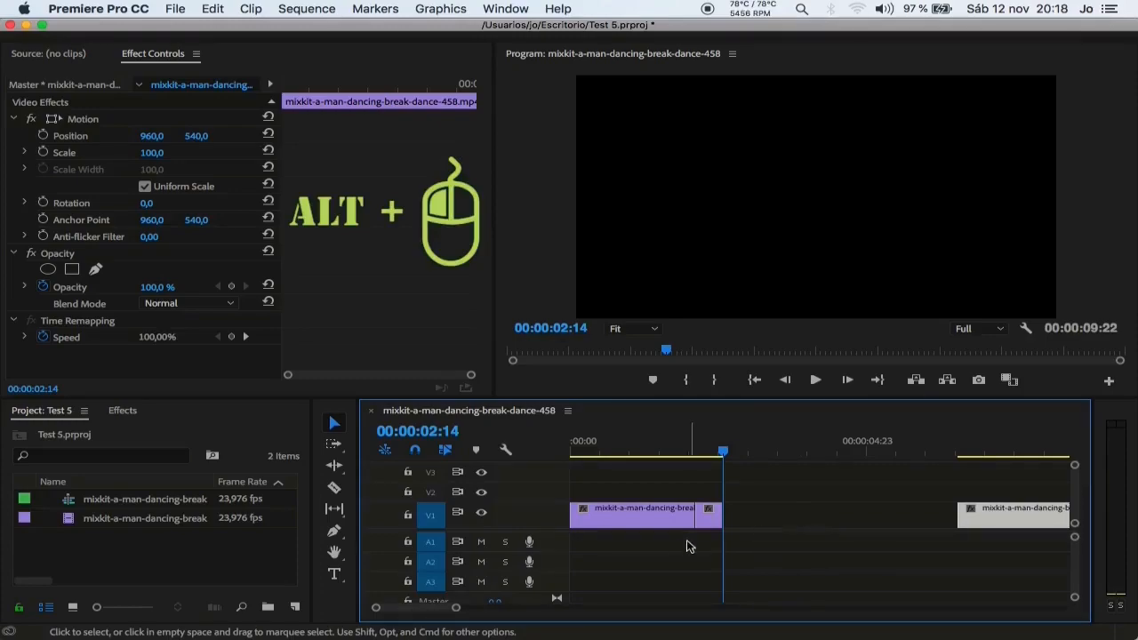
Place four consecutive copies of the short segment after the original and butt the long final section against the last copy.
{"action": "left_click", "coordinate": [709, 514]}
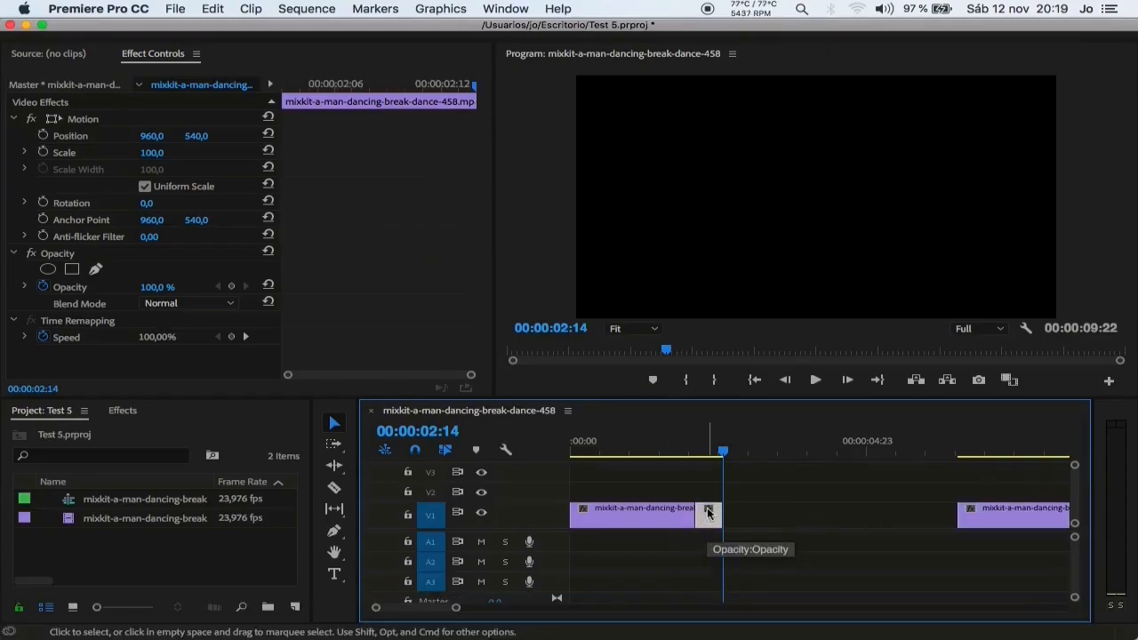
{"action": "left_click_drag", "start_coordinate": [709, 514], "coordinate": [757, 518]}
{"action": "left_click", "coordinate": [759, 518]}
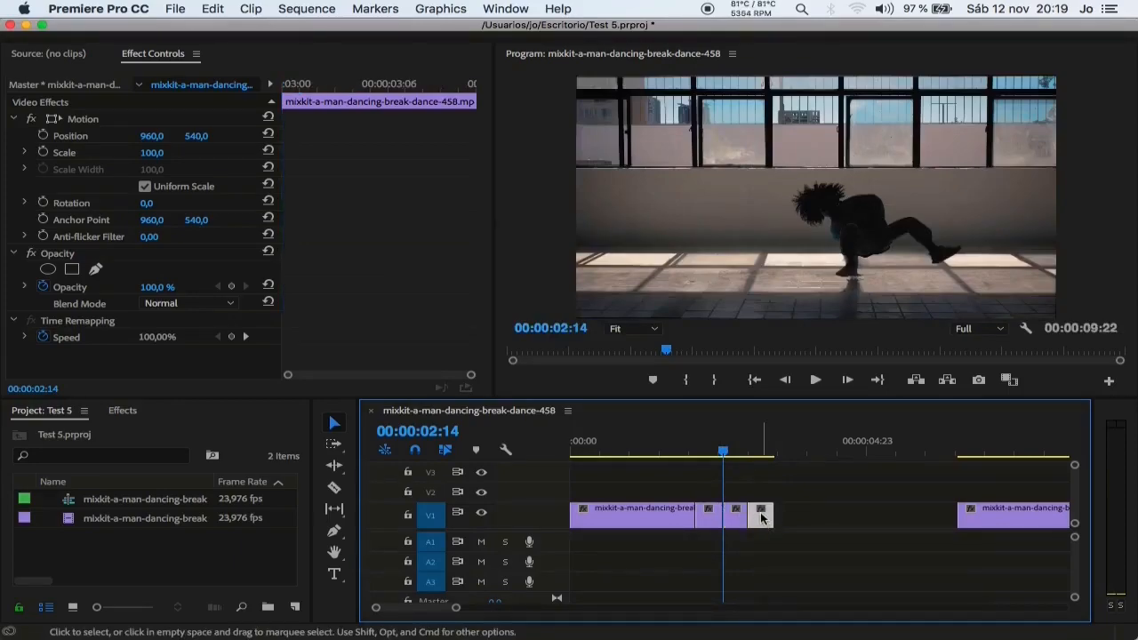
{"action": "left_click_drag", "start_coordinate": [761, 518], "coordinate": [789, 518]}
{"action": "left_click", "coordinate": [791, 517]}
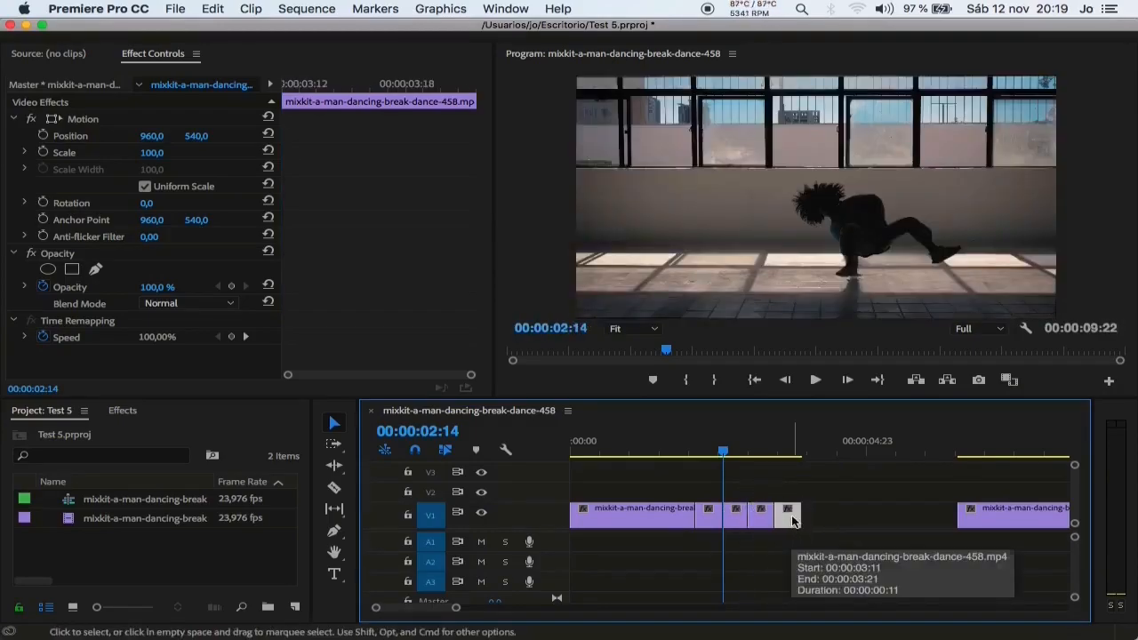
{"action": "left_click_drag", "start_coordinate": [792, 520], "coordinate": [833, 522]}
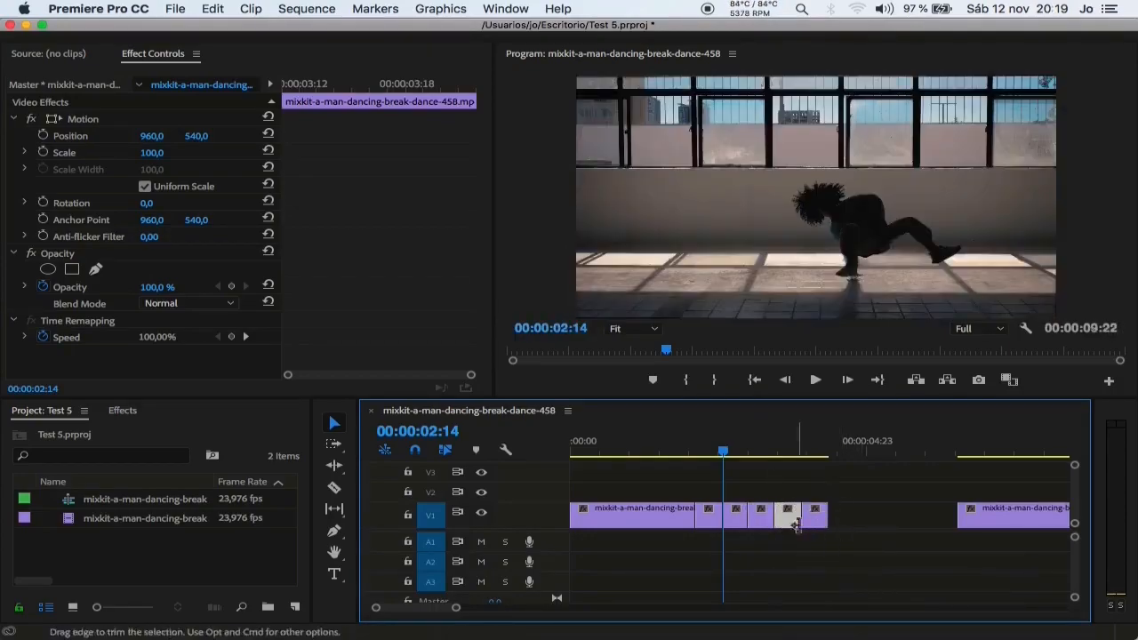
{"action": "left_click", "coordinate": [975, 516]}
{"action": "left_click_drag", "start_coordinate": [976, 516], "coordinate": [863, 529]}
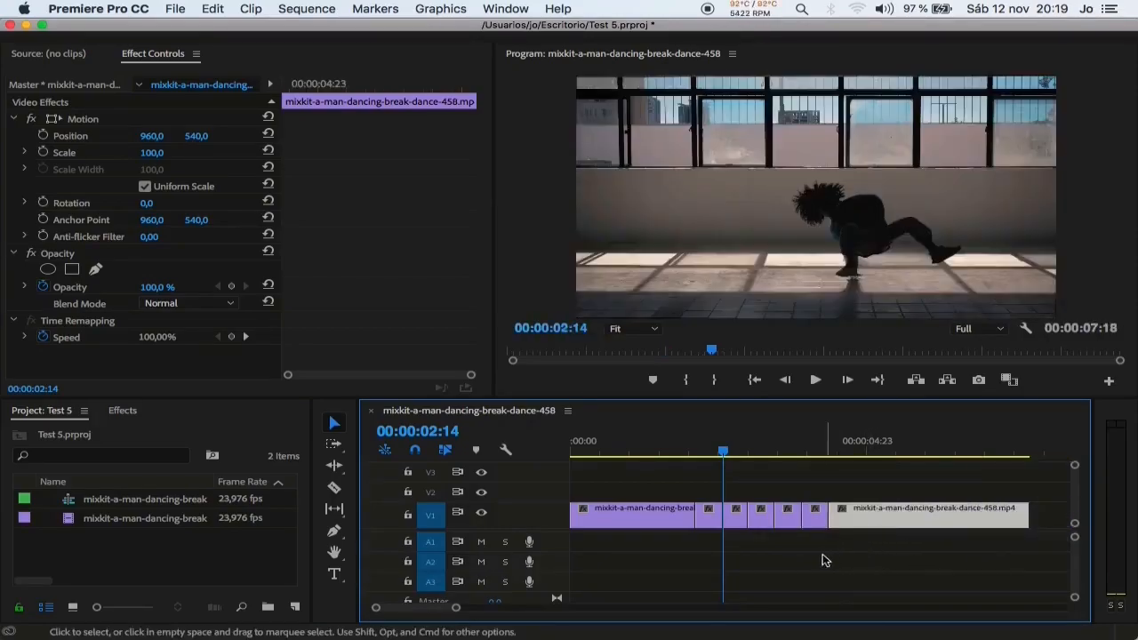
Turn on Reverse Speed for the first copy of the short segment, starting at 00:00:02:14.
{"action": "left_click", "coordinate": [738, 516]}
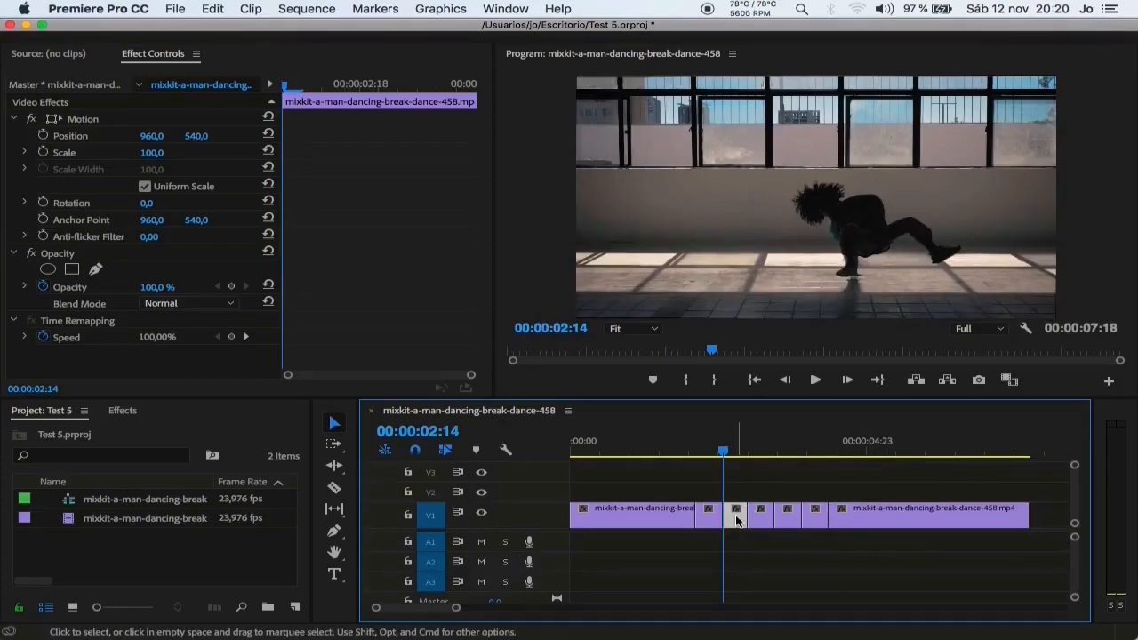
{"action": "right_click", "coordinate": [736, 522]}
{"action": "mouse_move", "coordinate": [776, 622]}
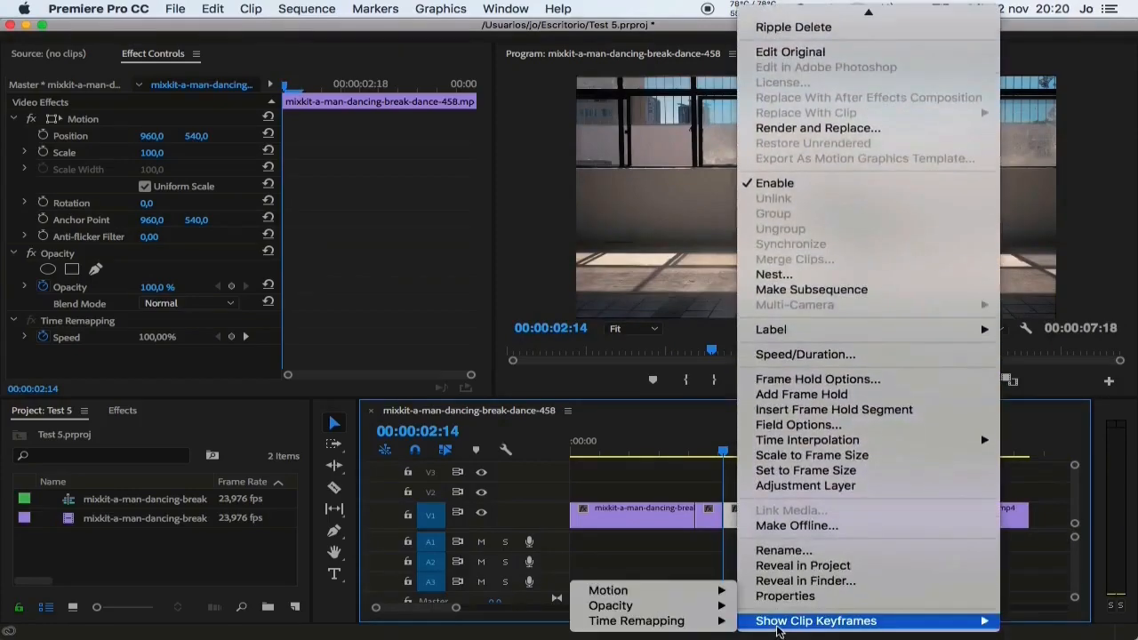
{"action": "left_click", "coordinate": [795, 355]}
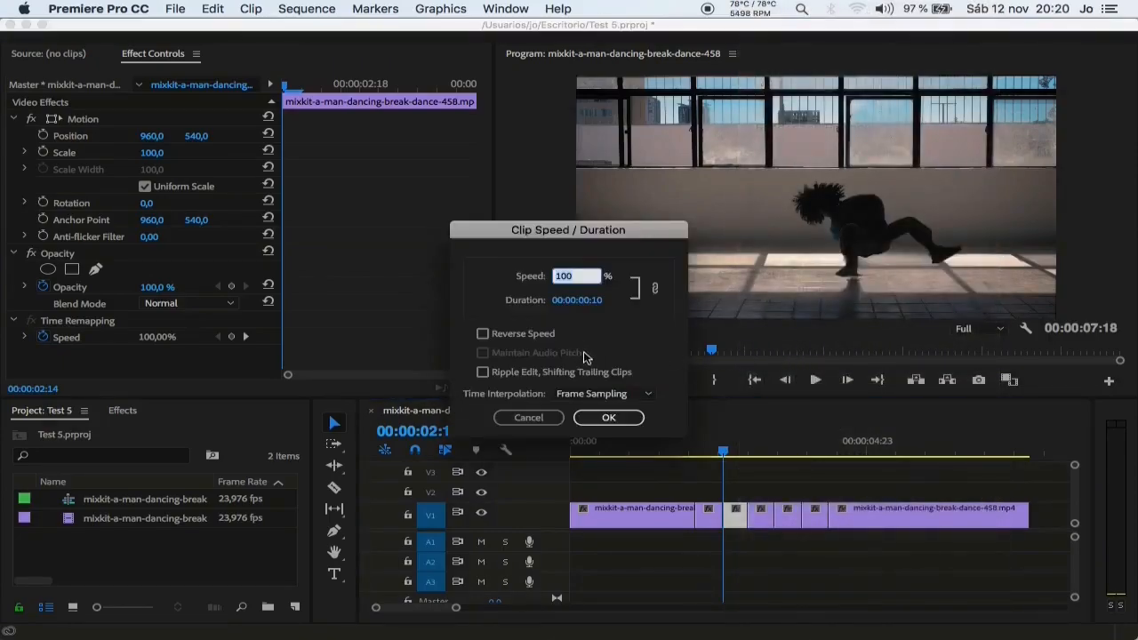
{"action": "left_click", "coordinate": [485, 335]}
{"action": "left_click", "coordinate": [608, 417]}
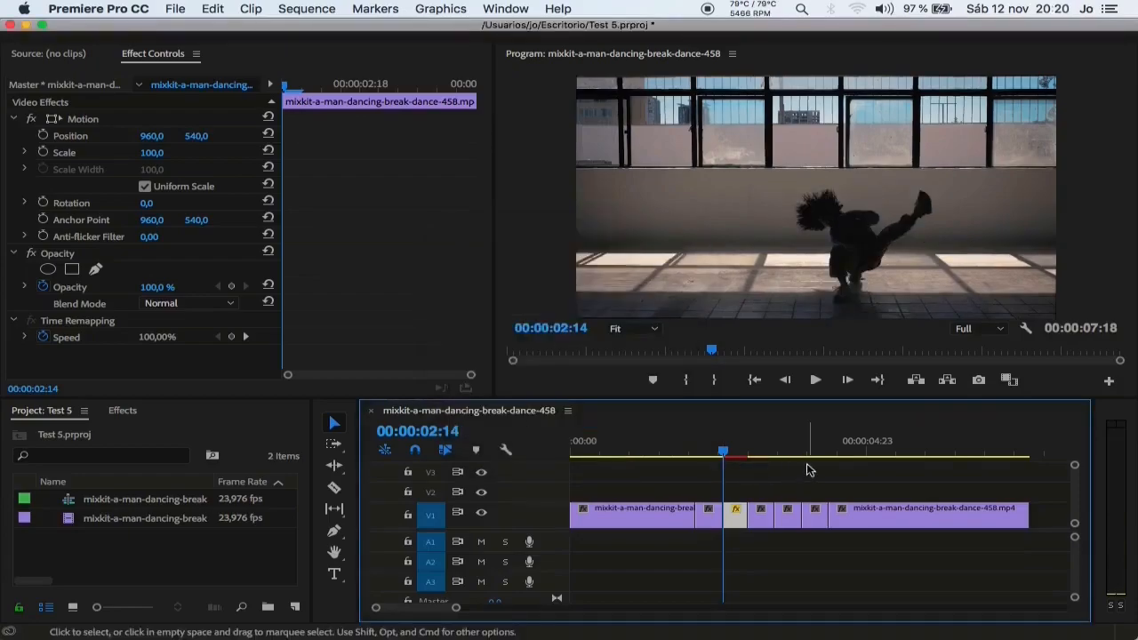
Turn on Reverse Speed for the third copy of the short segment and play back the repeated section.
{"action": "left_click", "coordinate": [789, 513]}
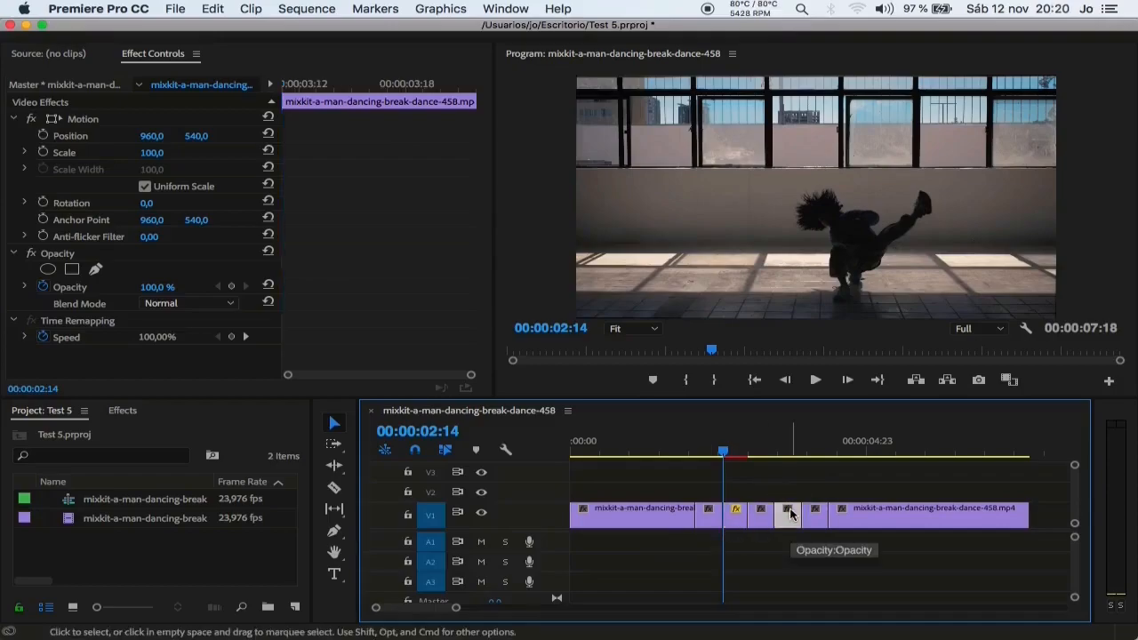
{"action": "right_click", "coordinate": [789, 513]}
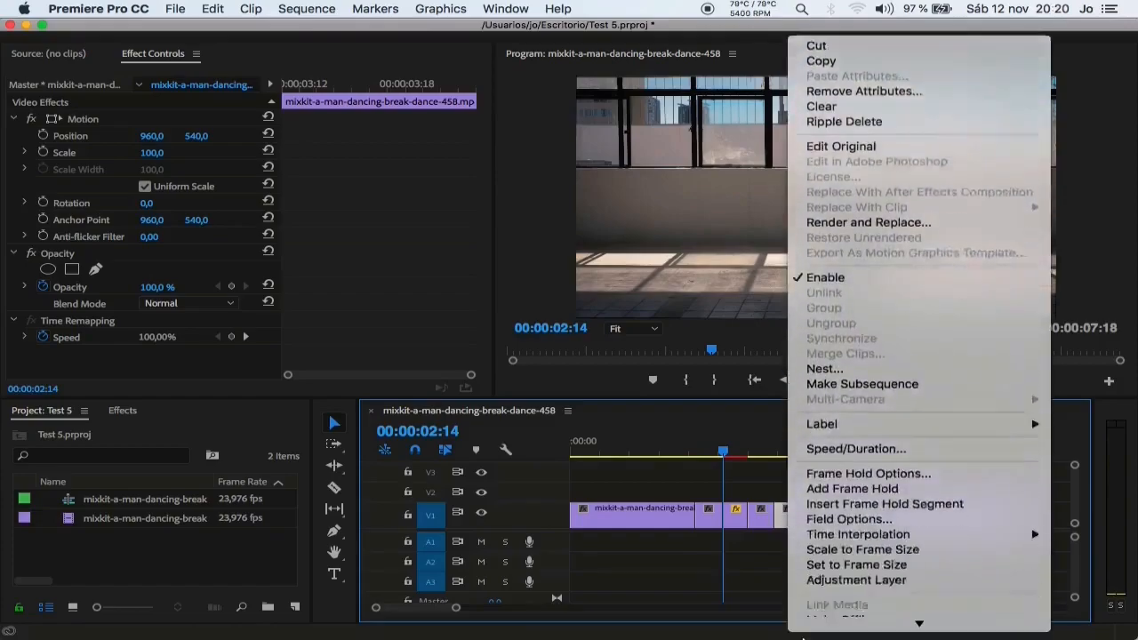
{"action": "left_click", "coordinate": [823, 351]}
{"action": "left_click", "coordinate": [481, 333]}
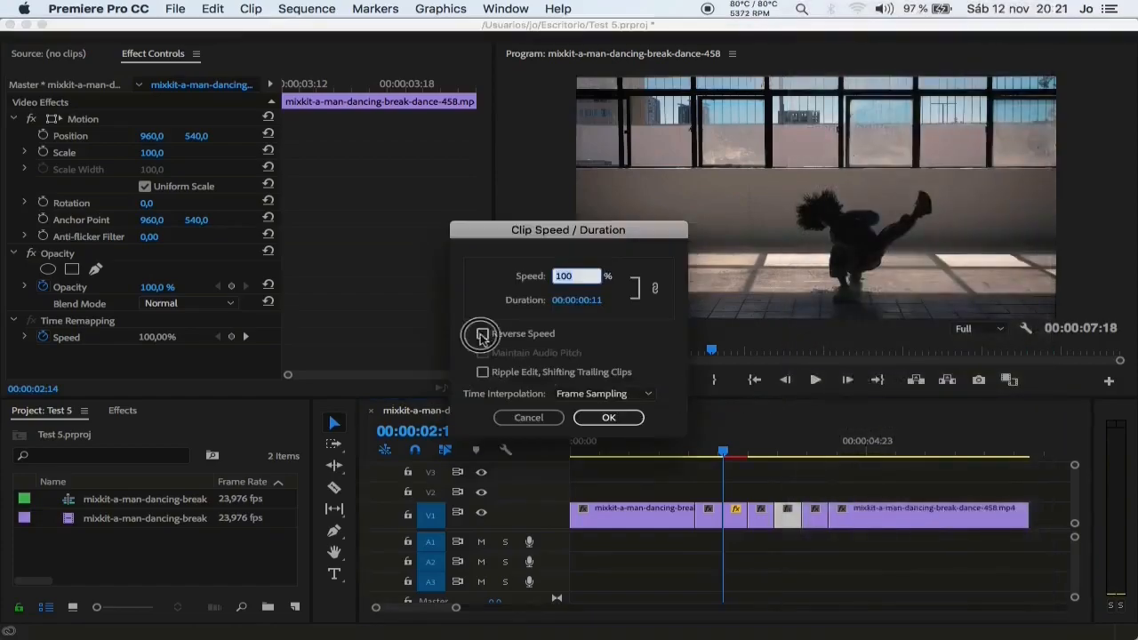
{"action": "left_click", "coordinate": [610, 418]}
{"action": "left_click_drag", "start_coordinate": [723, 452], "coordinate": [648, 454]}
{"action": "key", "text": "space"}
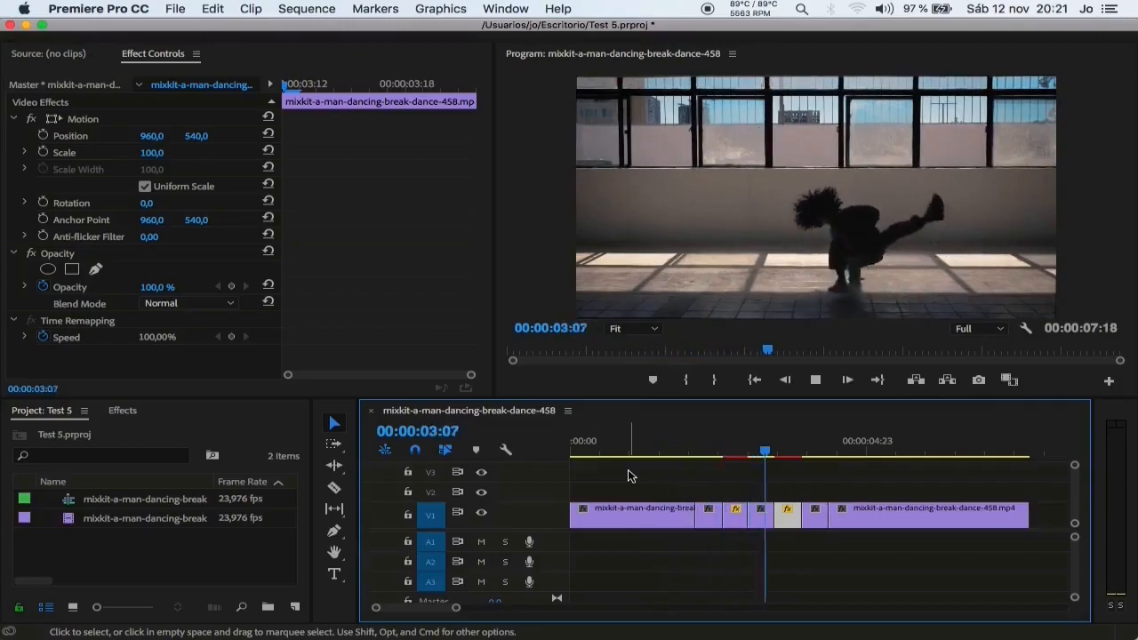
{"action": "key", "text": "space"}
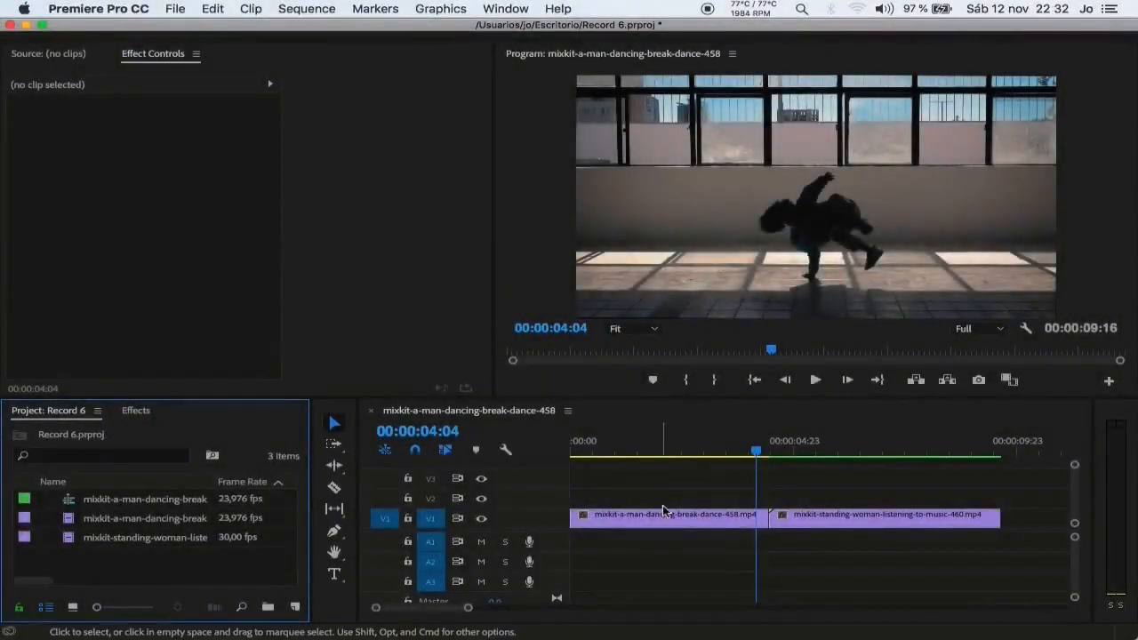
Export the first frame of the standing-woman clip at 00:00:04:11 as a PNG still and import it into the project.
{"action": "left_click", "coordinate": [759, 454]}
{"action": "mouse_move", "coordinate": [758, 454]}
{"action": "left_mouse_down"}
{"action": "mouse_move", "coordinate": [739, 452]}
{"action": "mouse_move", "coordinate": [772, 458]}
{"action": "left_mouse_up"}
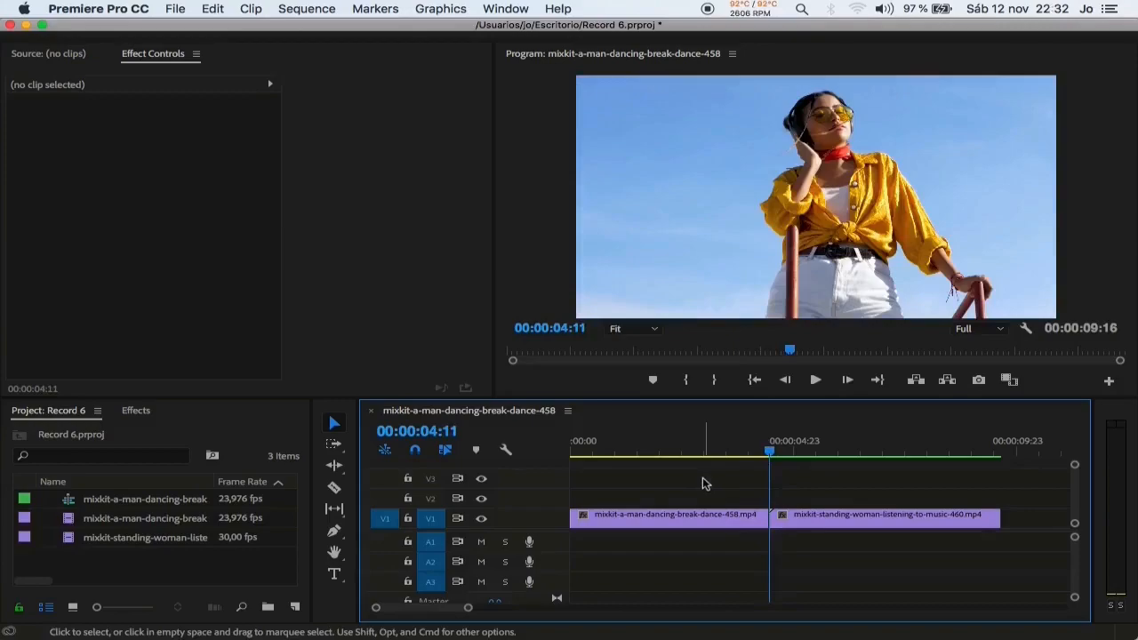
{"action": "left_click", "coordinate": [978, 380]}
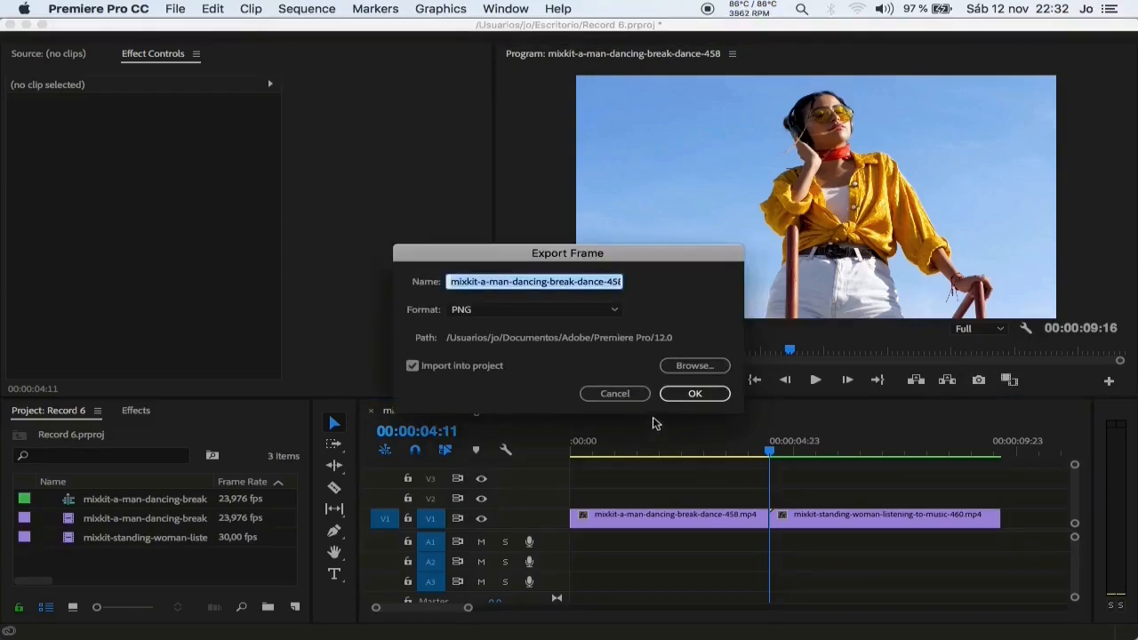
{"action": "left_click", "coordinate": [677, 394]}
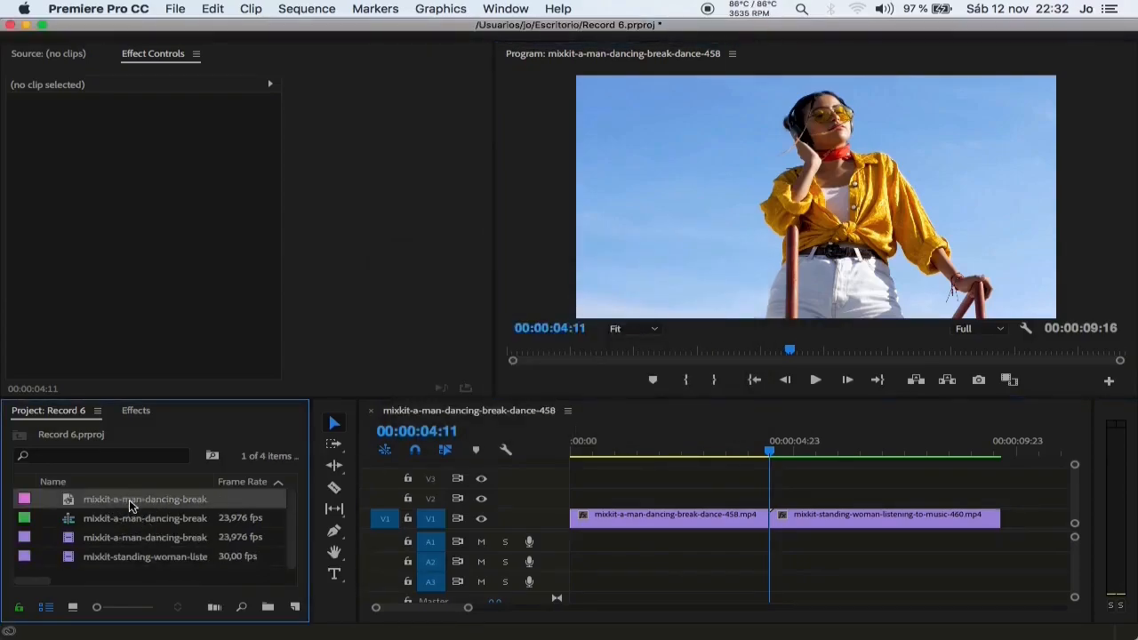
Place the exported still on V2 and trim it to about half a second, ending at the cut between the two clips.
{"action": "left_click", "coordinate": [123, 501]}
{"action": "left_click_drag", "start_coordinate": [123, 501], "coordinate": [667, 498]}
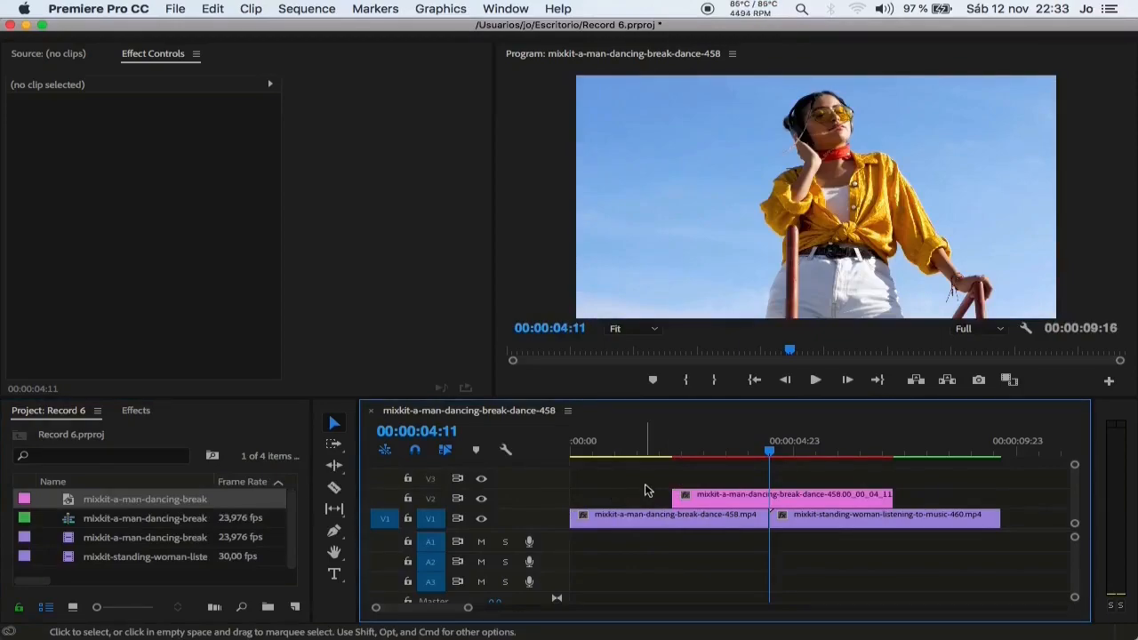
{"action": "left_click_drag", "start_coordinate": [674, 498], "coordinate": [756, 500]}
Start a free-draw opacity mask on the still at 00:00:04:00 and maximize the program monitor.
{"action": "left_click_drag", "start_coordinate": [768, 454], "coordinate": [750, 456]}
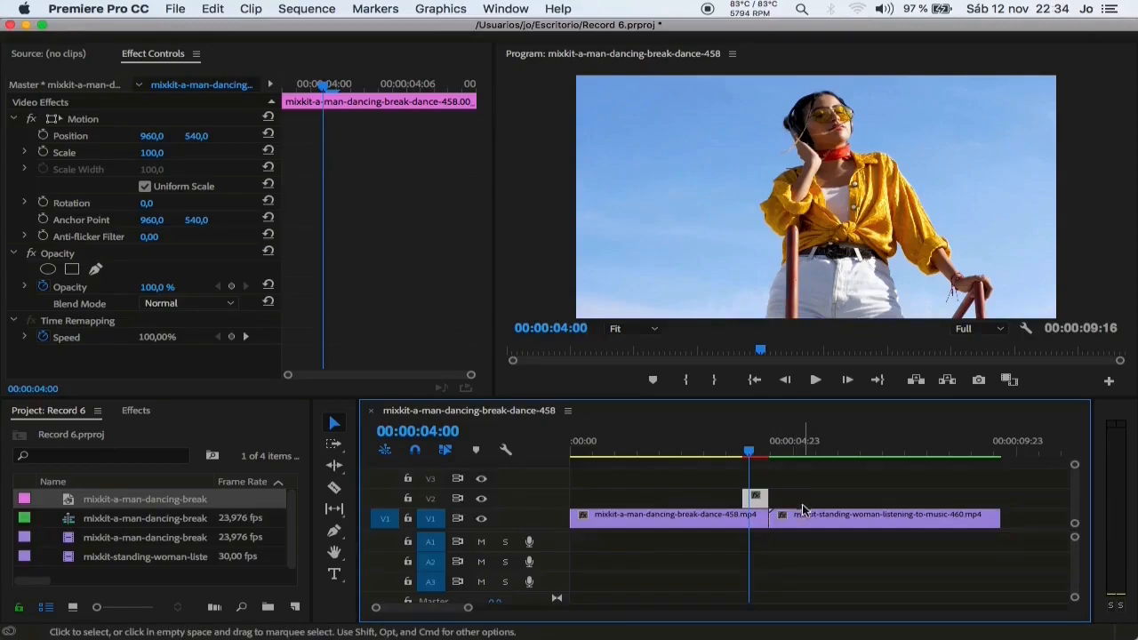
{"action": "left_click", "coordinate": [201, 272]}
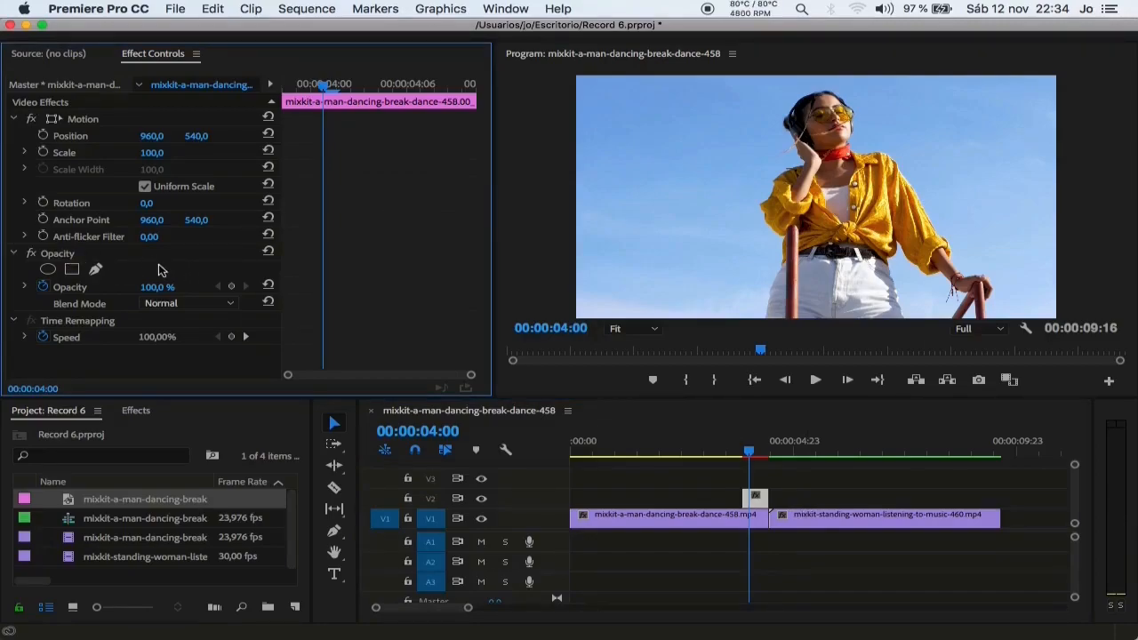
{"action": "left_click", "coordinate": [97, 270]}
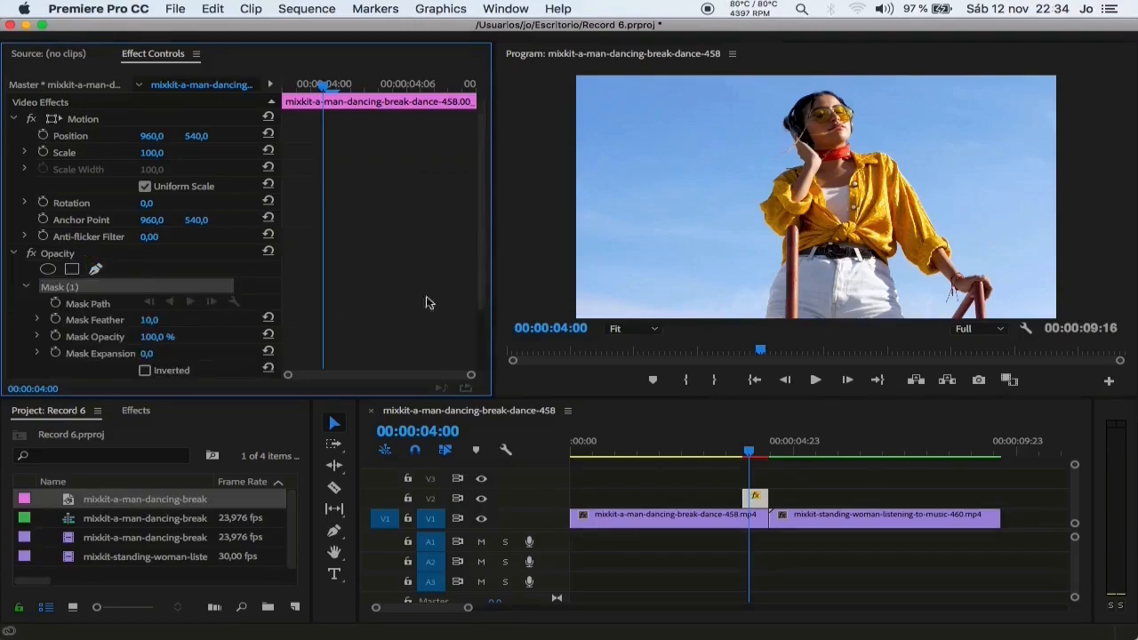
{"action": "left_click", "coordinate": [537, 217]}
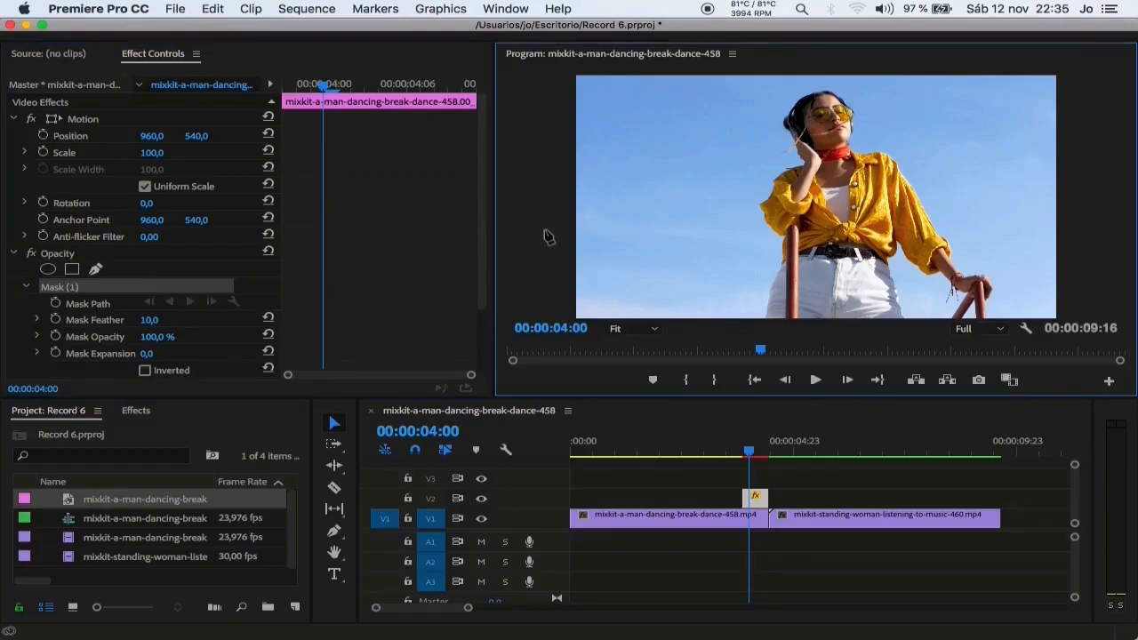
{"action": "left_click", "coordinate": [507, 9]}
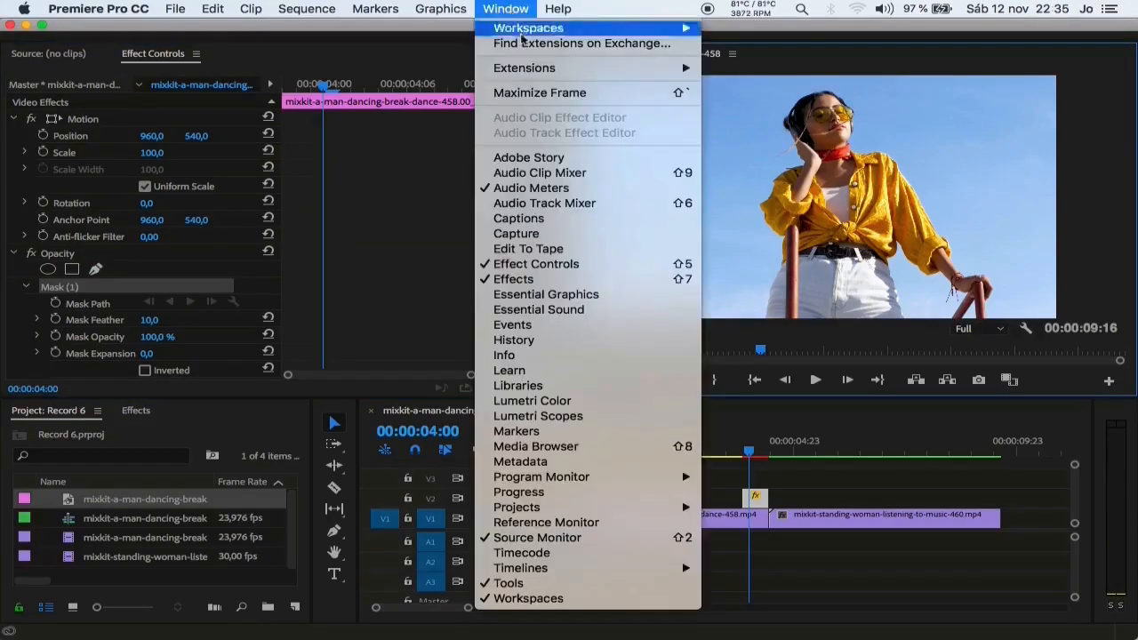
{"action": "left_click", "coordinate": [533, 92]}
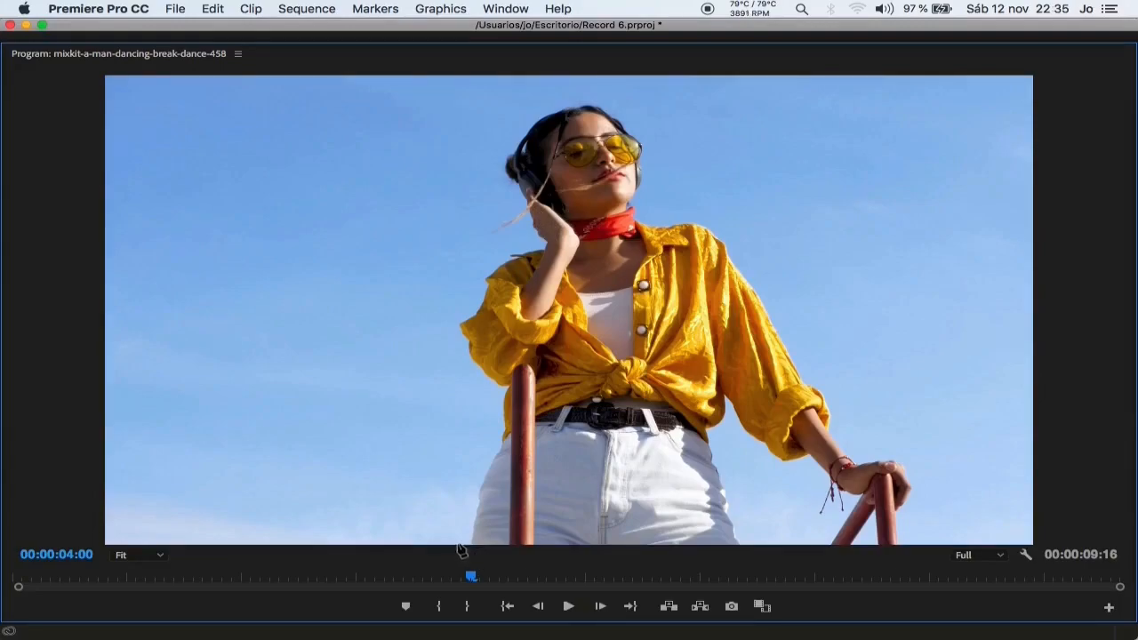
Draw a closed mask loosely around the woman, from beside her hip over her head and along her outstretched arm.
{"action": "left_click", "coordinate": [464, 477]}
{"action": "left_click", "coordinate": [476, 430]}
{"action": "left_click", "coordinate": [464, 375]}
{"action": "left_click", "coordinate": [441, 319]}
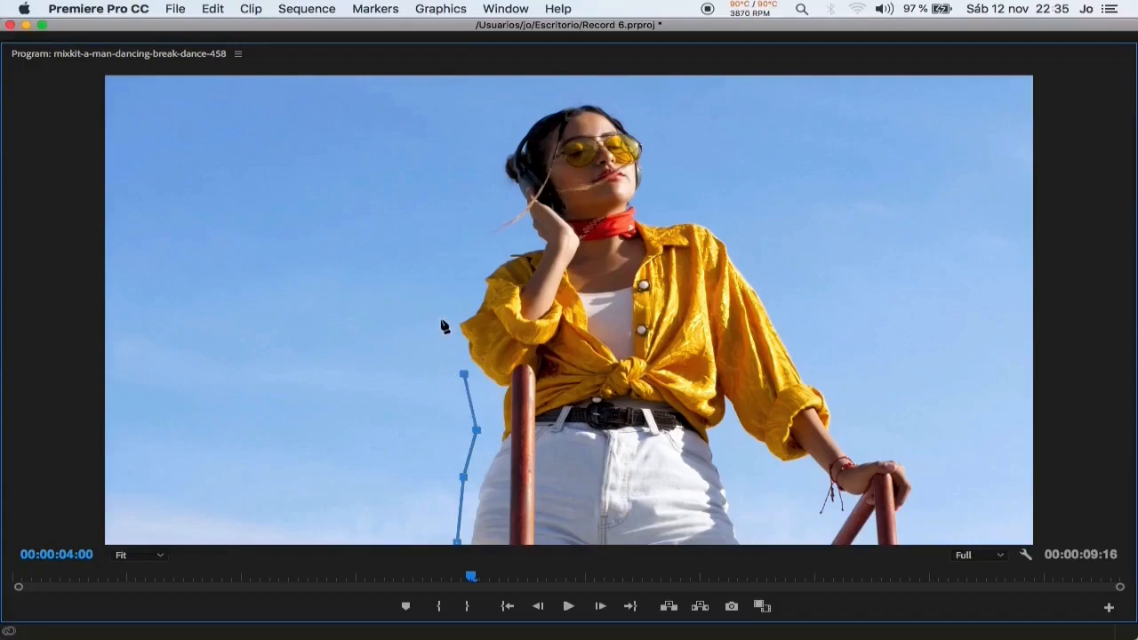
{"action": "left_click", "coordinate": [462, 269]}
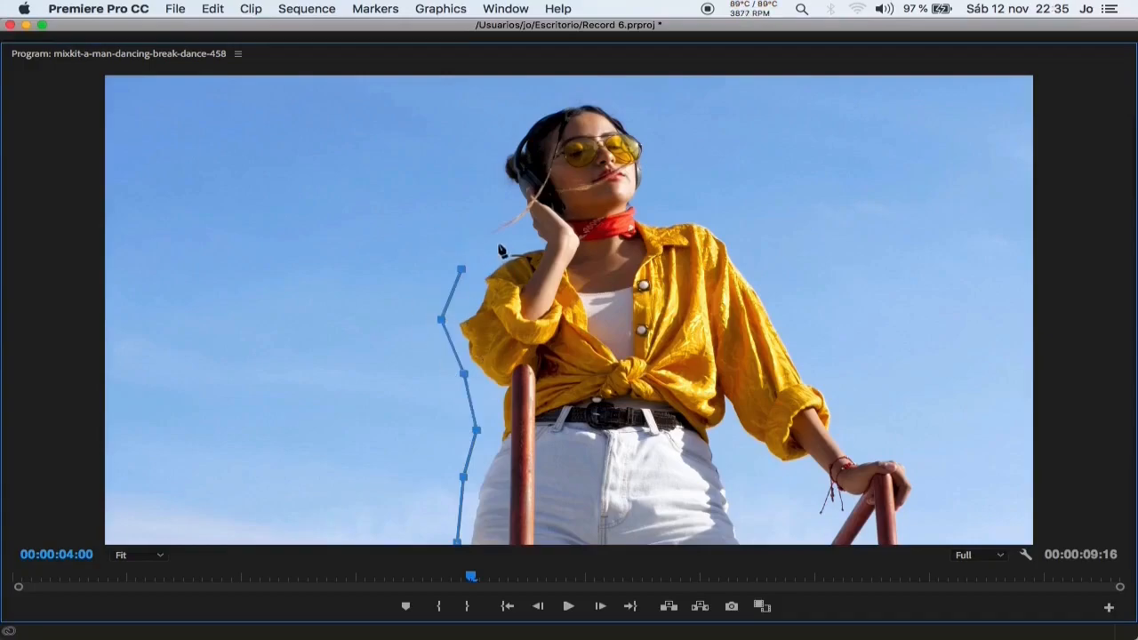
{"action": "left_click", "coordinate": [499, 238]}
{"action": "left_click", "coordinate": [492, 190]}
{"action": "left_click", "coordinate": [497, 124]}
{"action": "left_click", "coordinate": [539, 96]}
{"action": "left_click", "coordinate": [609, 92]}
{"action": "left_click", "coordinate": [653, 125]}
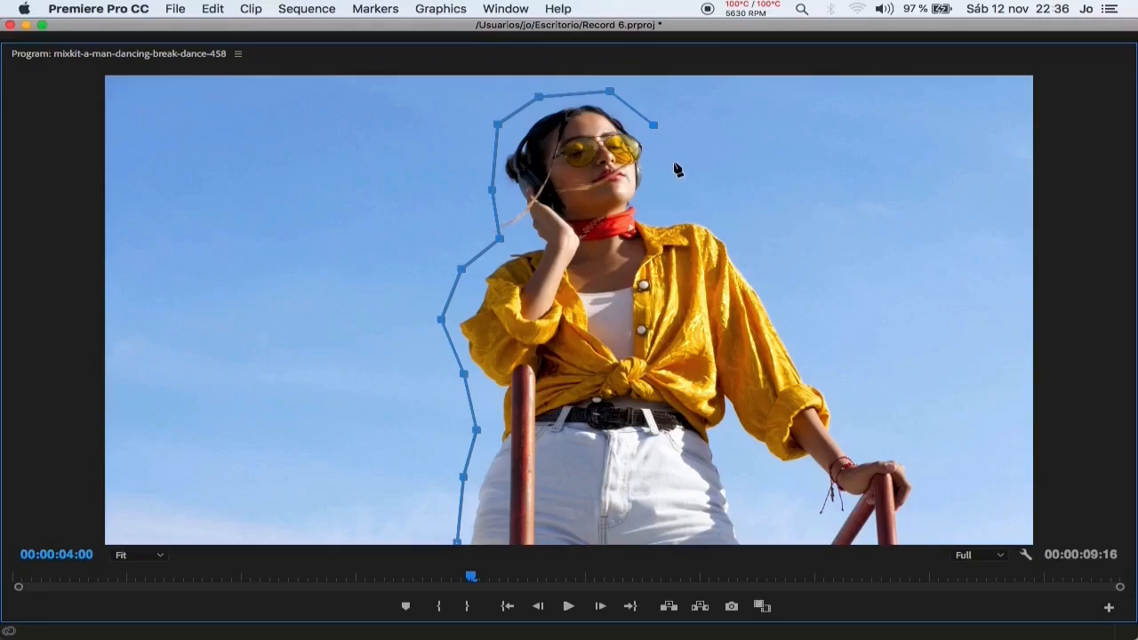
{"action": "left_click", "coordinate": [672, 200]}
{"action": "left_click", "coordinate": [737, 234]}
{"action": "left_click", "coordinate": [767, 265]}
{"action": "left_click", "coordinate": [794, 303]}
{"action": "left_click", "coordinate": [818, 346]}
{"action": "left_click", "coordinate": [836, 372]}
{"action": "left_click", "coordinate": [863, 418]}
{"action": "left_click", "coordinate": [915, 456]}
{"action": "left_click", "coordinate": [930, 496]}
{"action": "left_click", "coordinate": [918, 524]}
{"action": "left_click", "coordinate": [860, 518]}
{"action": "left_click", "coordinate": [823, 498]}
{"action": "left_click", "coordinate": [789, 476]}
{"action": "left_click", "coordinate": [750, 450]}
{"action": "left_click", "coordinate": [735, 460]}
{"action": "left_click", "coordinate": [763, 538]}
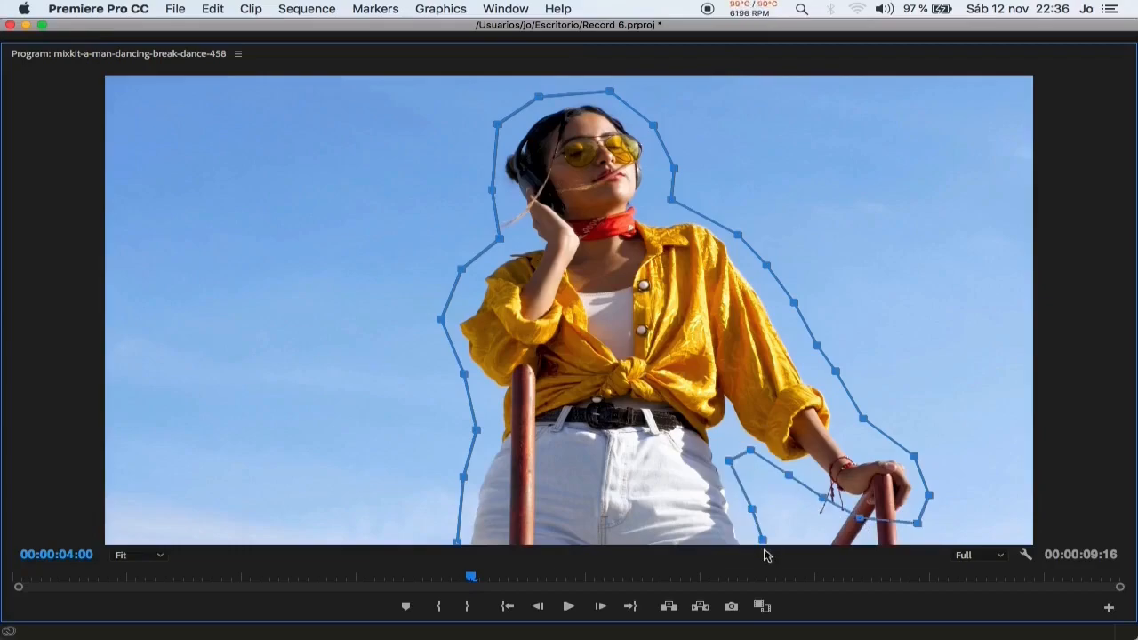
{"action": "left_click", "coordinate": [457, 540]}
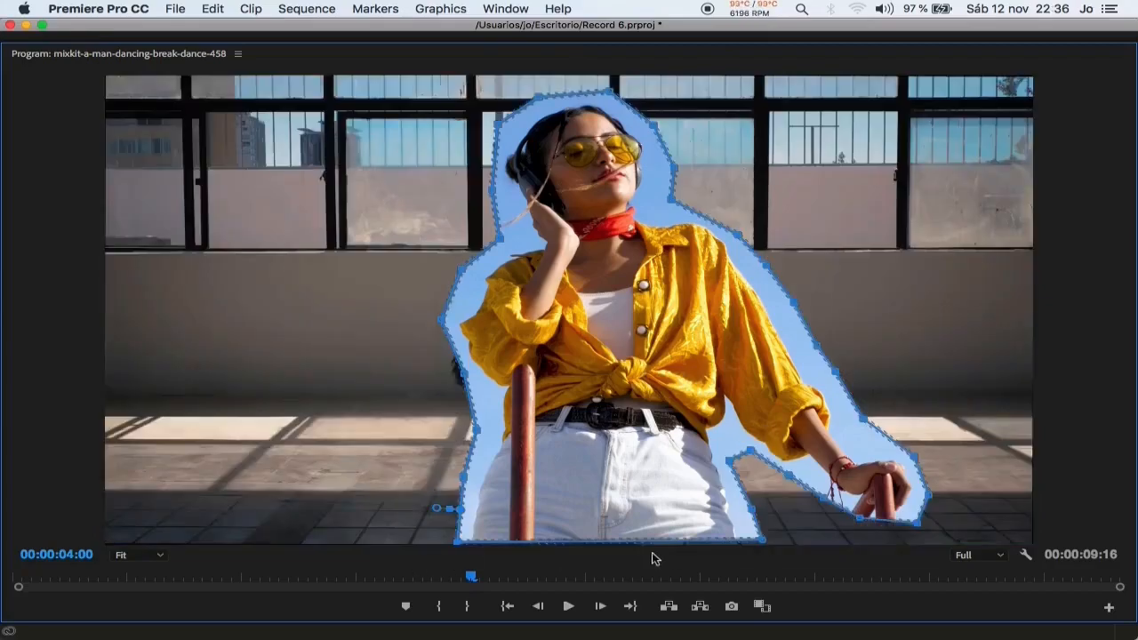
Move the mask's two bottom corner points down to the frame's lower edge and restore the monitor's normal size.
{"action": "left_click", "coordinate": [763, 542]}
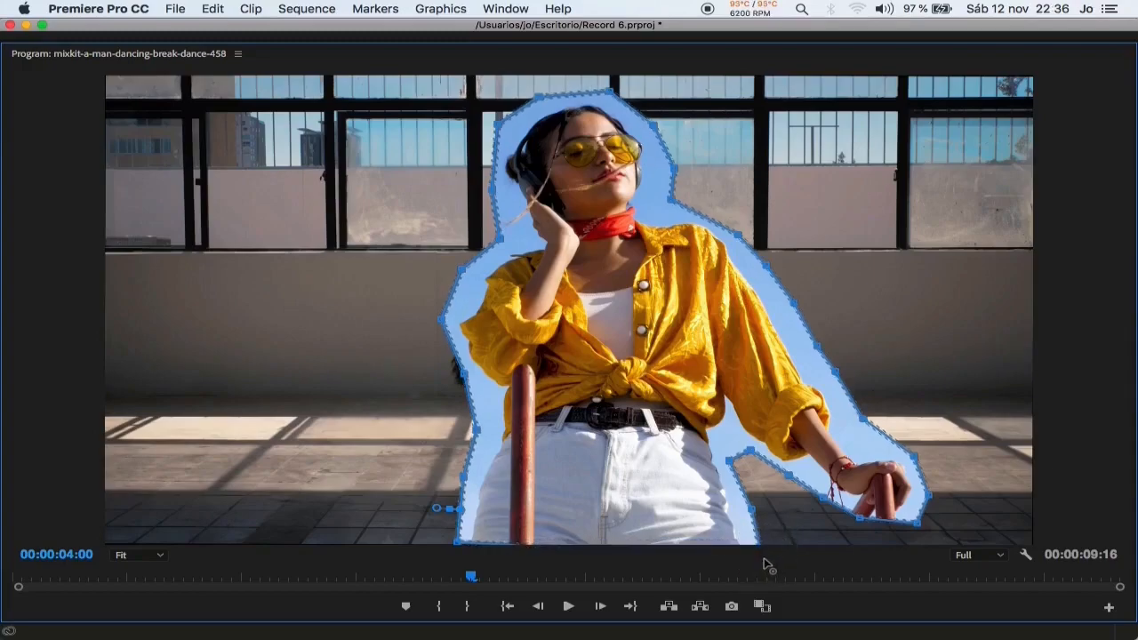
{"action": "left_click", "coordinate": [458, 544]}
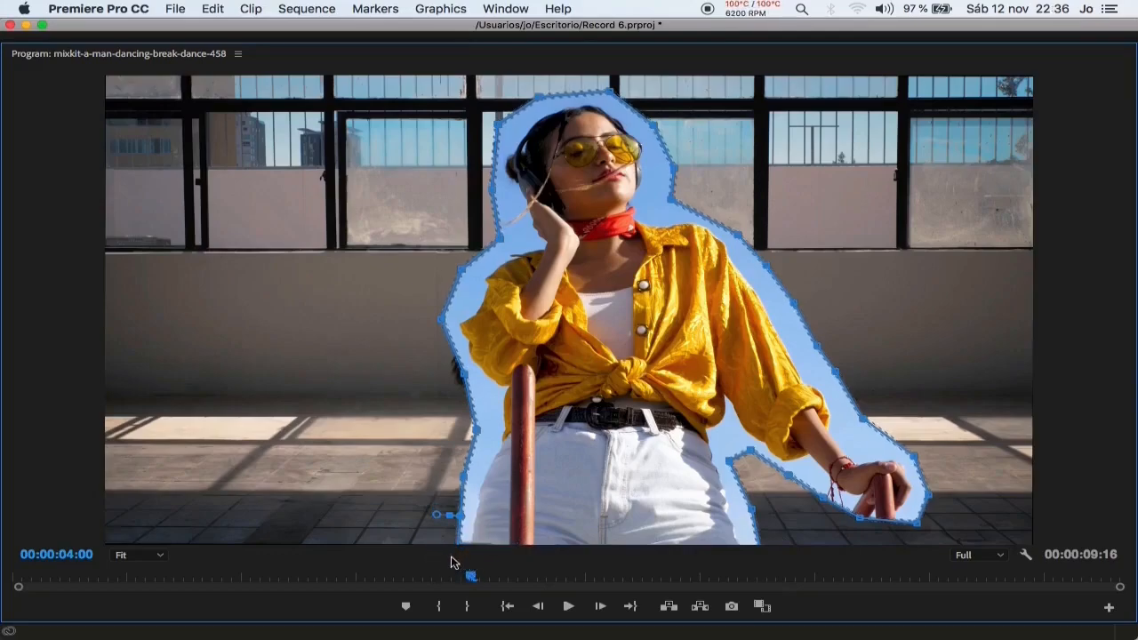
{"action": "left_click", "coordinate": [495, 9]}
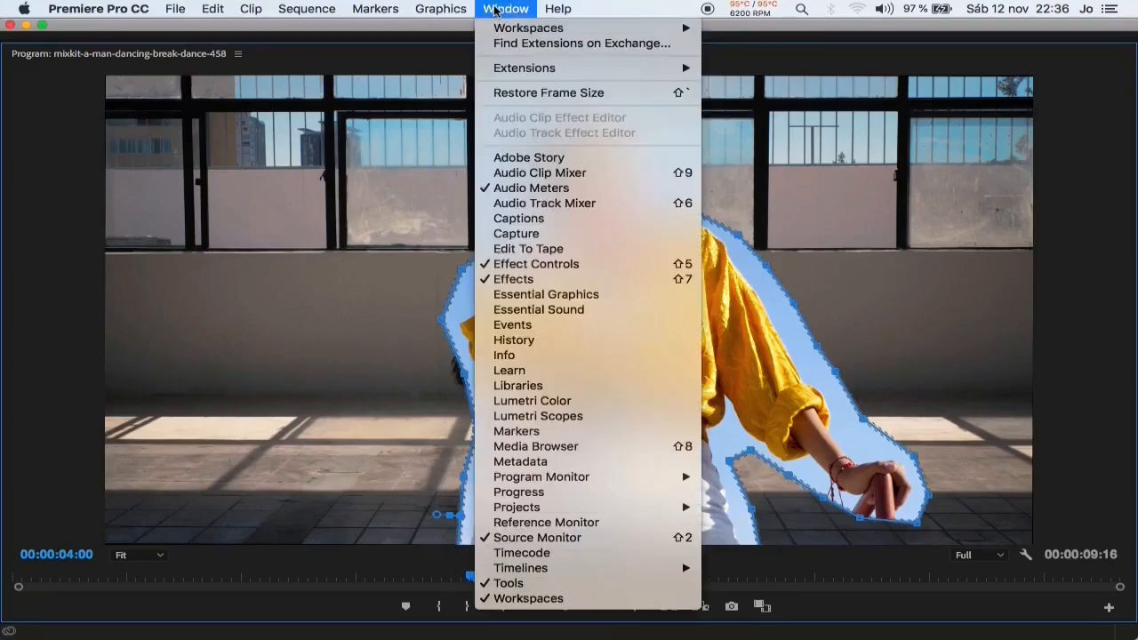
{"action": "left_click", "coordinate": [538, 94]}
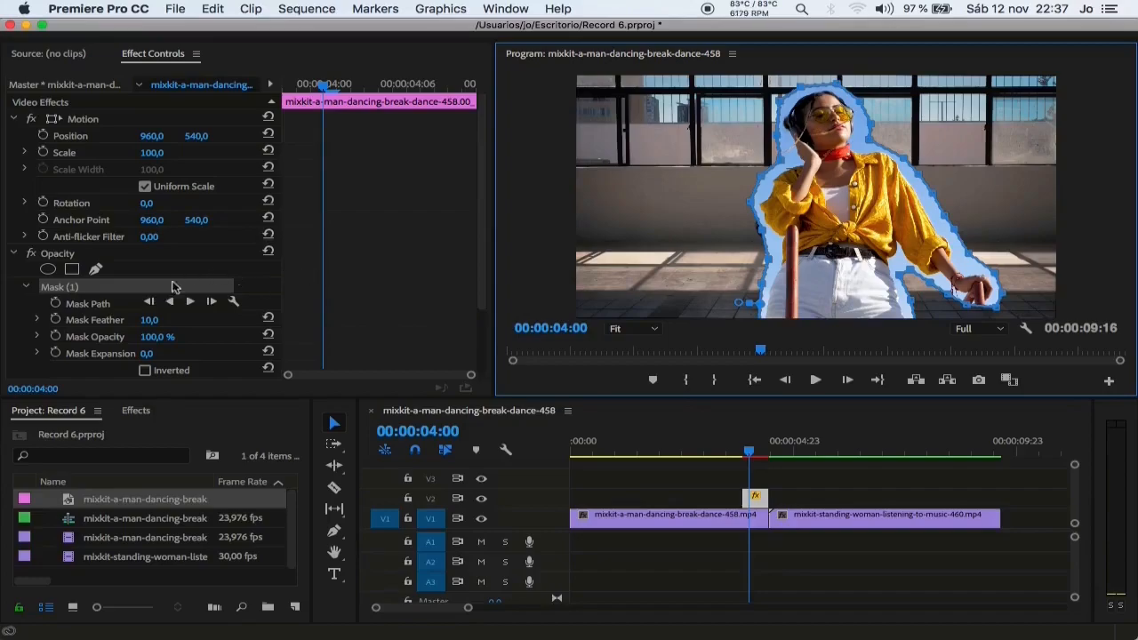
Set the mask's feather to 105 and its expansion to -25.
{"action": "left_click", "coordinate": [151, 320]}
{"action": "type", "text": "105"}
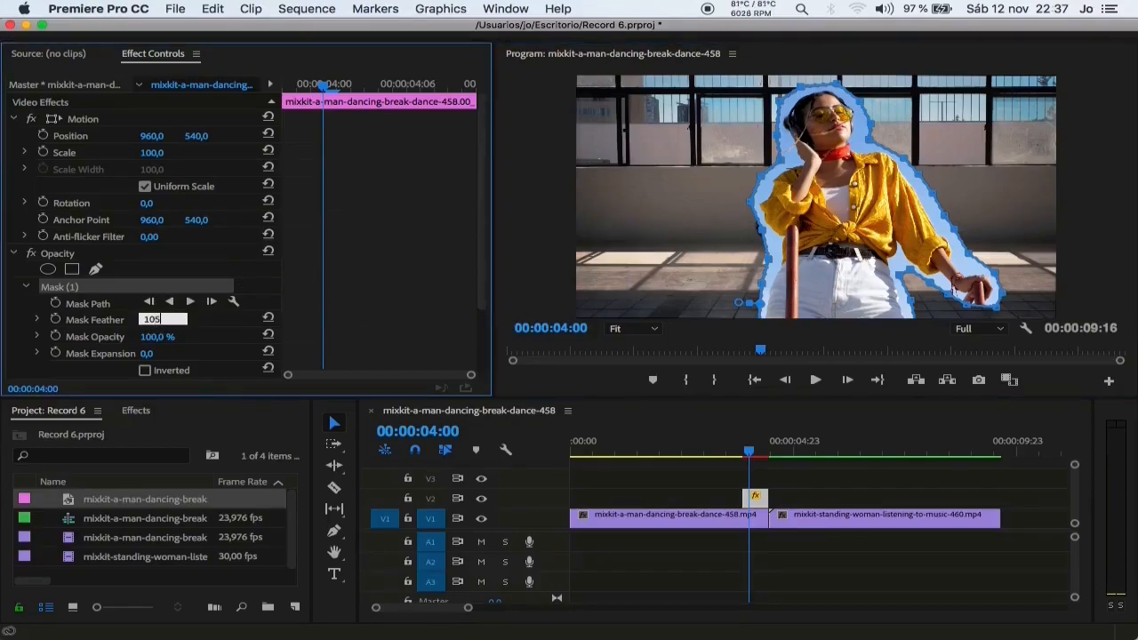
{"action": "type", "text": ",0"}
{"action": "key", "text": "Return"}
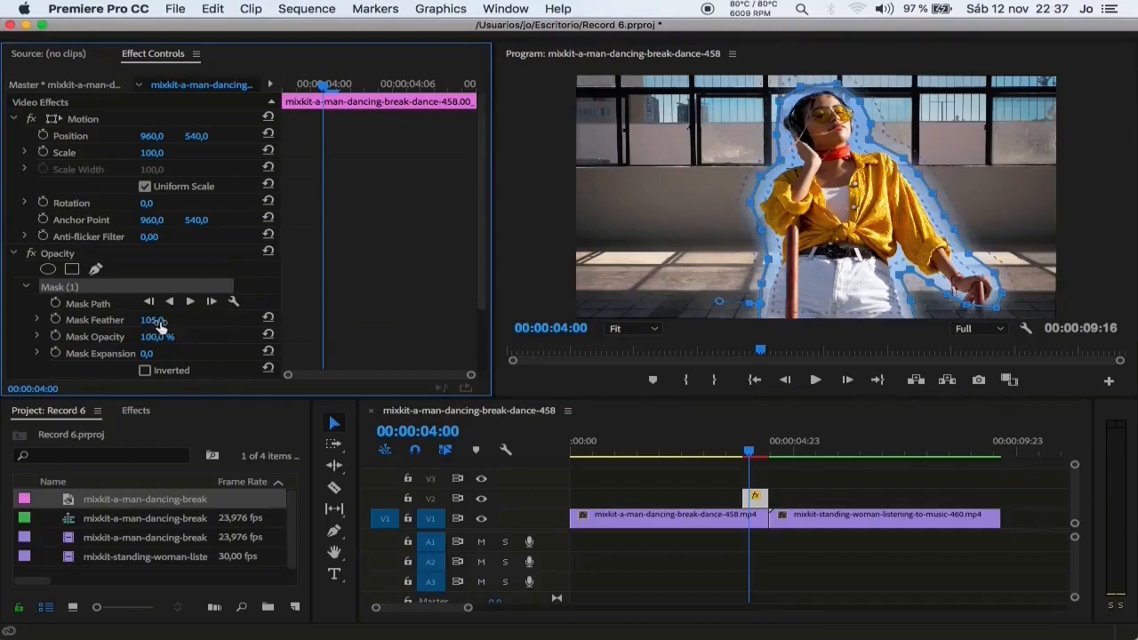
{"action": "left_click", "coordinate": [149, 354]}
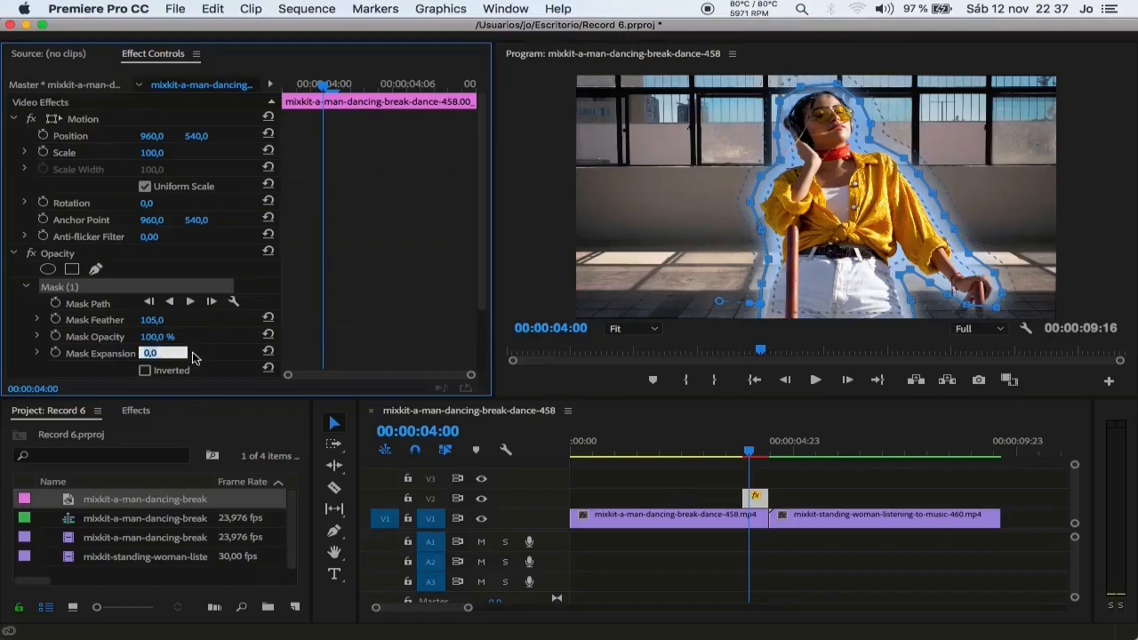
{"action": "type", "text": "-25"}
{"action": "key", "text": "Return"}
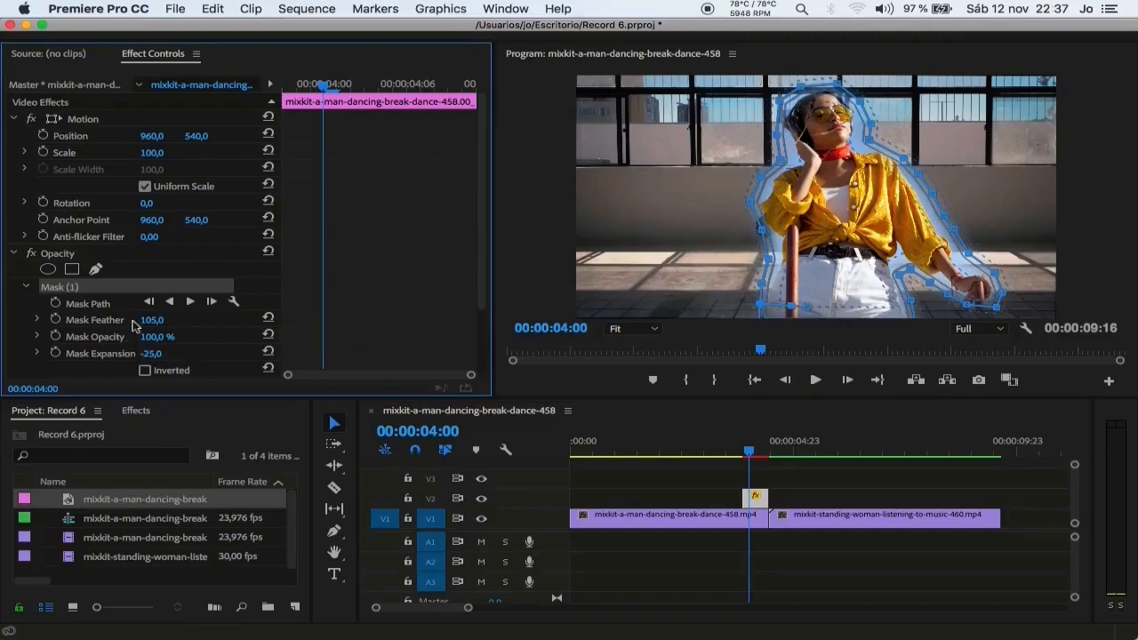
Set the masked still's horizontal position to 1350.
{"action": "left_click", "coordinate": [155, 134]}
{"action": "type", "text": "1"}
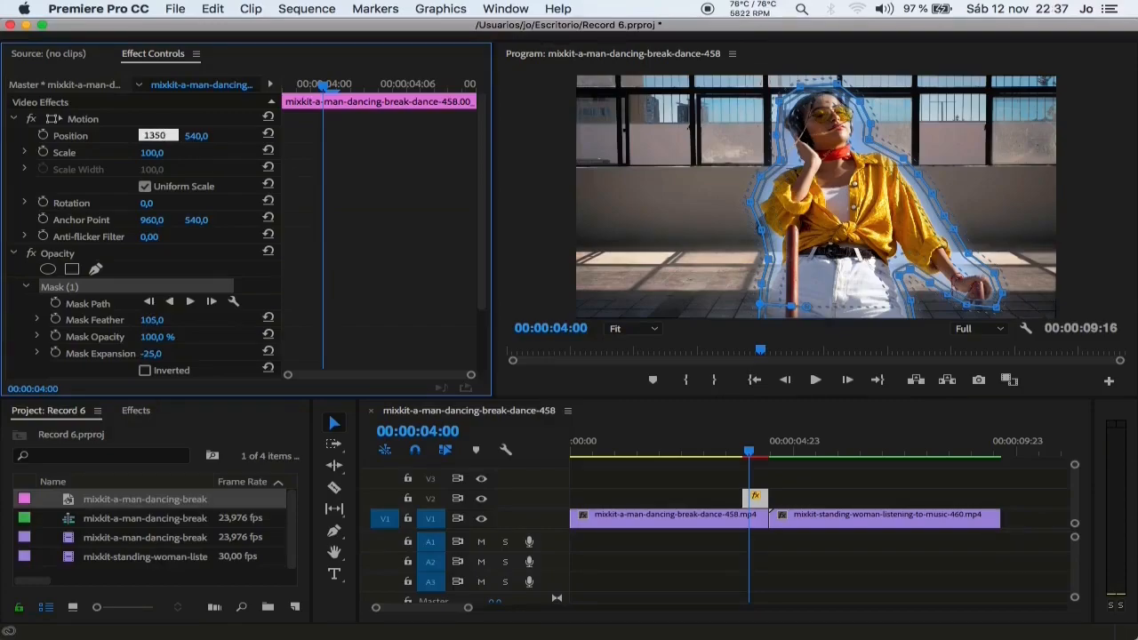
{"action": "type", "text": "350"}
{"action": "key", "text": "Return"}
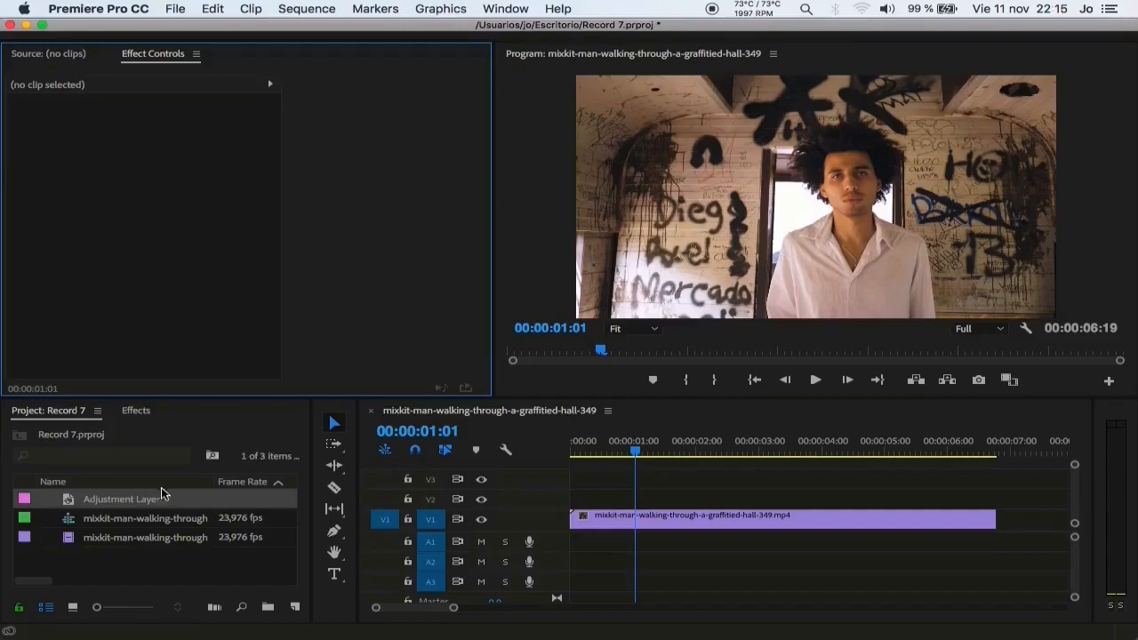
Place the adjustment layer on V2 above the graffitied-hall clip and trim it to about half a second around 00:00:01:00.
{"action": "left_click_drag", "start_coordinate": [125, 504], "coordinate": [621, 504]}
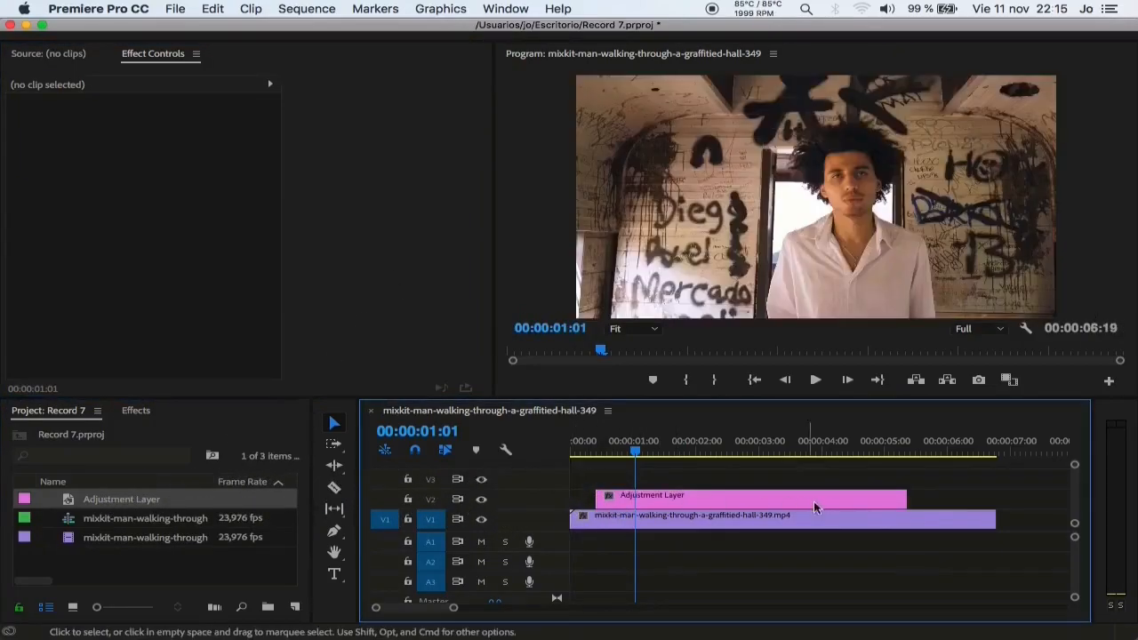
{"action": "left_click_drag", "start_coordinate": [904, 502], "coordinate": [636, 503]}
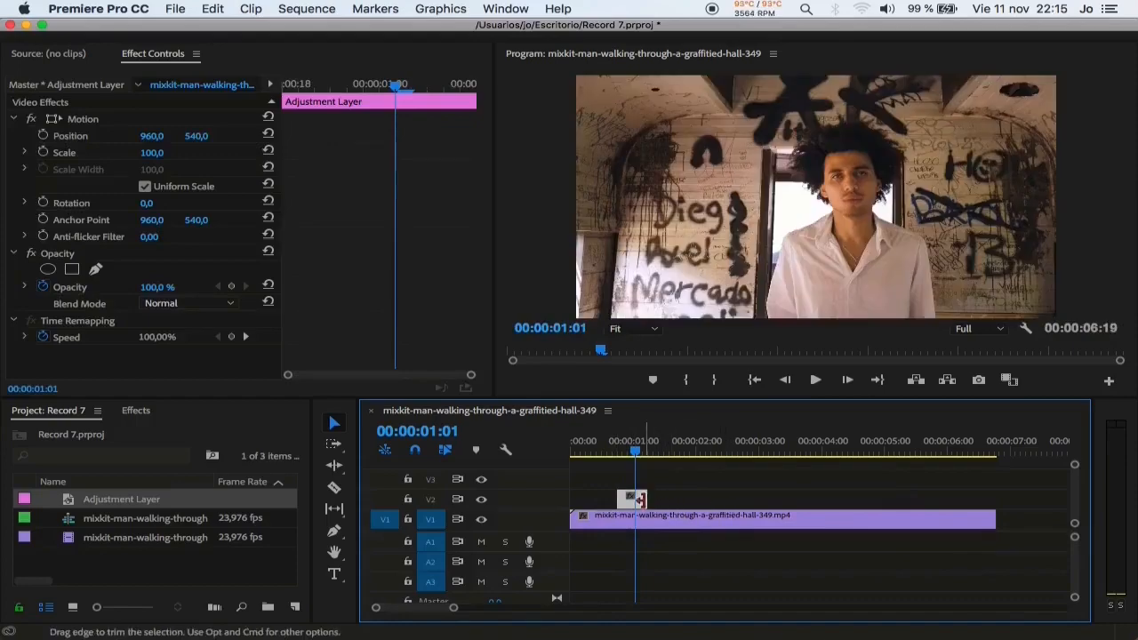
{"action": "key", "text": "Left"}
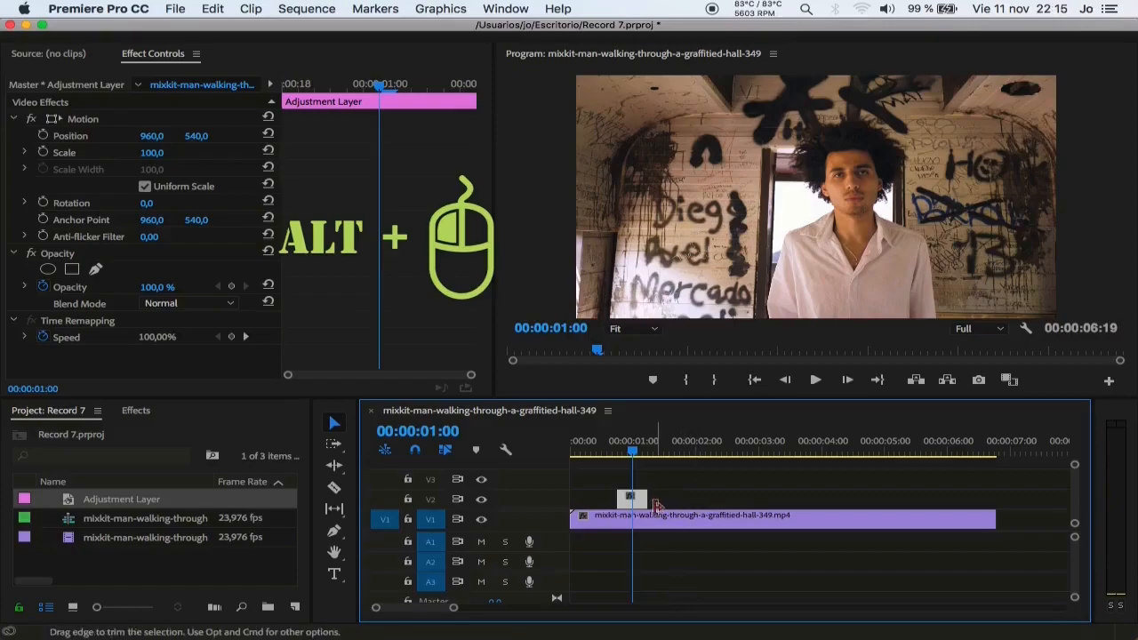
Duplicate the short adjustment layer onto V3 directly above the original and bring up the effects library.
{"action": "mouse_move", "coordinate": [632, 499]}
{"action": "left_mouse_down"}
{"action": "mouse_move", "coordinate": [634, 468]}
{"action": "mouse_move", "coordinate": [633, 481]}
{"action": "left_mouse_up"}
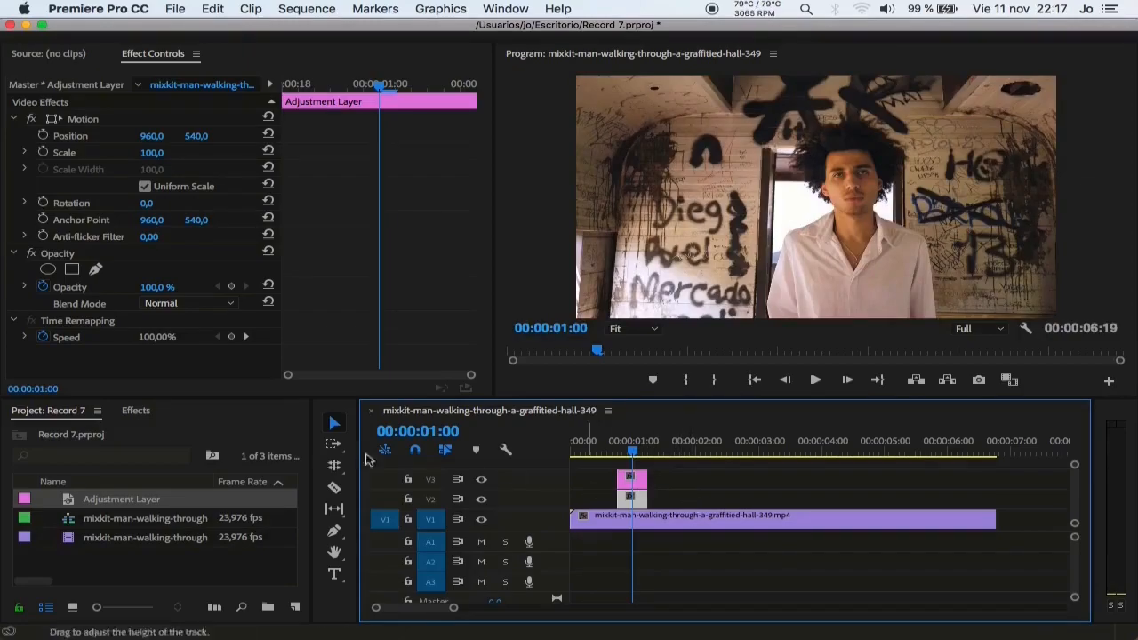
{"action": "left_click", "coordinate": [140, 412]}
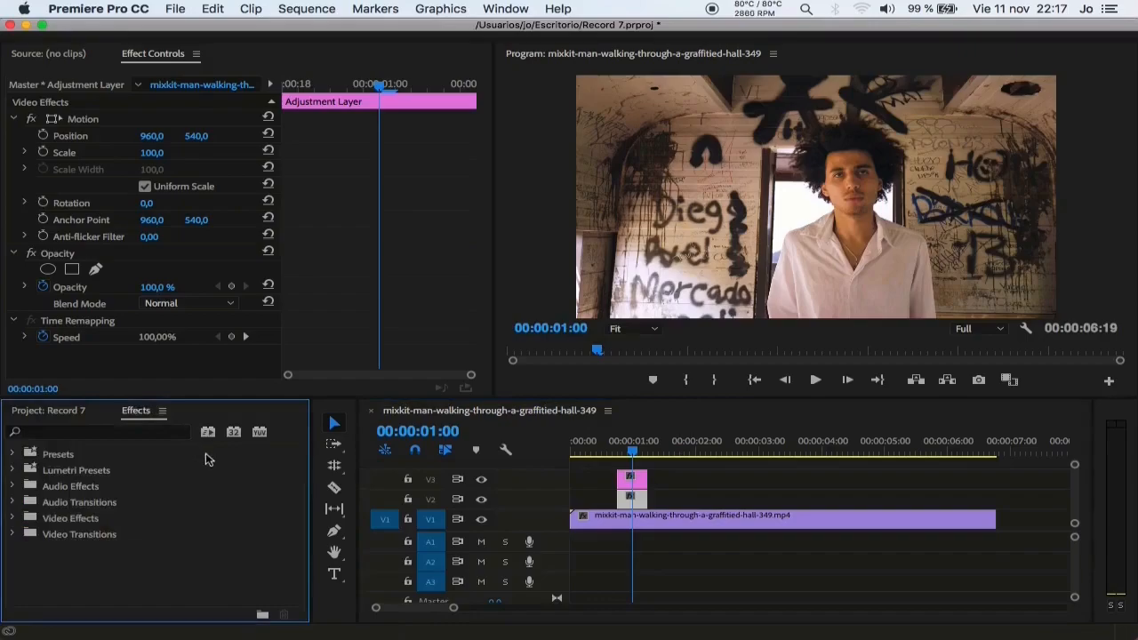
Find the Tint video effect and apply it to the adjustment layer on V2.
{"action": "left_click", "coordinate": [133, 432]}
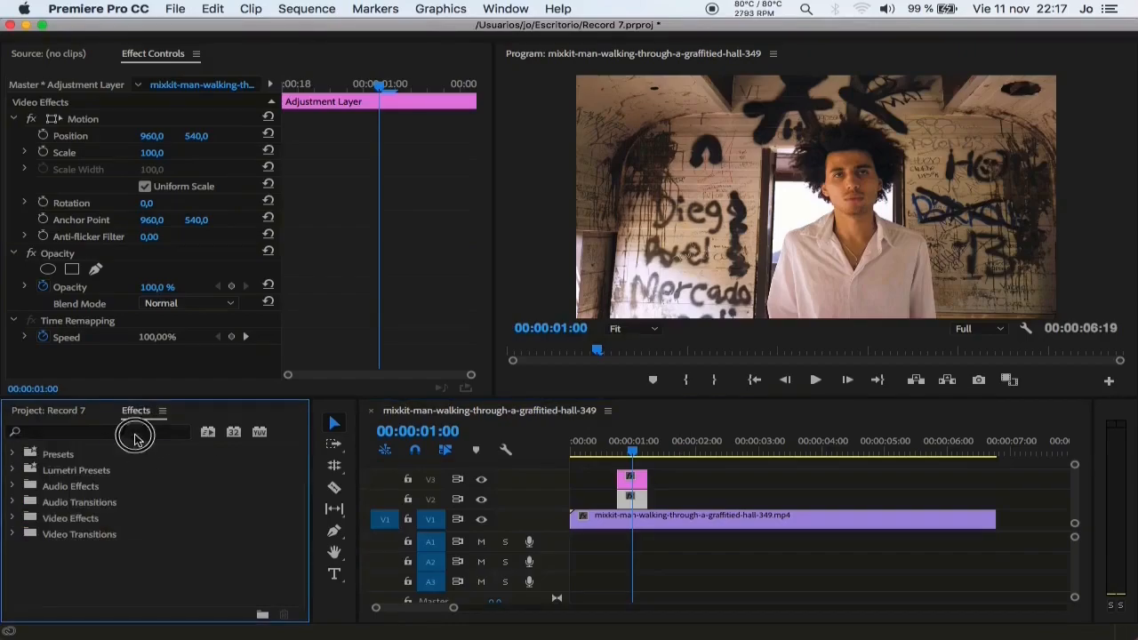
{"action": "type", "text": "tint"}
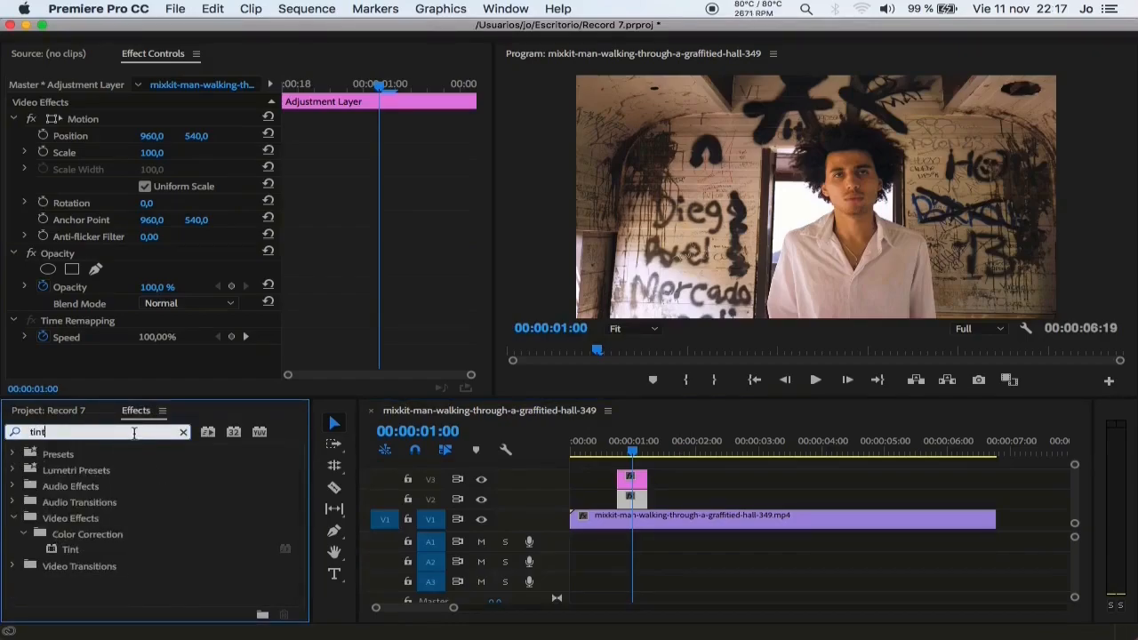
{"action": "left_click", "coordinate": [67, 550]}
{"action": "left_click_drag", "start_coordinate": [67, 551], "coordinate": [627, 500]}
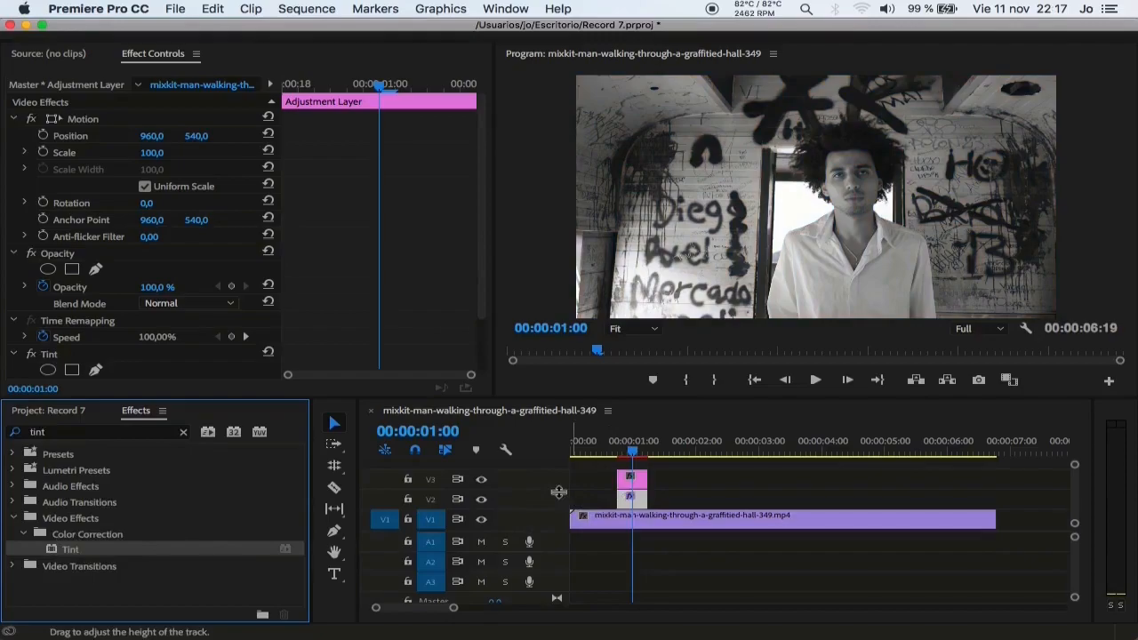
Find the Emboss effect in the Stylize group and add it to the V2 adjustment layer.
{"action": "left_click", "coordinate": [184, 432]}
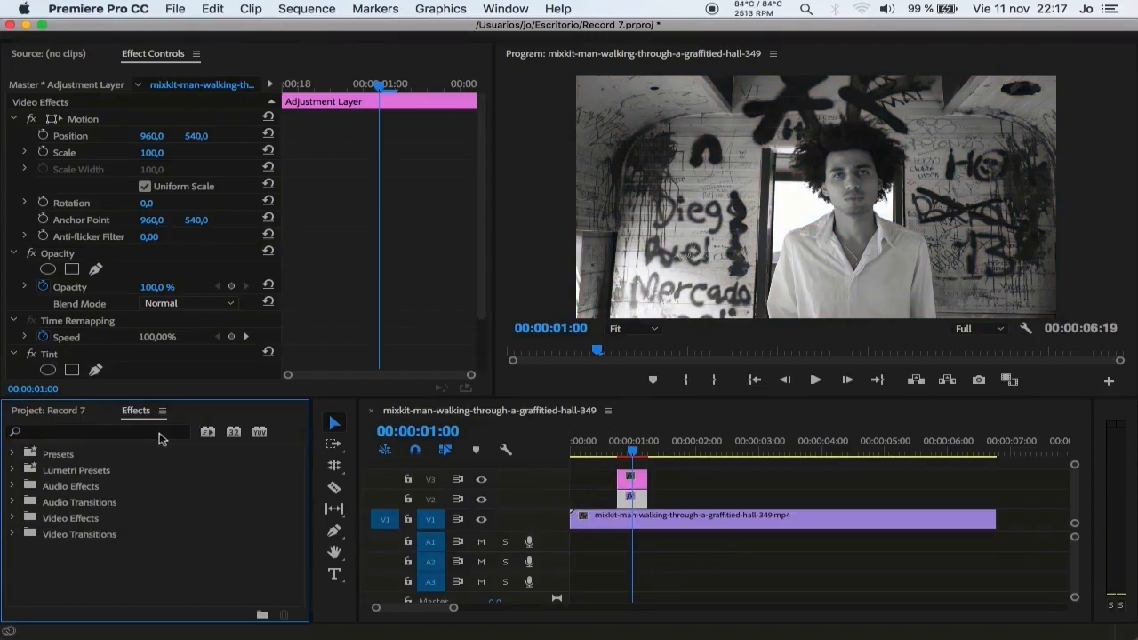
{"action": "left_click", "coordinate": [159, 436]}
{"action": "type", "text": "embo"}
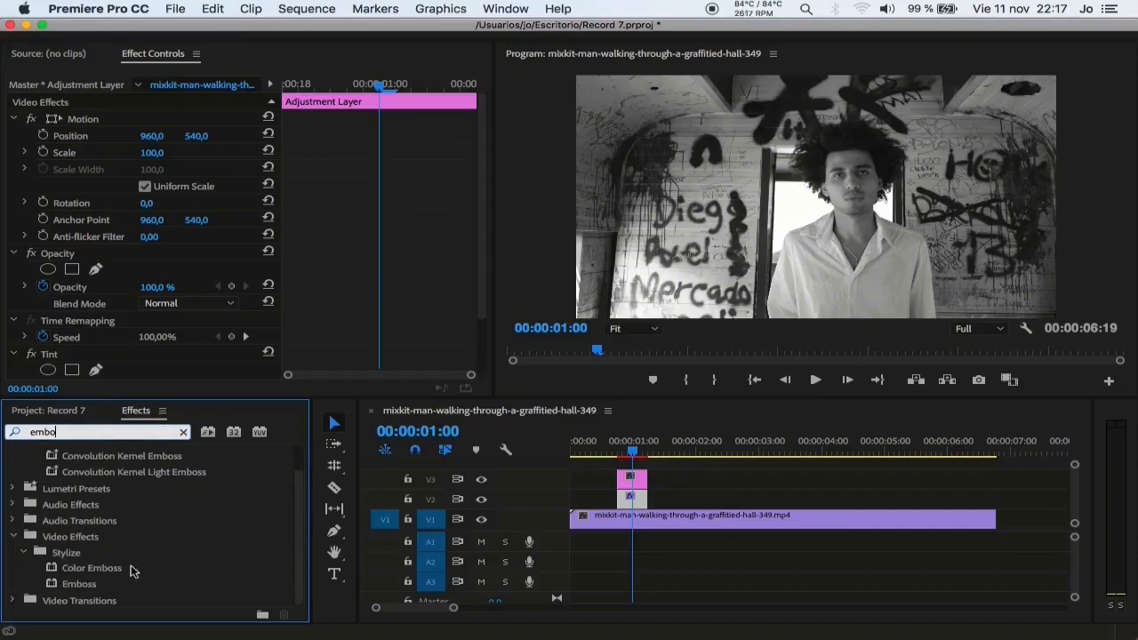
{"action": "left_click_drag", "start_coordinate": [74, 584], "coordinate": [629, 482]}
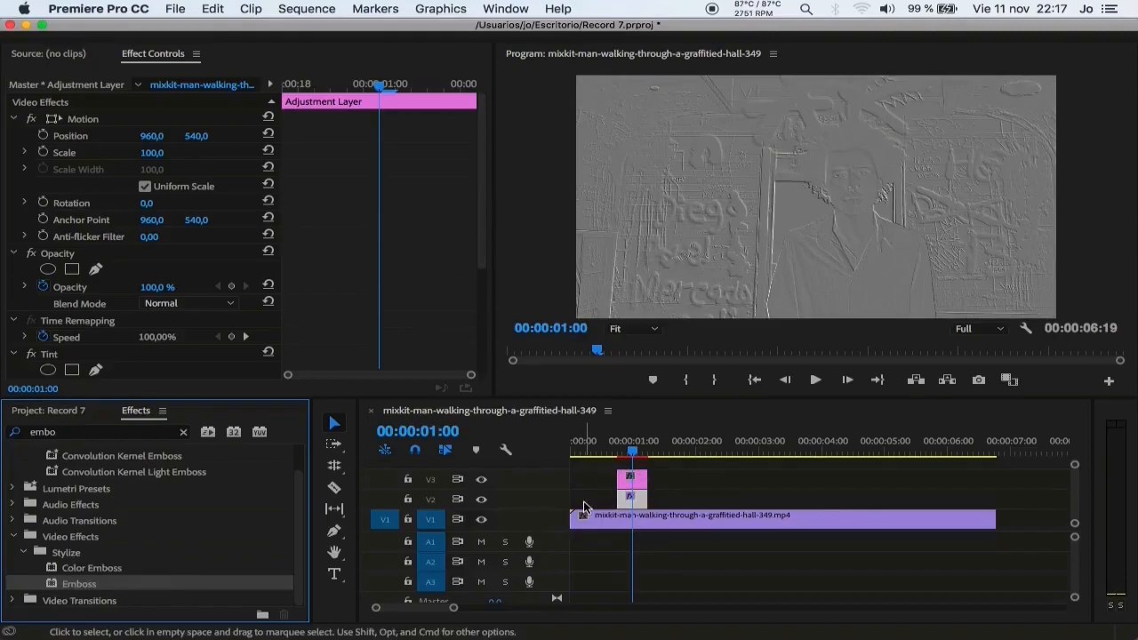
Find the Offset distort effect and apply it to both the V2 and V3 adjustment layers.
{"action": "left_click", "coordinate": [176, 434]}
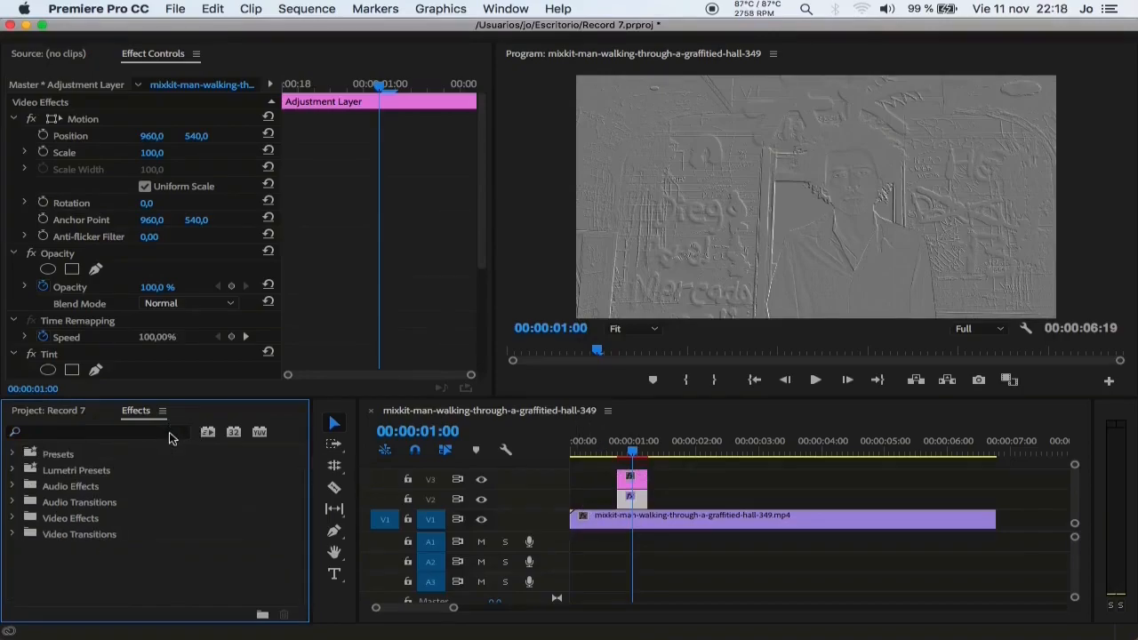
{"action": "left_click", "coordinate": [173, 434]}
{"action": "type", "text": "offset"}
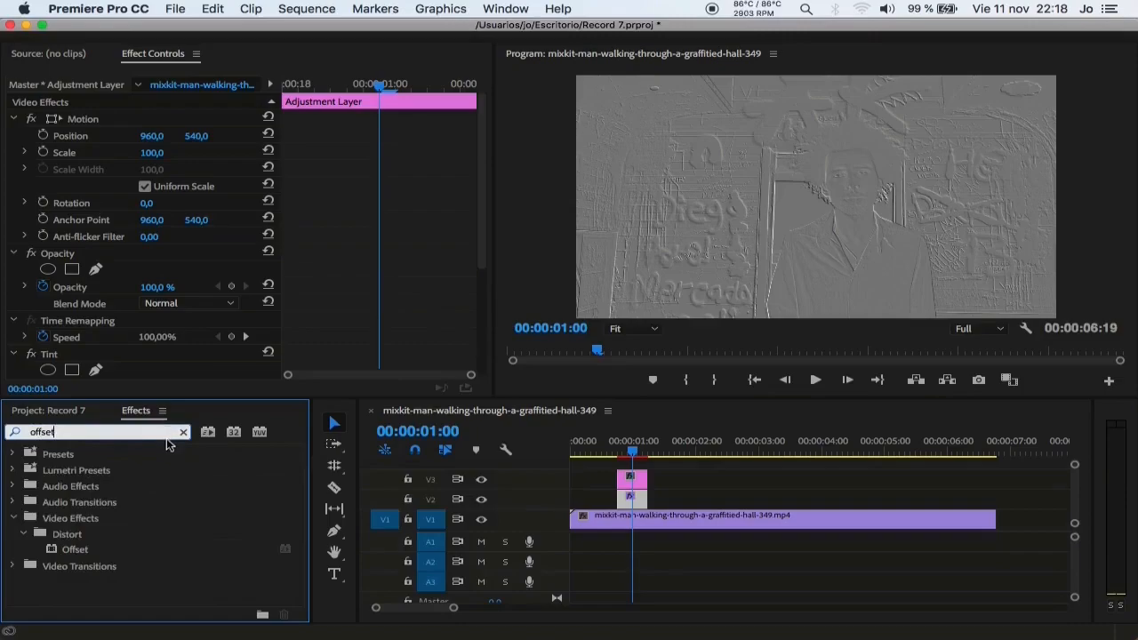
{"action": "left_click", "coordinate": [73, 550]}
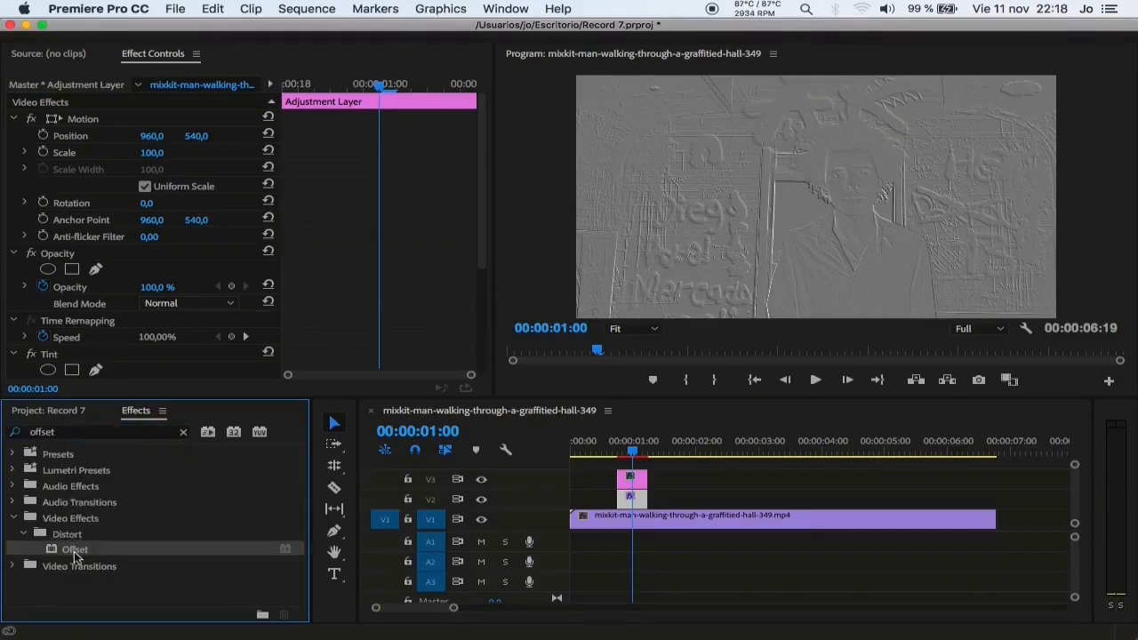
{"action": "left_click_drag", "start_coordinate": [73, 550], "coordinate": [632, 498]}
{"action": "left_click_drag", "start_coordinate": [78, 549], "coordinate": [624, 481]}
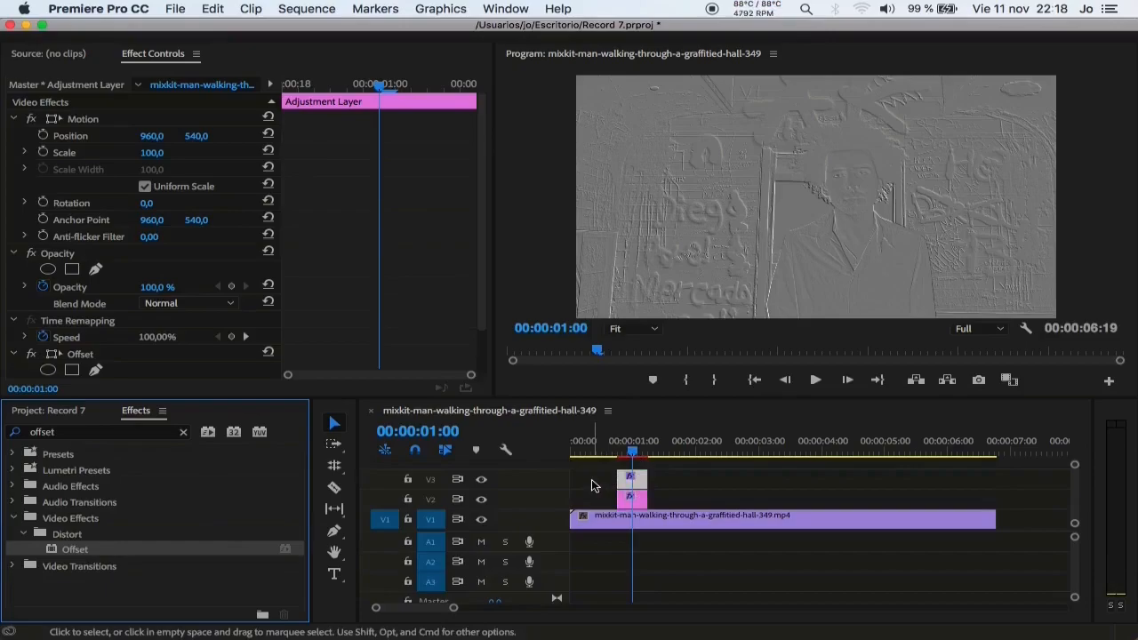
Change the V2 adjustment layer's opacity blend mode to Hard Light.
{"action": "left_click", "coordinate": [593, 485]}
{"action": "left_click", "coordinate": [635, 503]}
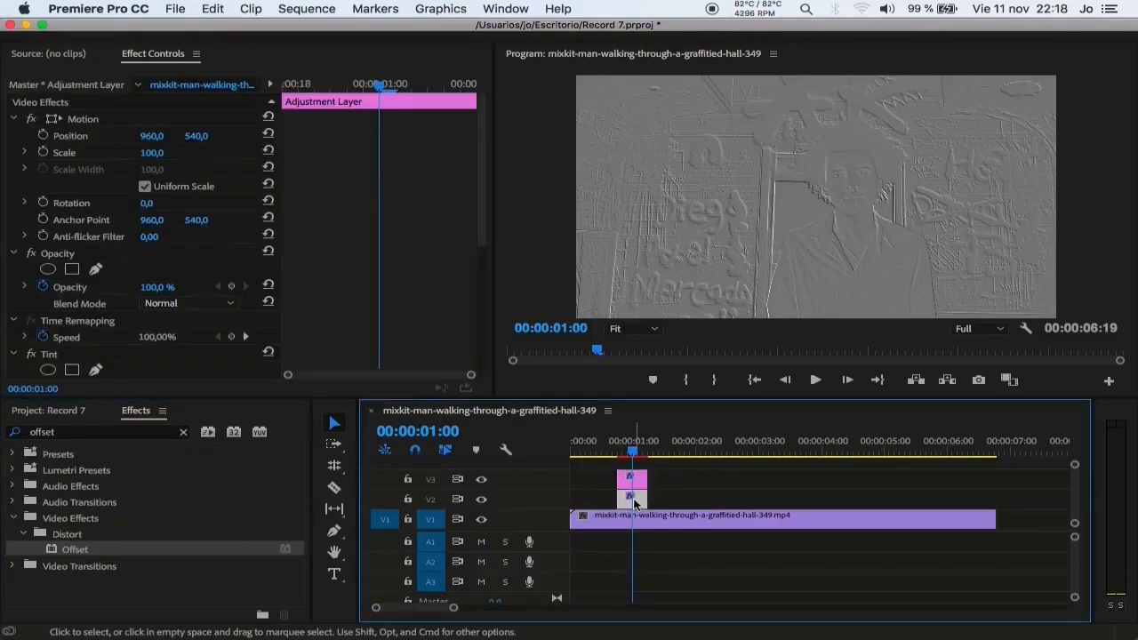
{"action": "left_click", "coordinate": [233, 304]}
{"action": "scroll", "coordinate": [212, 399], "scroll_direction": "down", "scroll_amount": 5}
{"action": "left_click", "coordinate": [196, 413]}
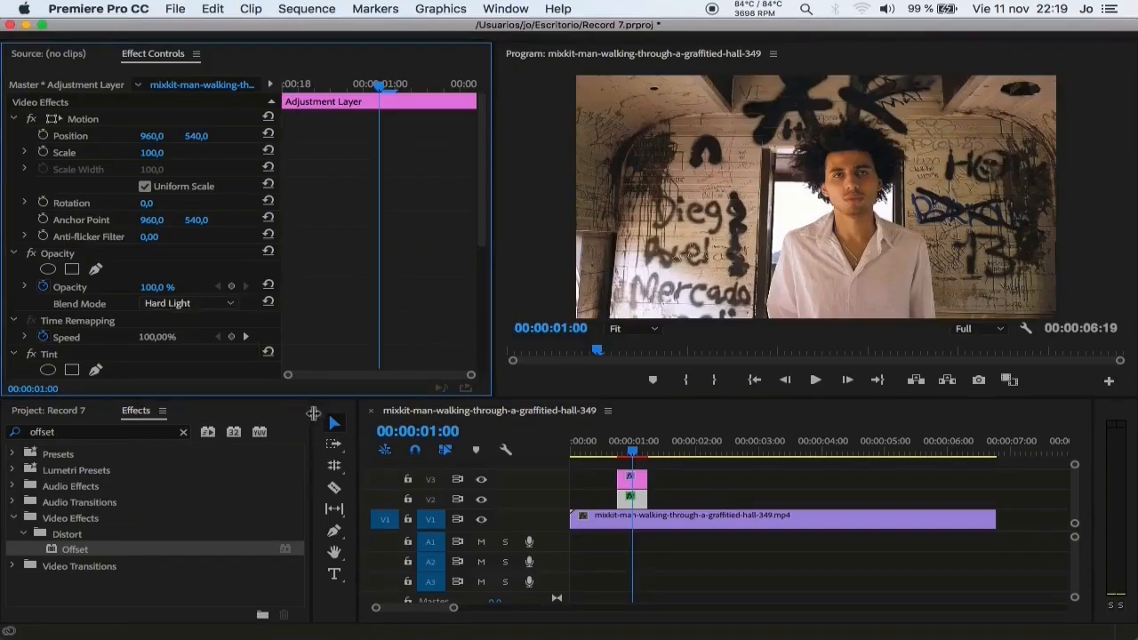
Set the V2 layer's Tint colours so black maps to pure red and white maps to black.
{"action": "scroll", "coordinate": [189, 349], "scroll_direction": "down", "scroll_amount": 5}
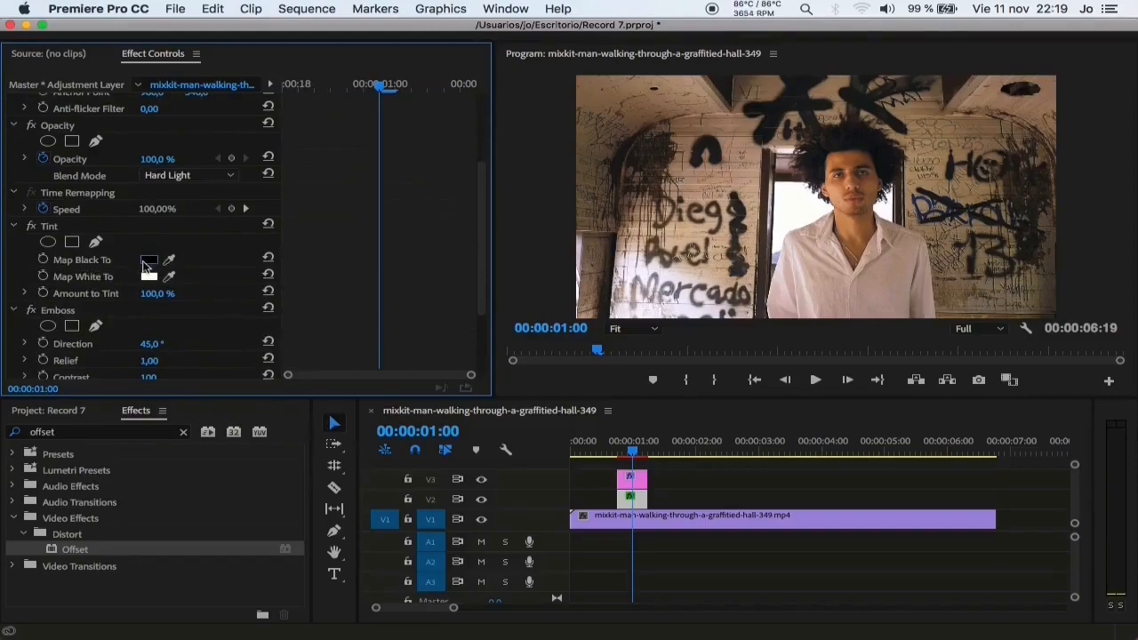
{"action": "left_click", "coordinate": [149, 265]}
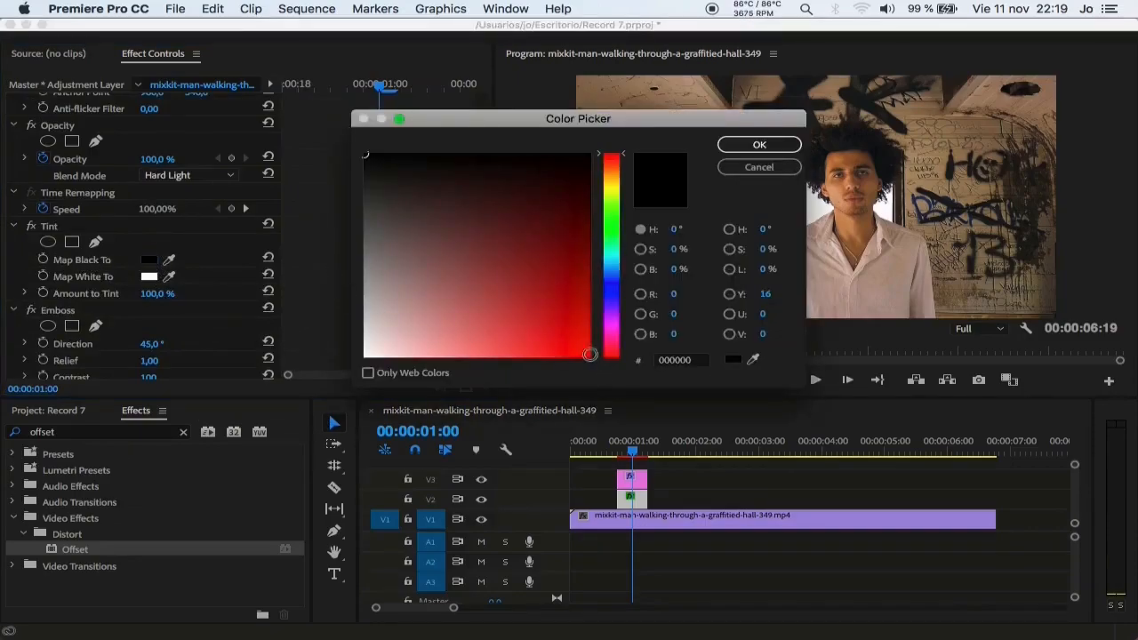
{"action": "left_click", "coordinate": [589, 355]}
{"action": "left_click", "coordinate": [763, 145]}
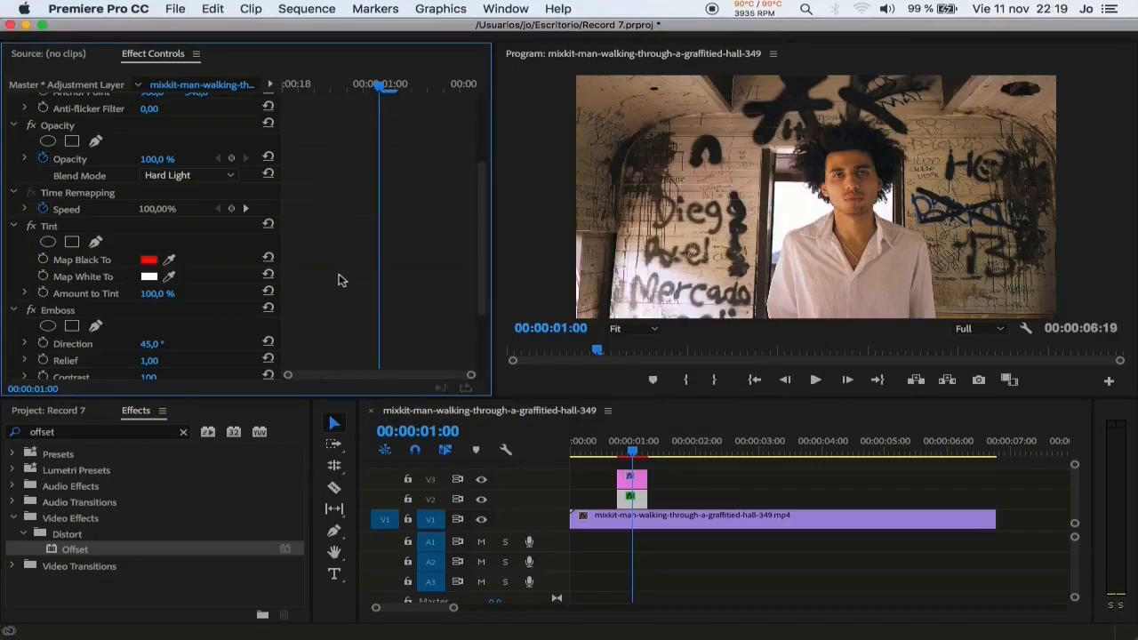
{"action": "left_click", "coordinate": [148, 276]}
{"action": "left_click", "coordinate": [368, 158]}
{"action": "left_click", "coordinate": [759, 145]}
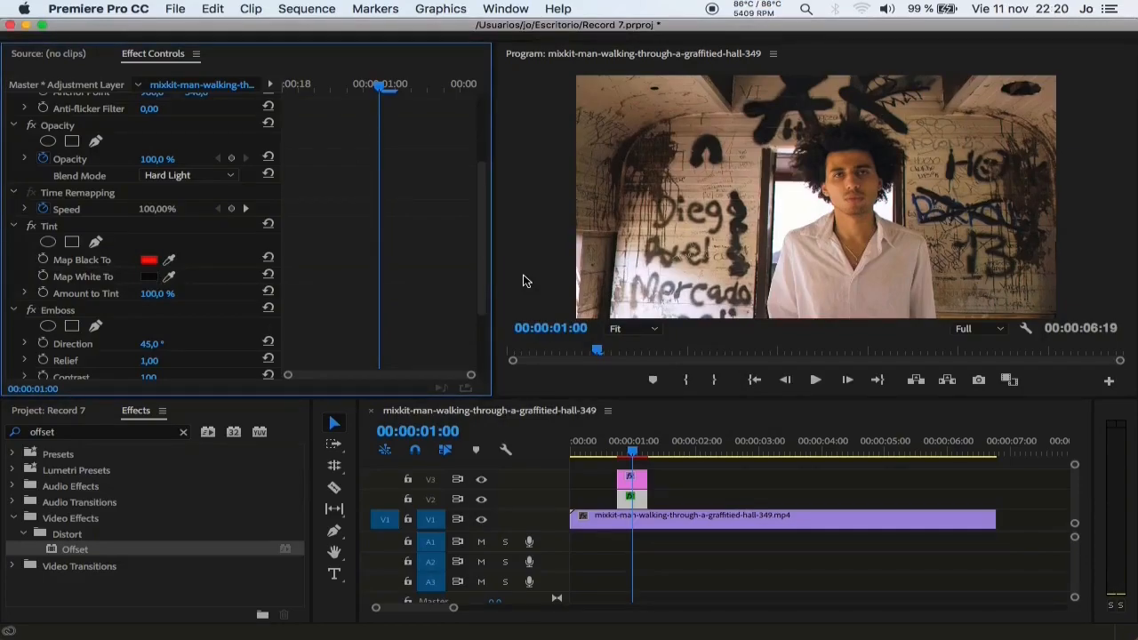
Set the V2 layer's Emboss direction to 180° and its relief to 5.
{"action": "scroll", "coordinate": [187, 338], "scroll_direction": "down", "scroll_amount": 3}
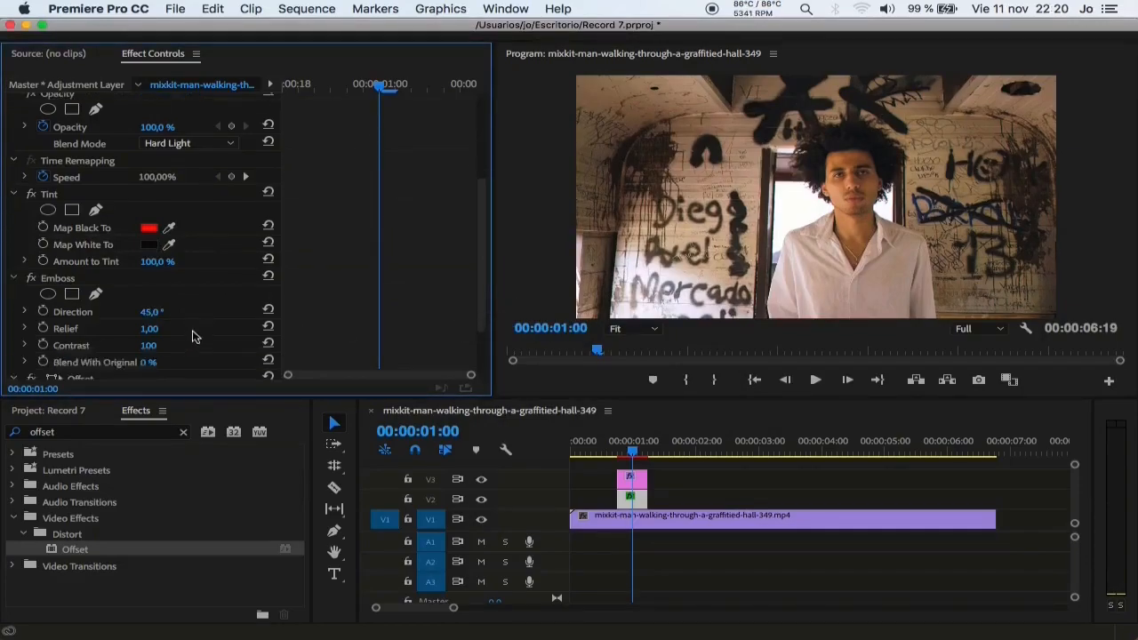
{"action": "left_click", "coordinate": [153, 295]}
{"action": "type", "text": "180"}
{"action": "key", "text": "Return"}
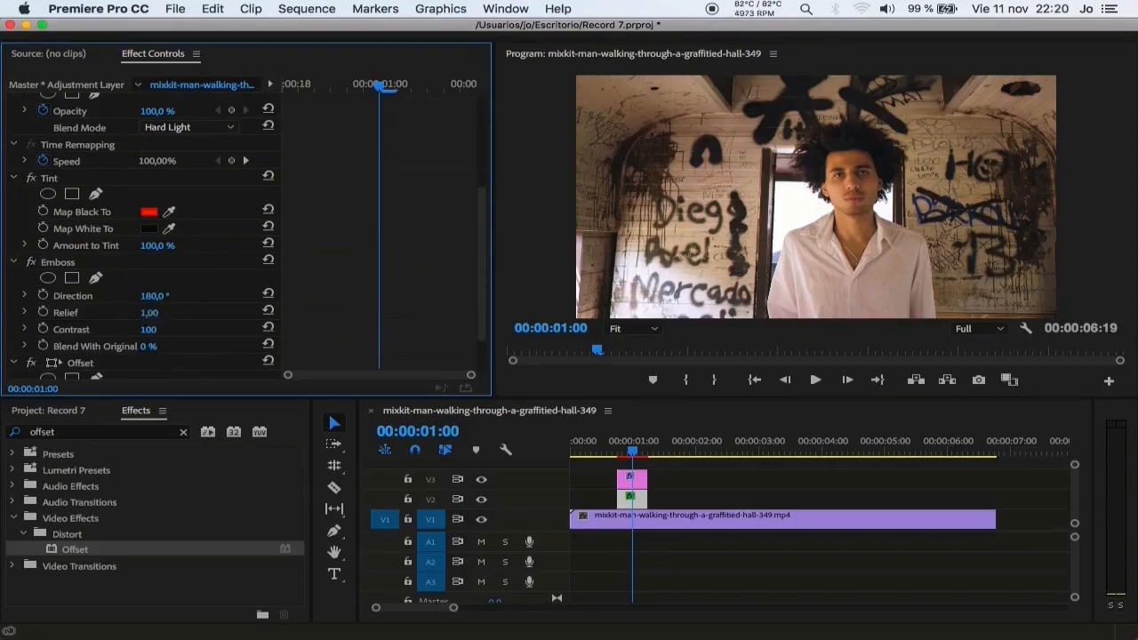
{"action": "left_click", "coordinate": [149, 312]}
{"action": "type", "text": "5"}
{"action": "key", "text": "Return"}
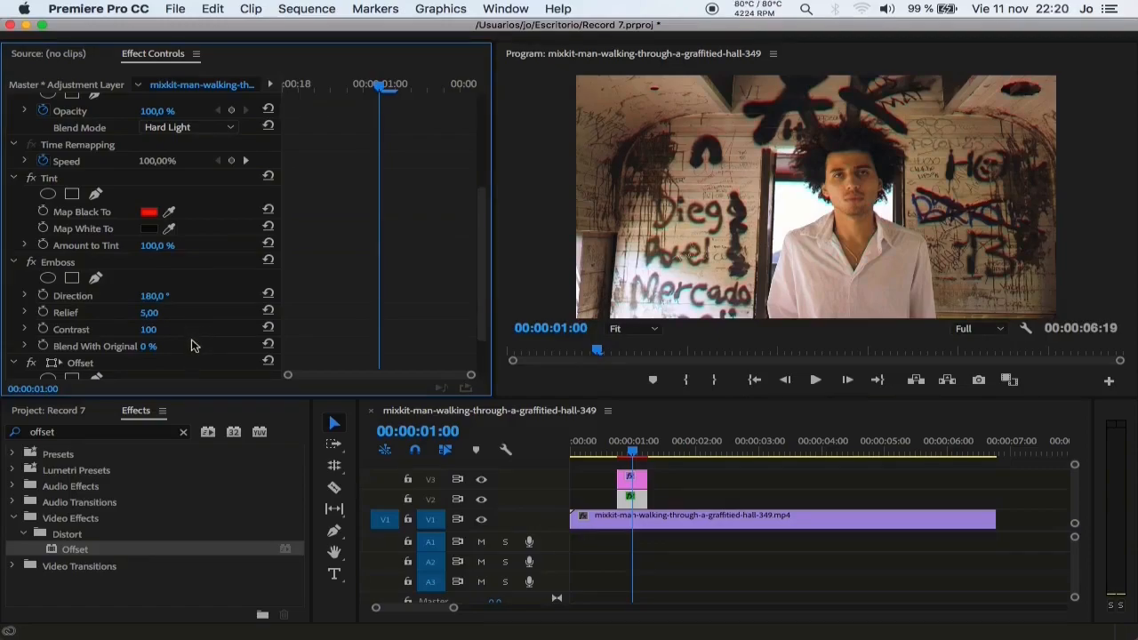
Set the vertical Shift Center To value of the V2 layer's Offset effect to 535.
{"action": "scroll", "coordinate": [191, 345], "scroll_direction": "down", "scroll_amount": 2}
{"action": "left_click", "coordinate": [204, 336]}
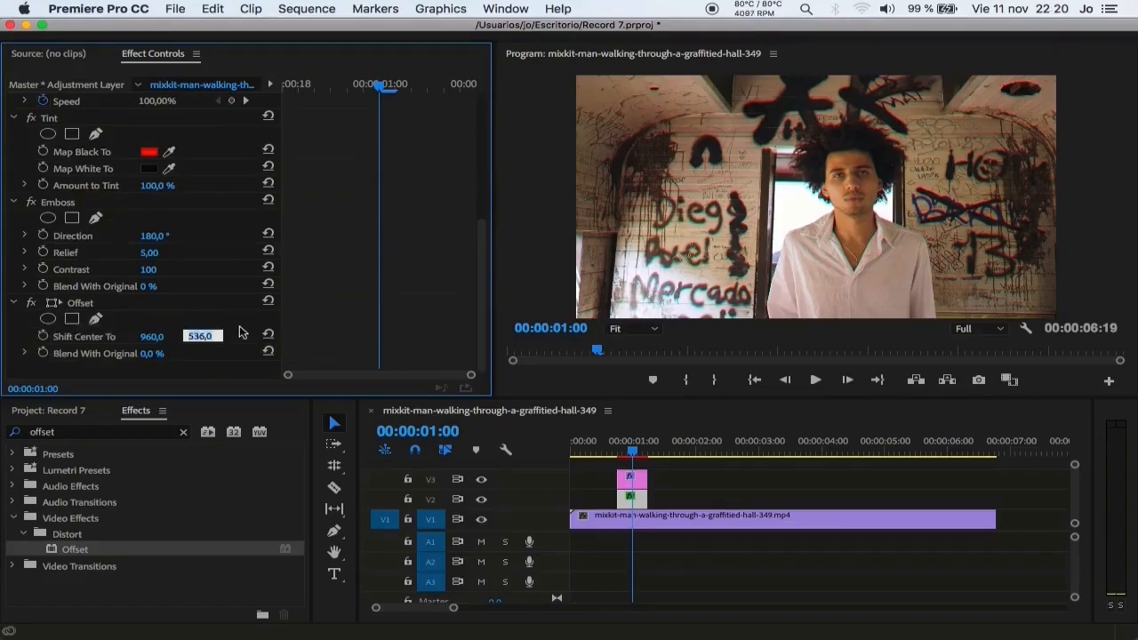
{"action": "key", "text": "Return"}
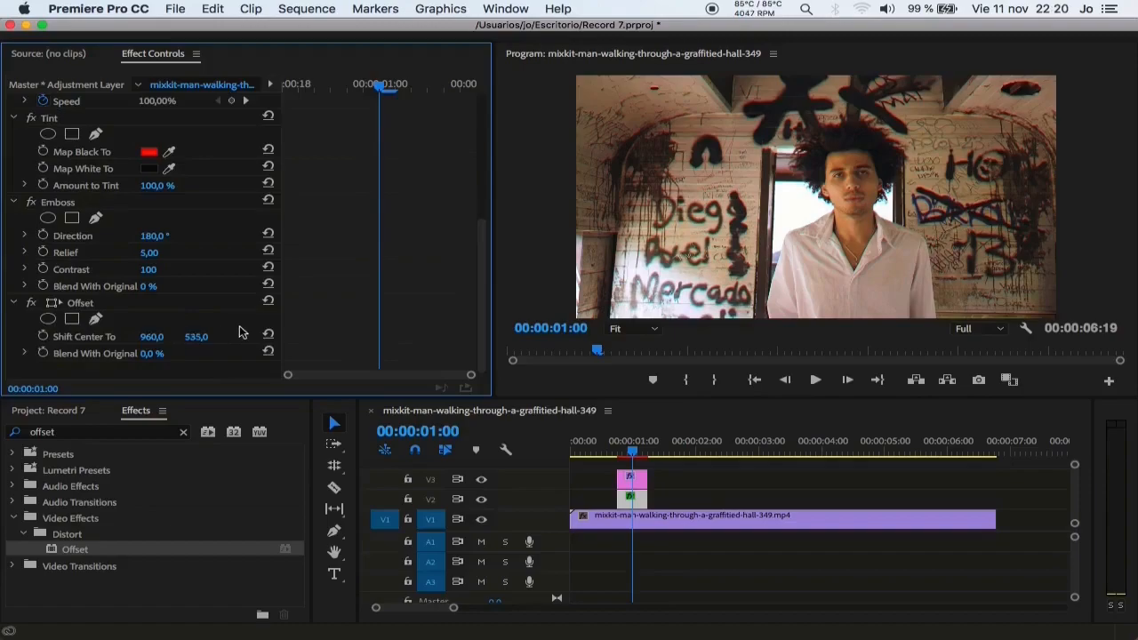
Enlarge the program preview to examine the colour-fringe effect, and restore the normal workspace layout.
{"action": "left_click", "coordinate": [530, 246]}
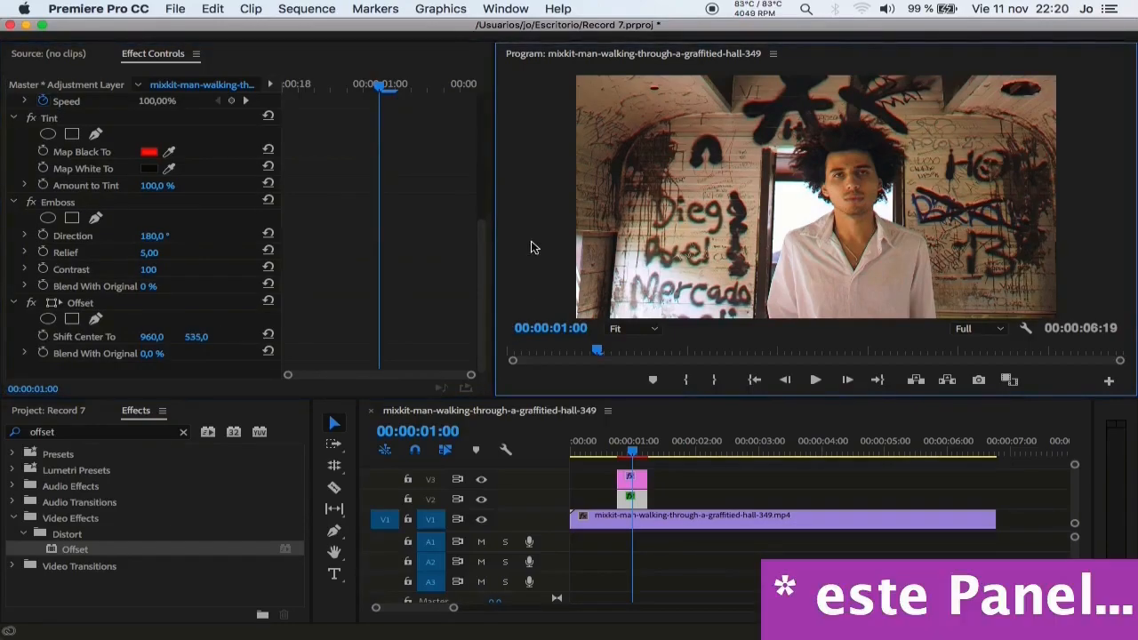
{"action": "key", "text": "grave"}
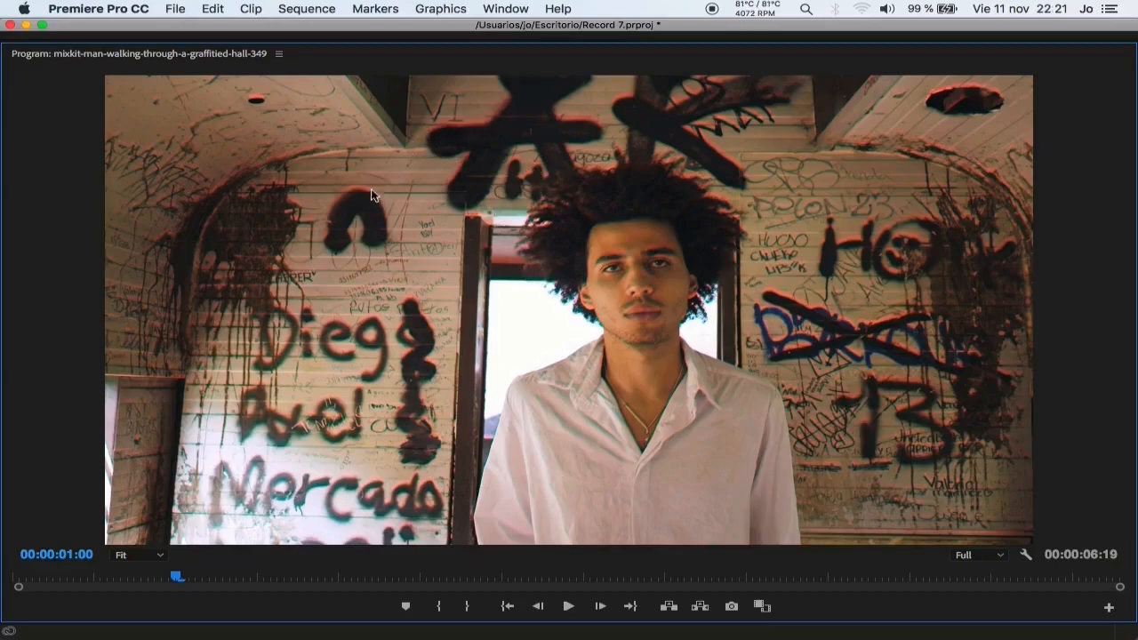
{"action": "key", "text": "grave"}
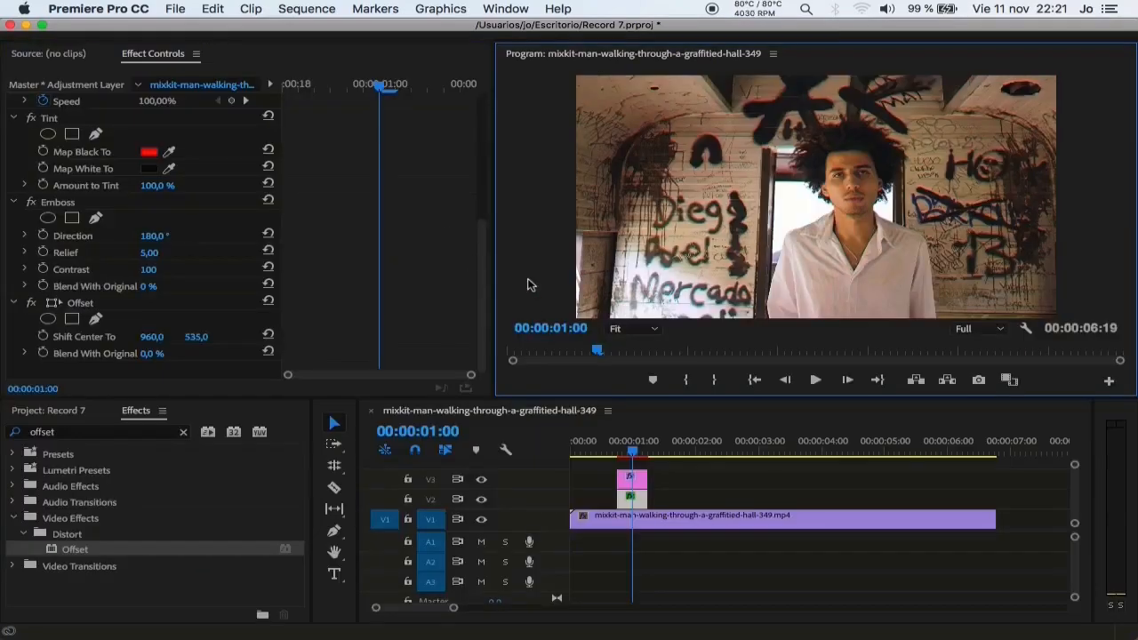
Enable Shift Center To keyframing for the V3 layer's Offset and place the first keyframe at the layer's start.
{"action": "left_click", "coordinate": [635, 478]}
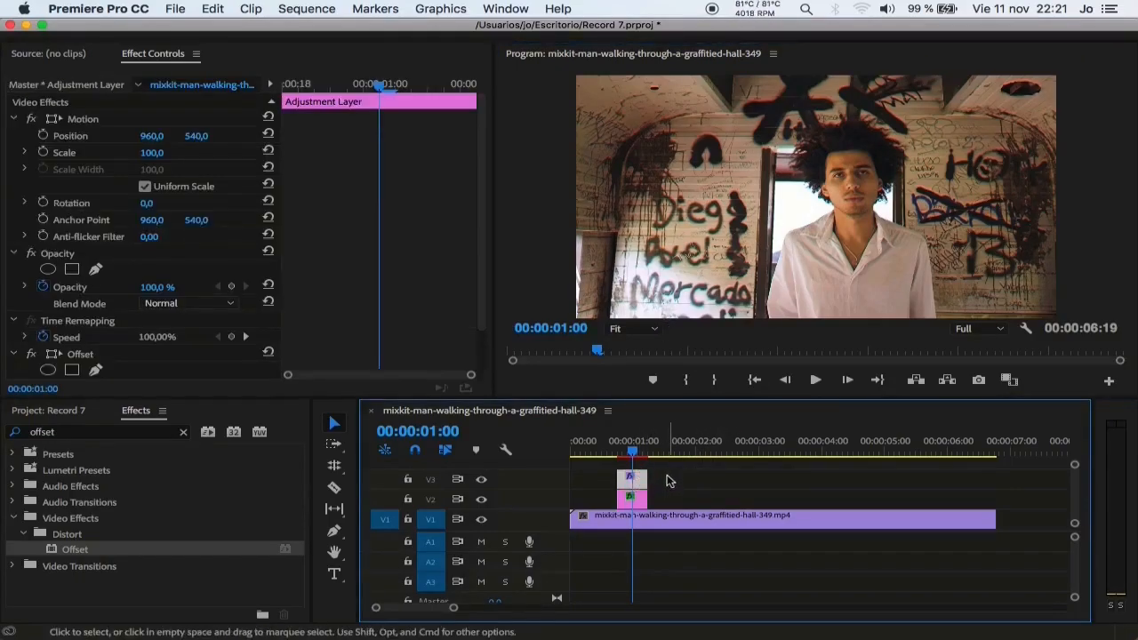
{"action": "scroll", "coordinate": [210, 255], "scroll_direction": "down", "scroll_amount": 3}
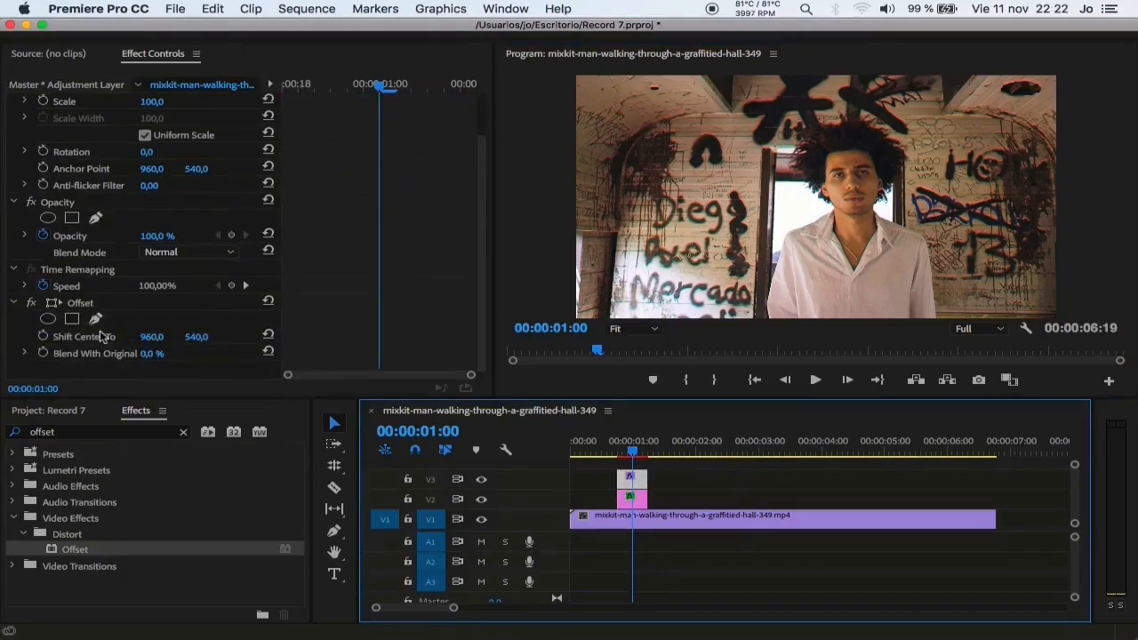
{"action": "left_click", "coordinate": [43, 336]}
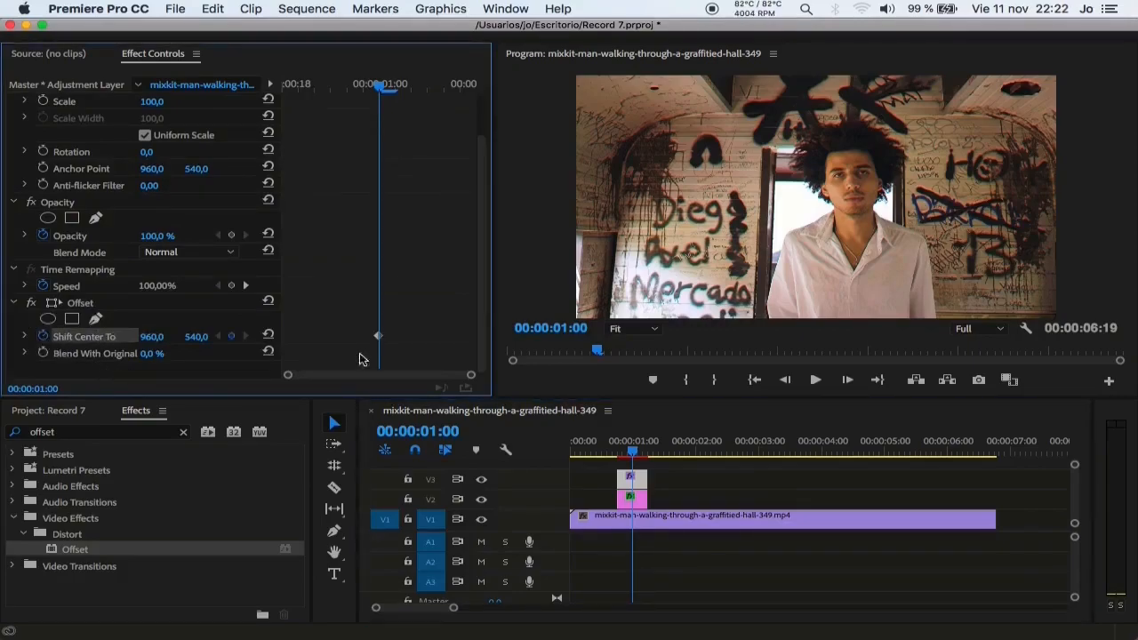
{"action": "left_click_drag", "start_coordinate": [378, 337], "coordinate": [289, 335]}
Add a Shift Center To keyframe with a vertical value of 640 and place it slightly before 00:00:01:00.
{"action": "left_click", "coordinate": [198, 336]}
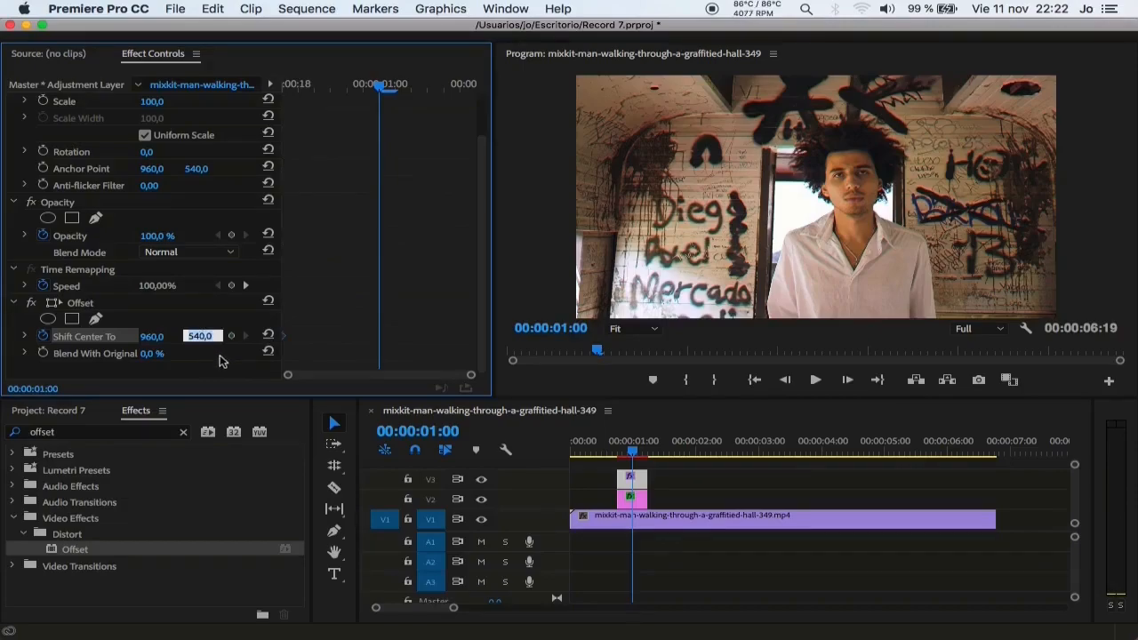
{"action": "type", "text": "640"}
{"action": "key", "text": "Return"}
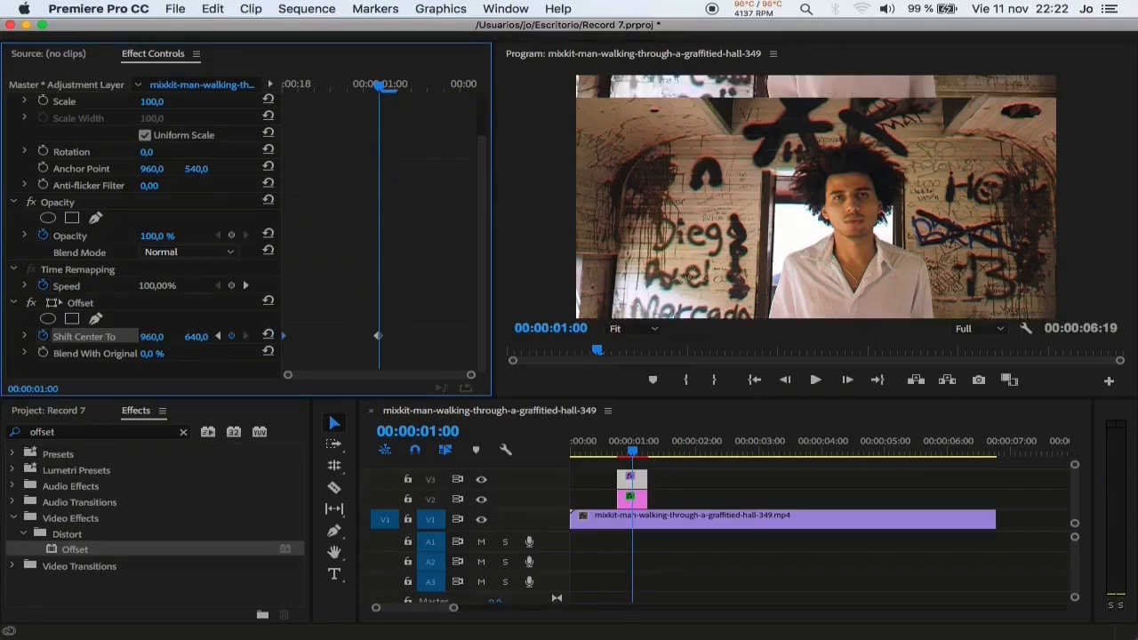
{"action": "left_click_drag", "start_coordinate": [377, 336], "coordinate": [362, 337]}
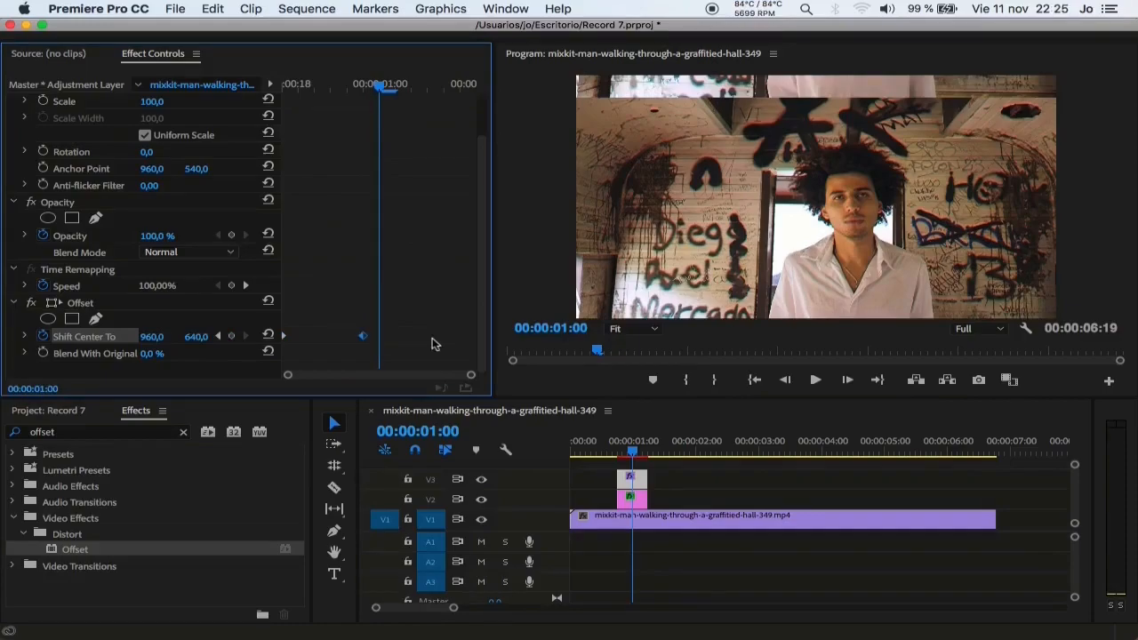
Add Shift Center To keyframes with vertical values of 340, shortly after 00:00:01:00, and 600, near the layer's end.
{"action": "left_click", "coordinate": [197, 336]}
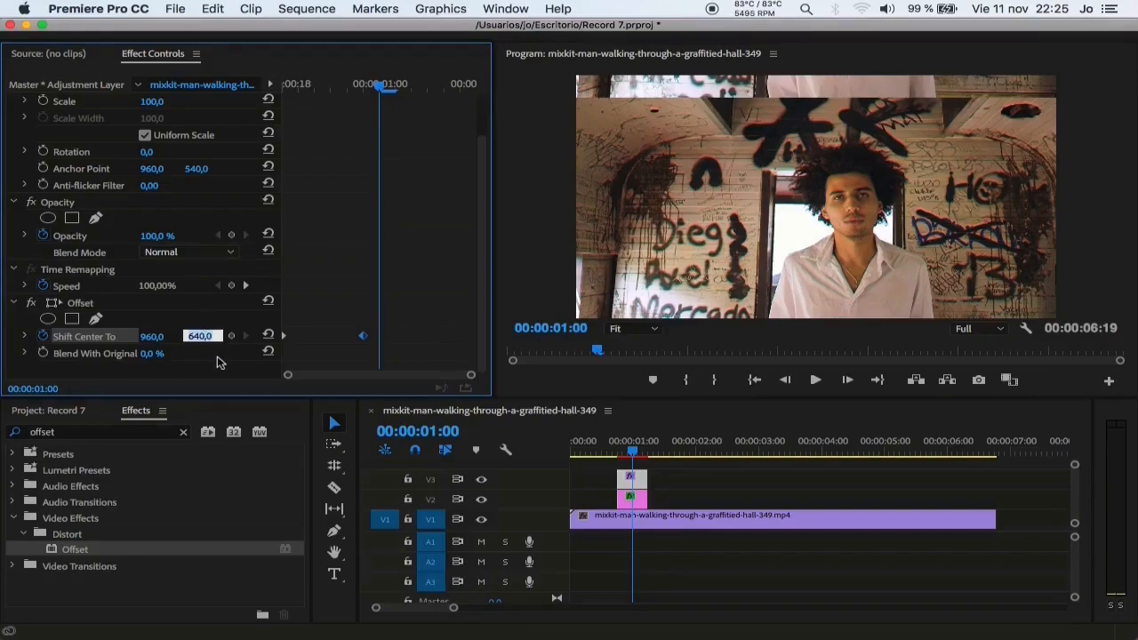
{"action": "type", "text": "340"}
{"action": "key", "text": "Return"}
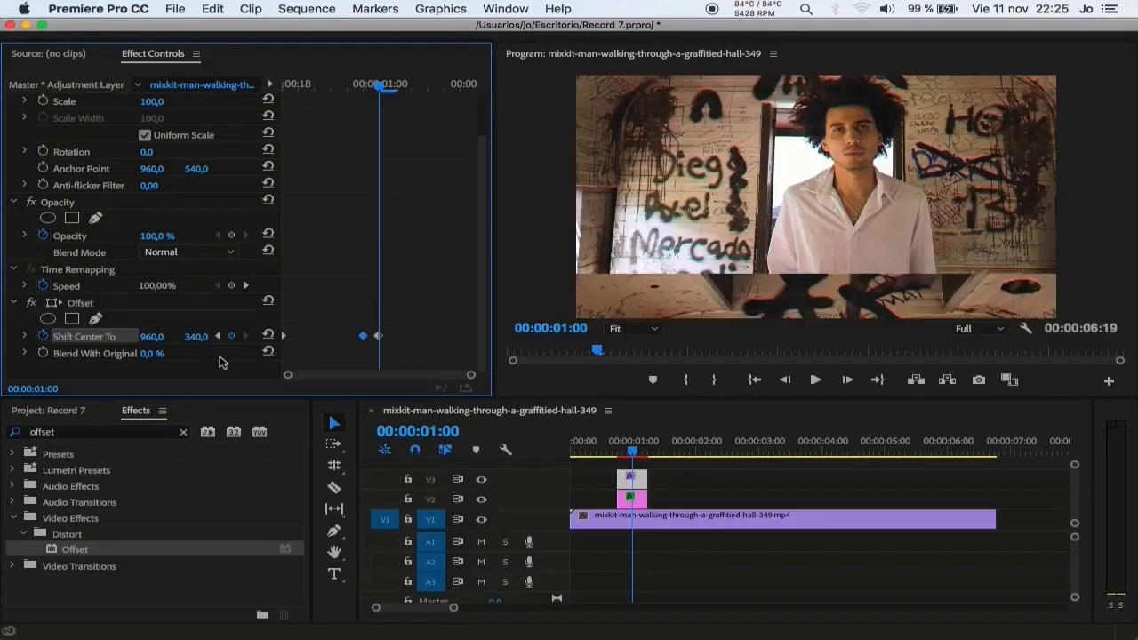
{"action": "left_click", "coordinate": [381, 338]}
{"action": "left_click_drag", "start_coordinate": [384, 340], "coordinate": [411, 338]}
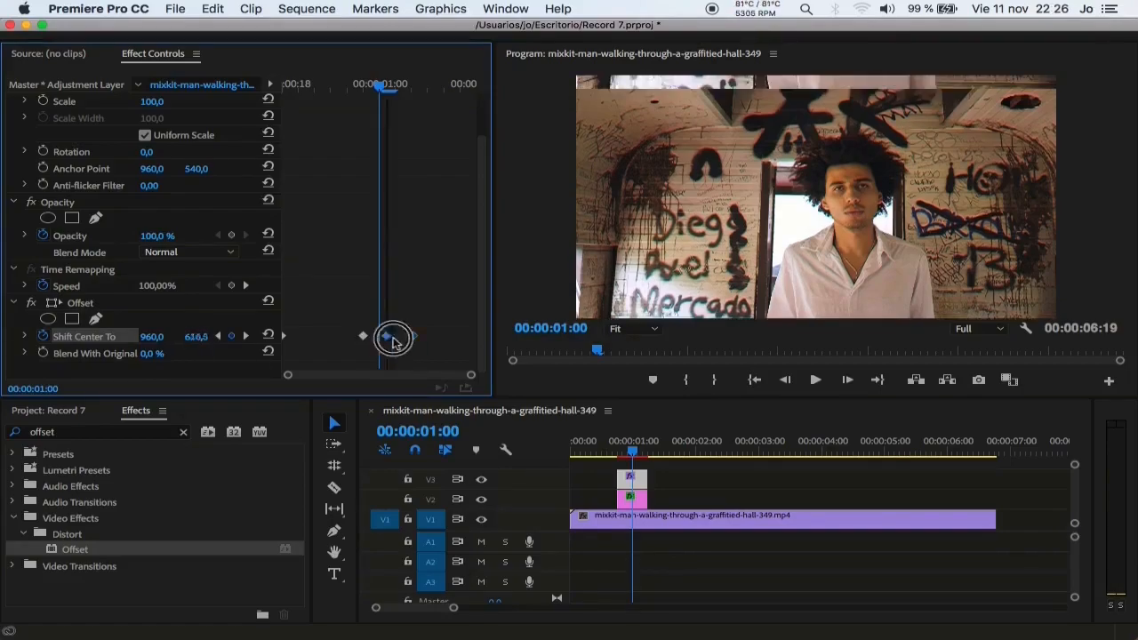
{"action": "left_click_drag", "start_coordinate": [383, 342], "coordinate": [453, 346]}
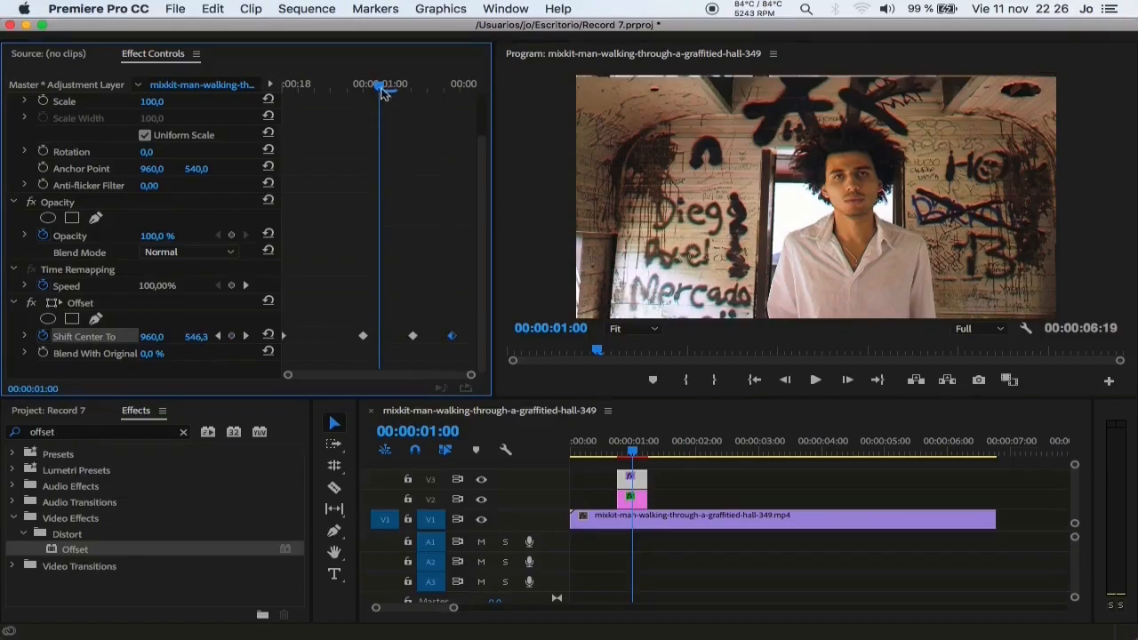
Move the playhead to the adjustment layers' end and scrub back to the clip's beginning to review the glitch effect.
{"action": "left_click_drag", "start_coordinate": [372, 92], "coordinate": [458, 116]}
{"action": "left_click", "coordinate": [644, 448]}
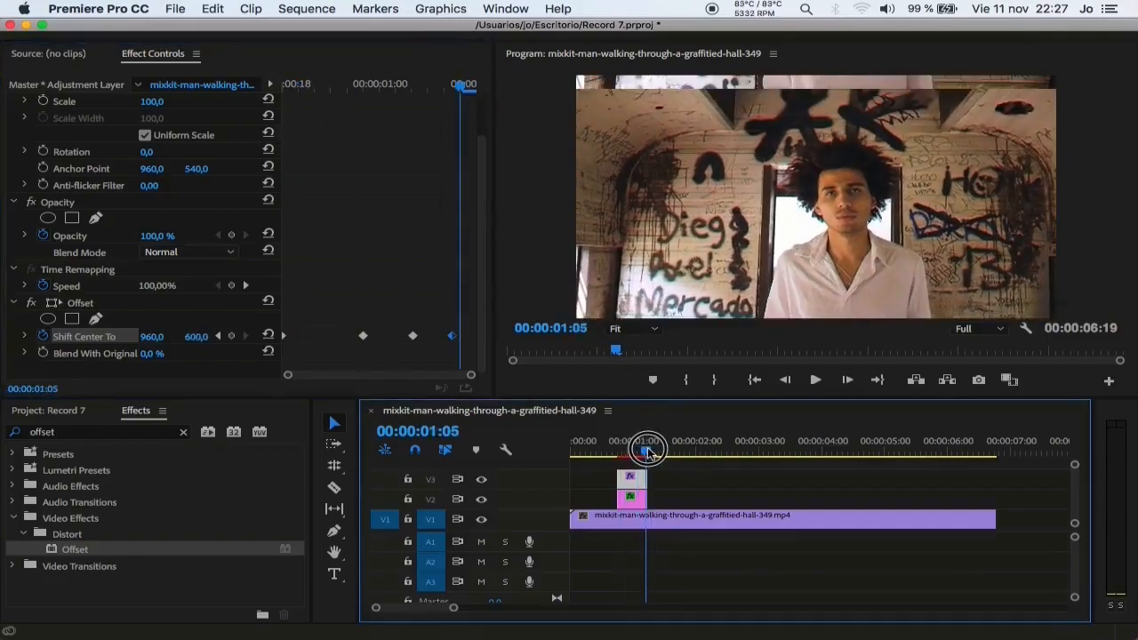
{"action": "left_click_drag", "start_coordinate": [648, 452], "coordinate": [579, 448]}
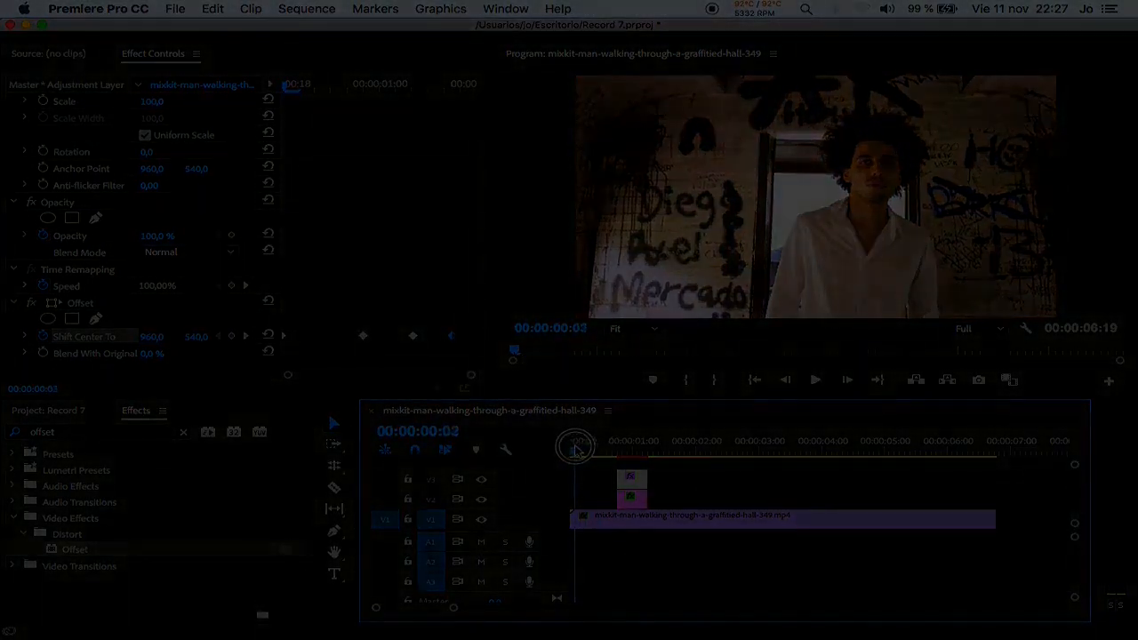